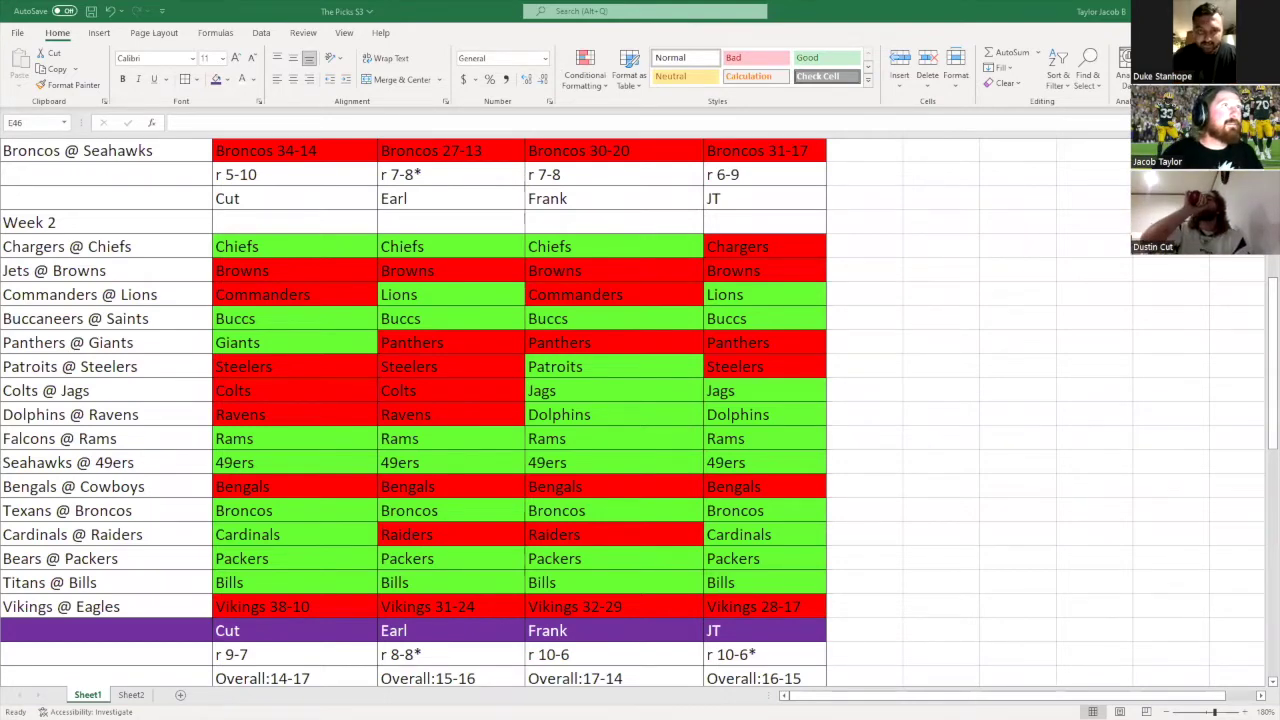
- Hide the ribbon so the picks sheet fills more of the window
key(ctrl+shift+F1)
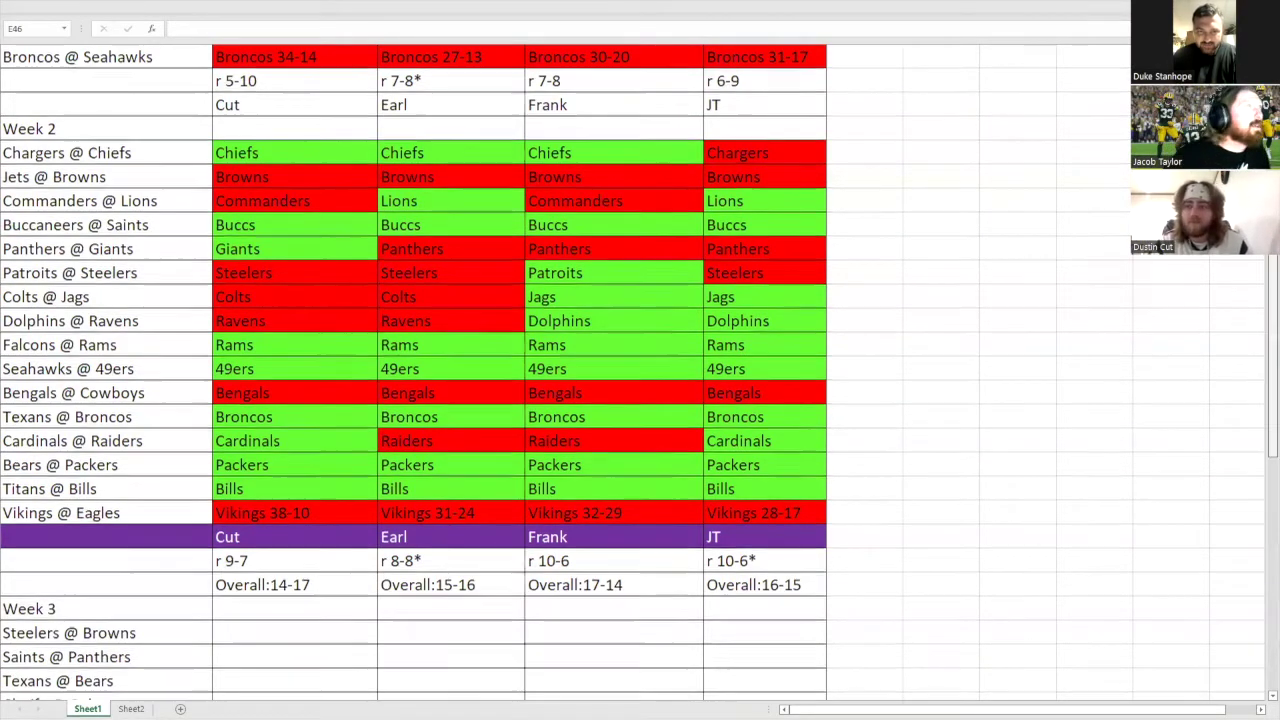
scroll(640, 370, up, 1)
scroll(640, 370, down, 1)
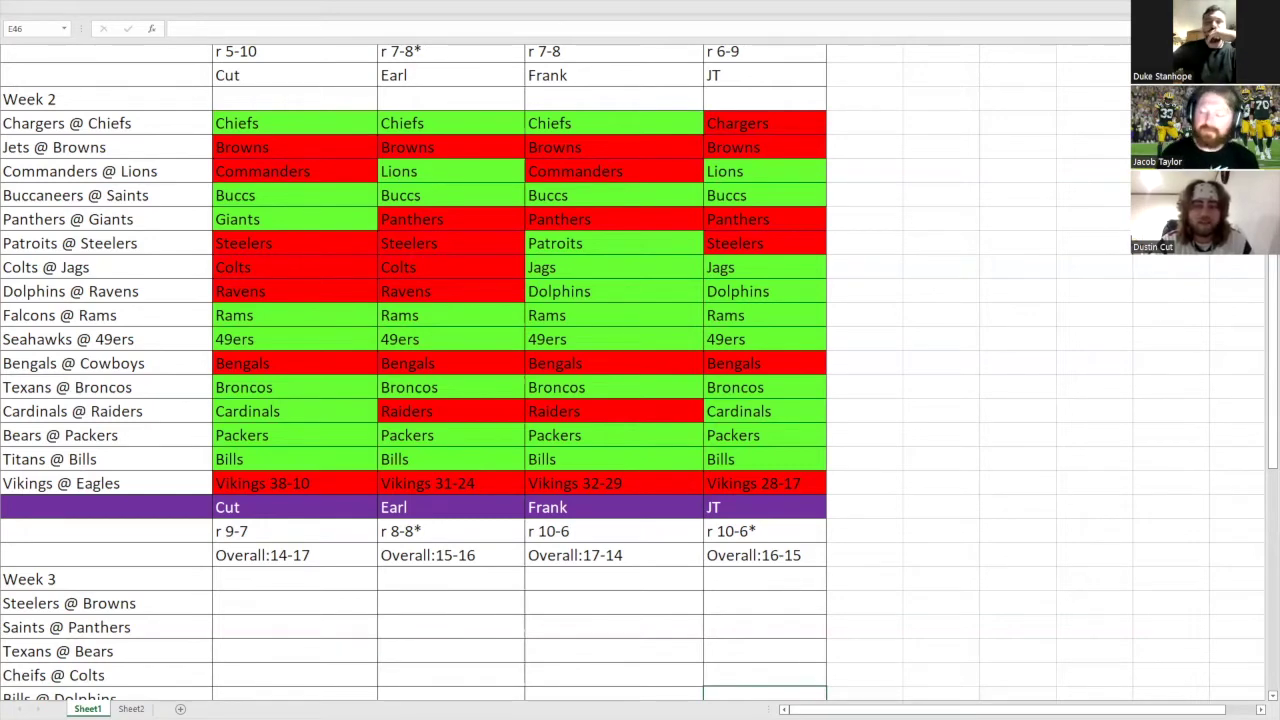
- Enter Steelers in cell E42 as the Week 3 pick for the Steelers @ Browns game
scroll(640, 370, down, 2)
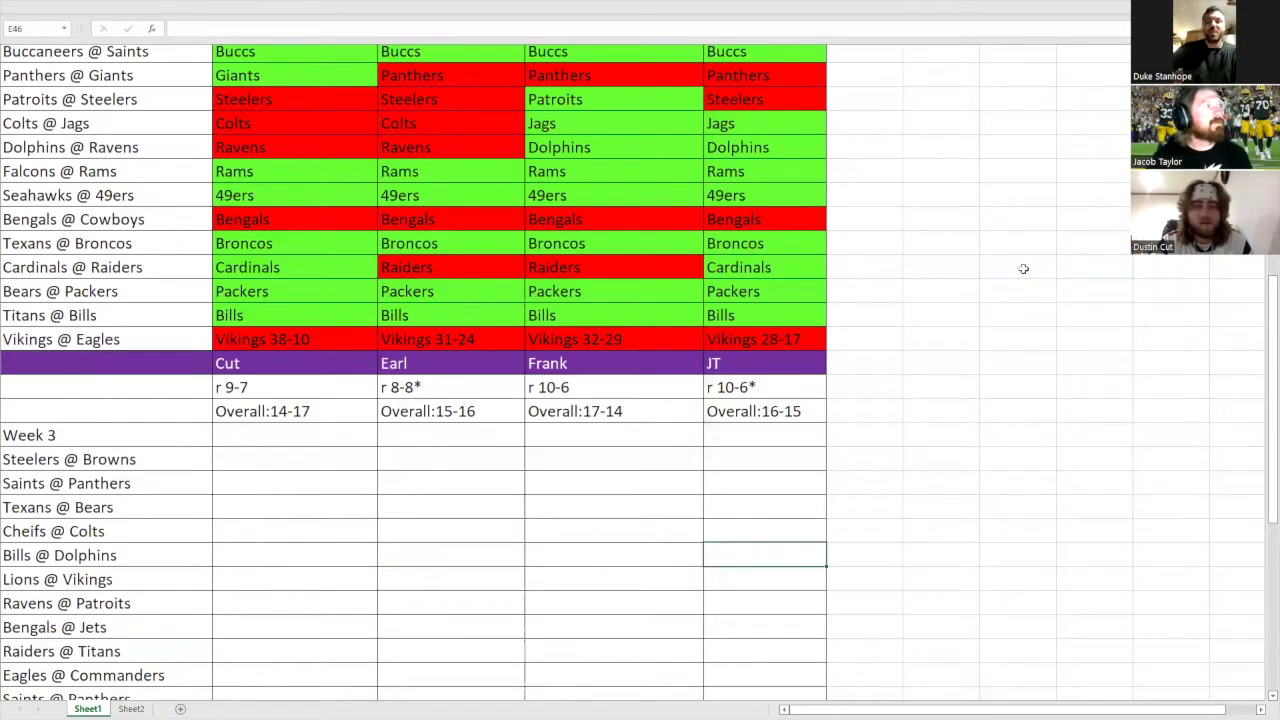
scroll(1020, 268, down, 3)
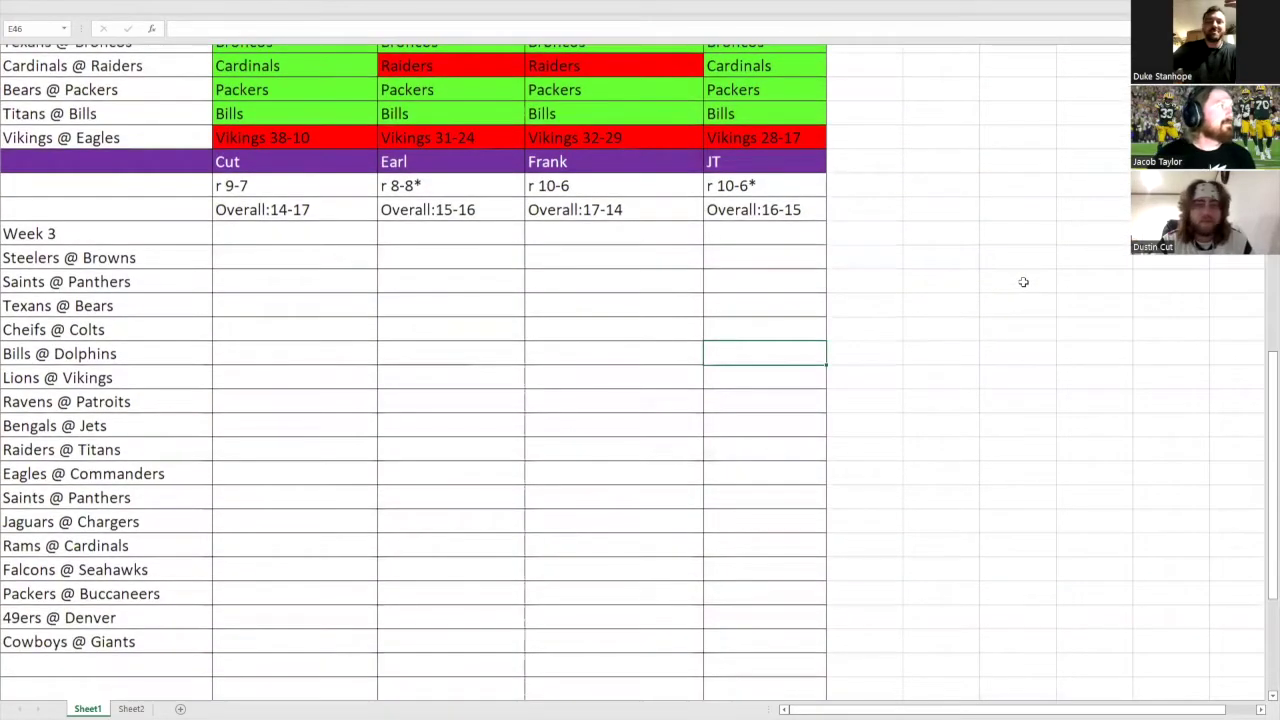
scroll(1023, 282, down, 1)
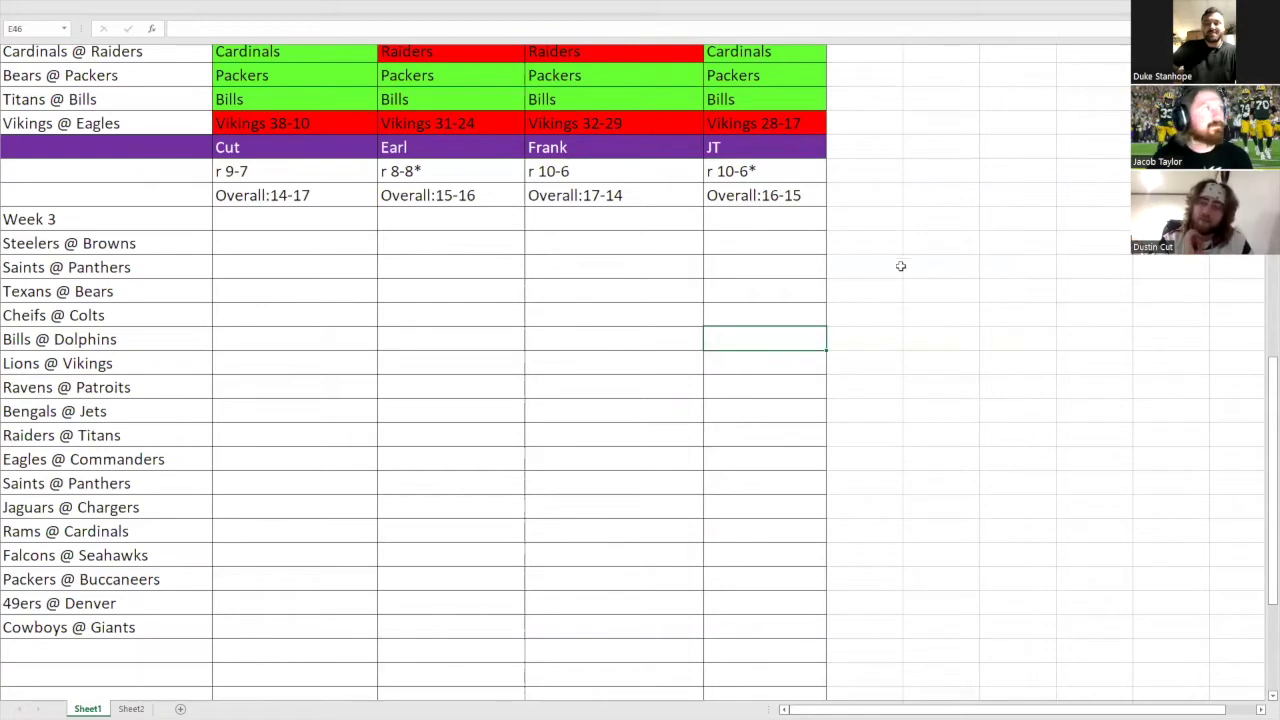
click(772, 226)
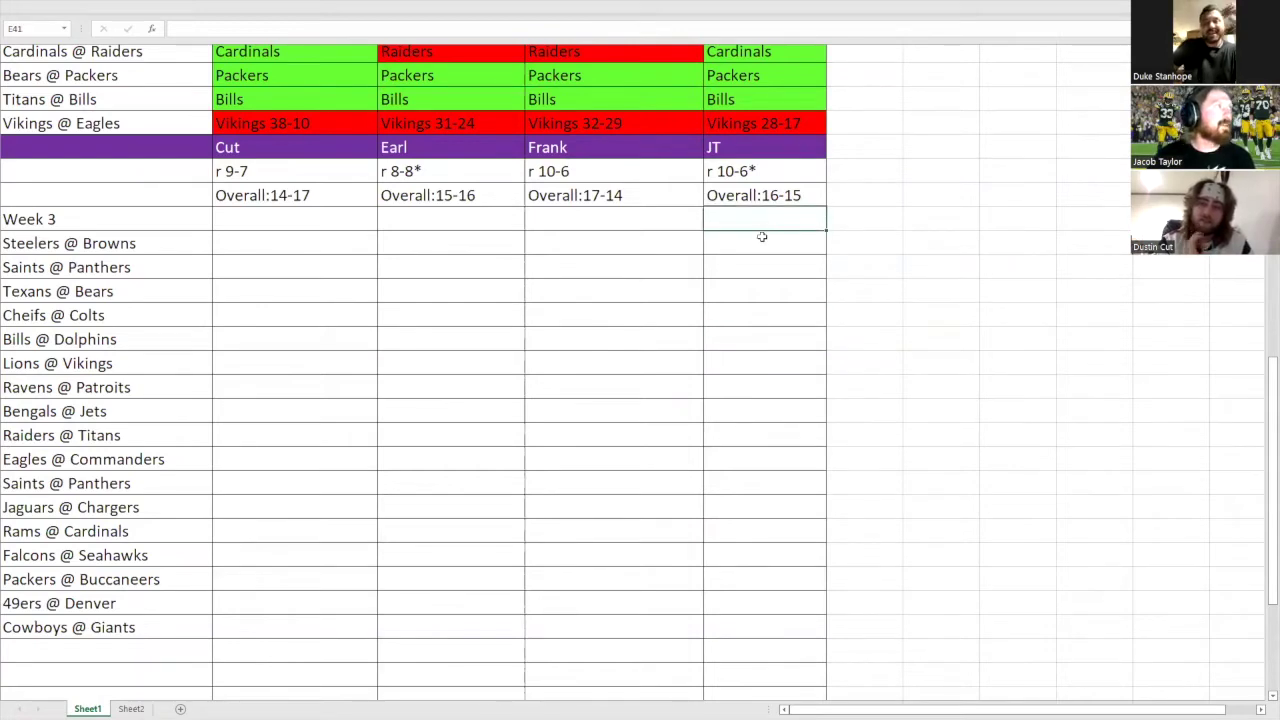
click(754, 243)
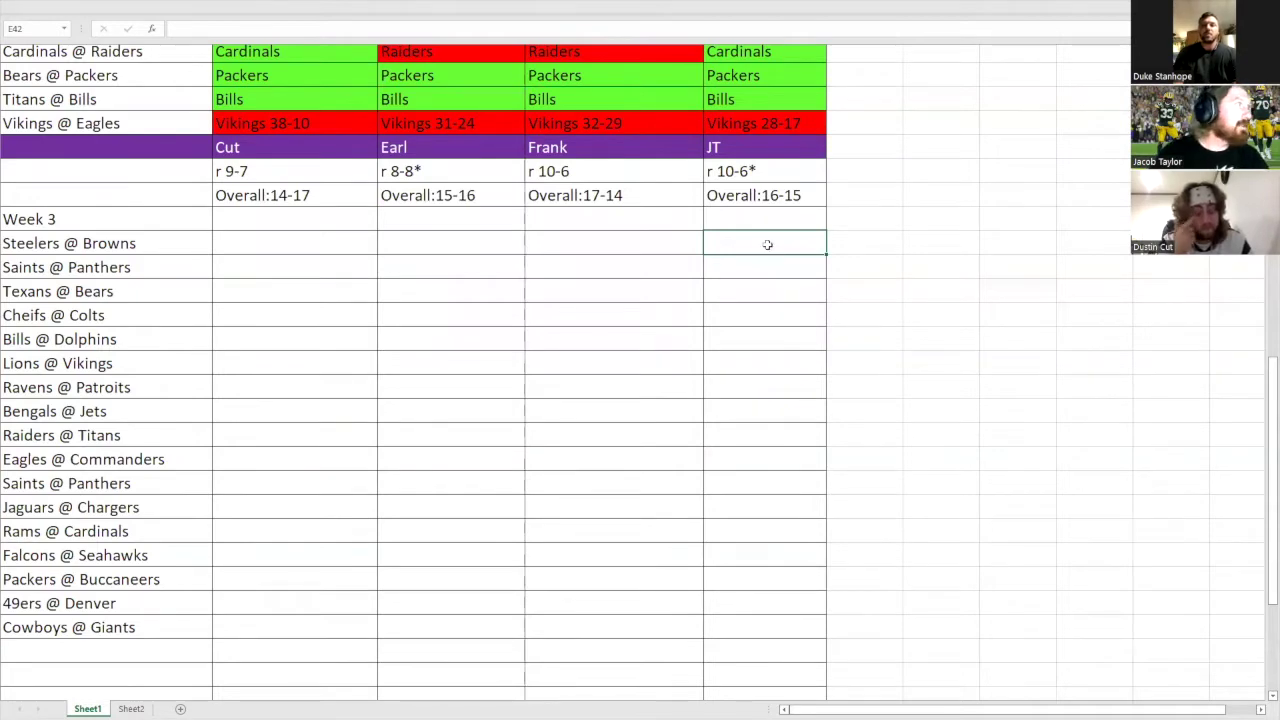
text(SO)
key(BackSpace)
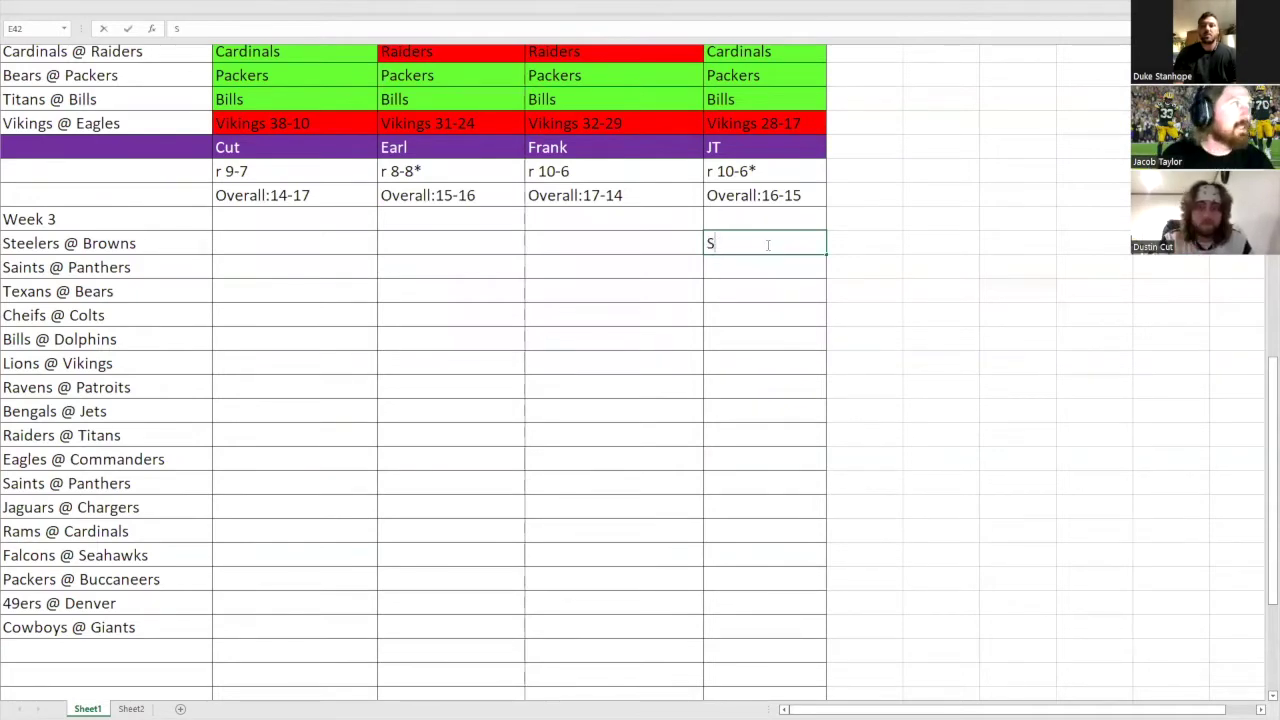
text(TE)
key(BackSpace)
key(BackSpace)
text(t)
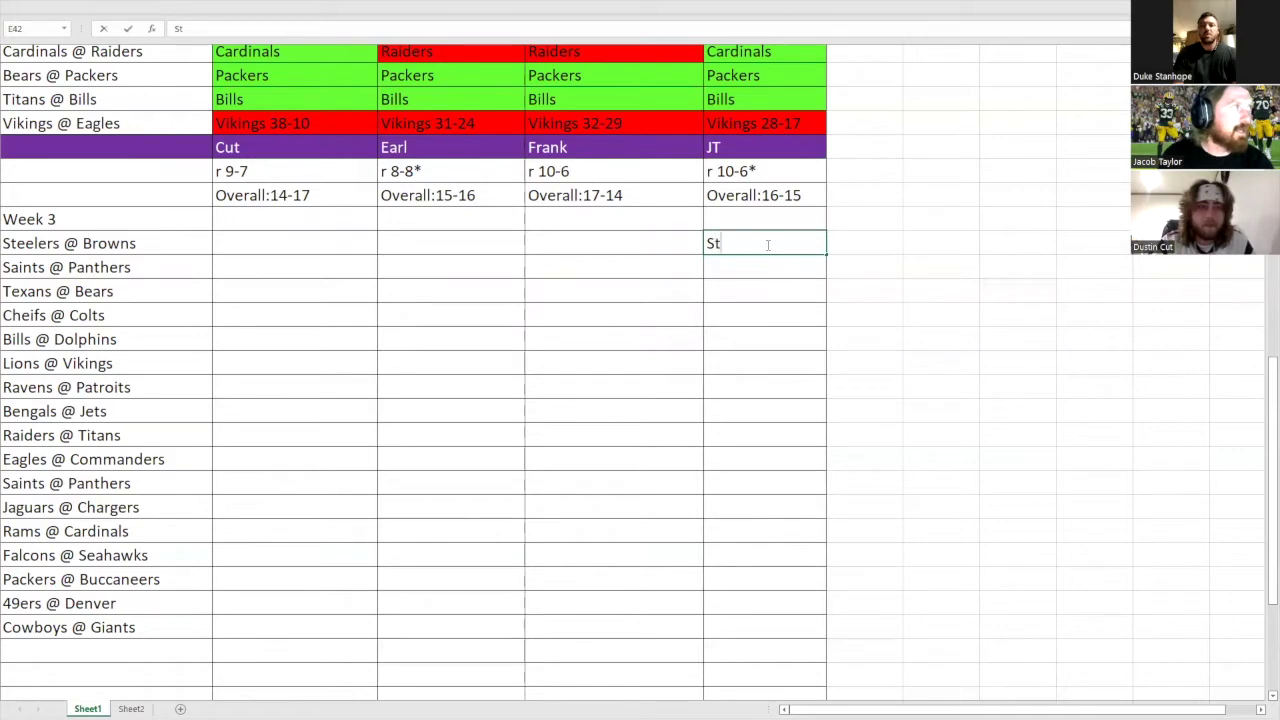
text(eelers)
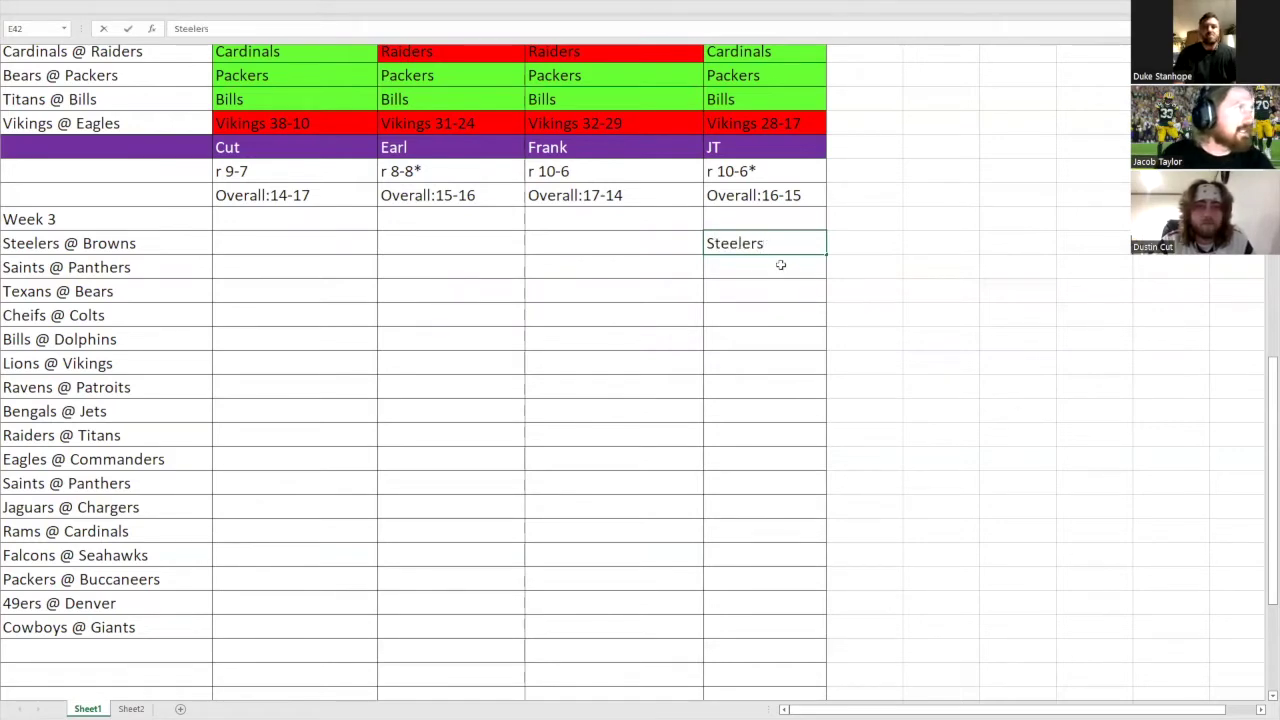
key(Return)
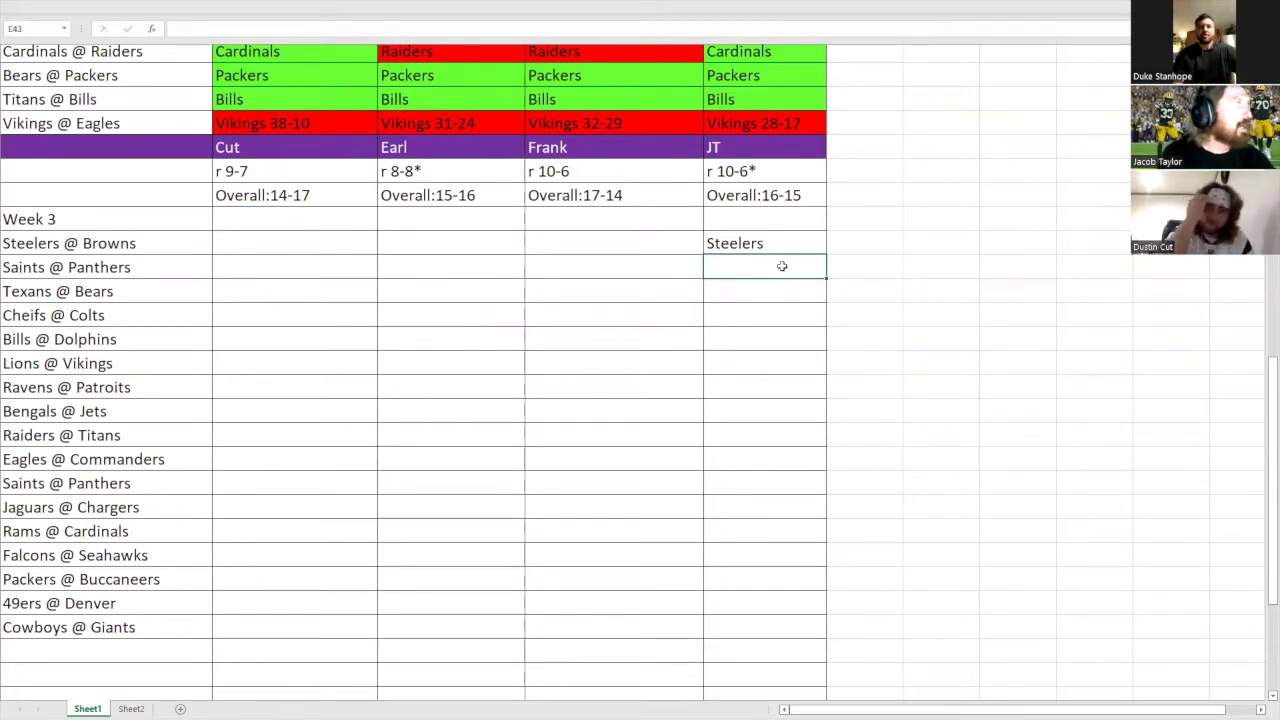
- In column E, enter Pathers for the first Saints @ Panthers game and Bears for Texans @ Bears
text(Pathers)
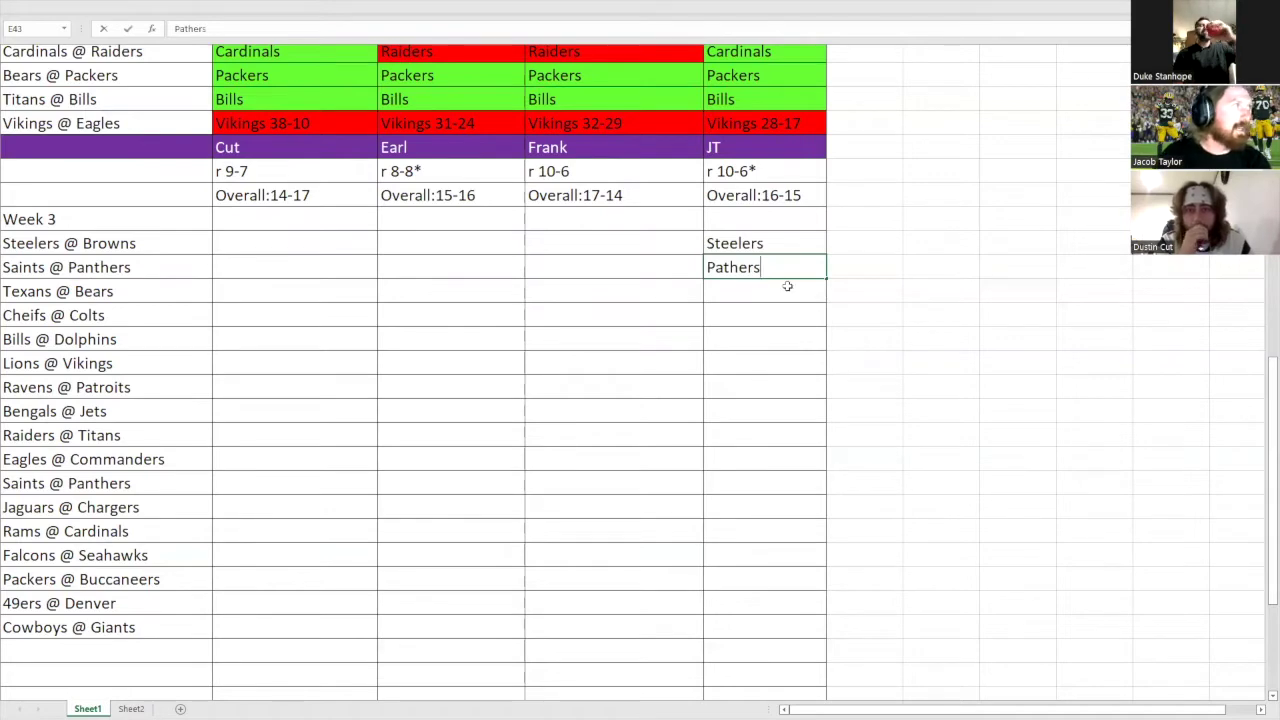
key(Return)
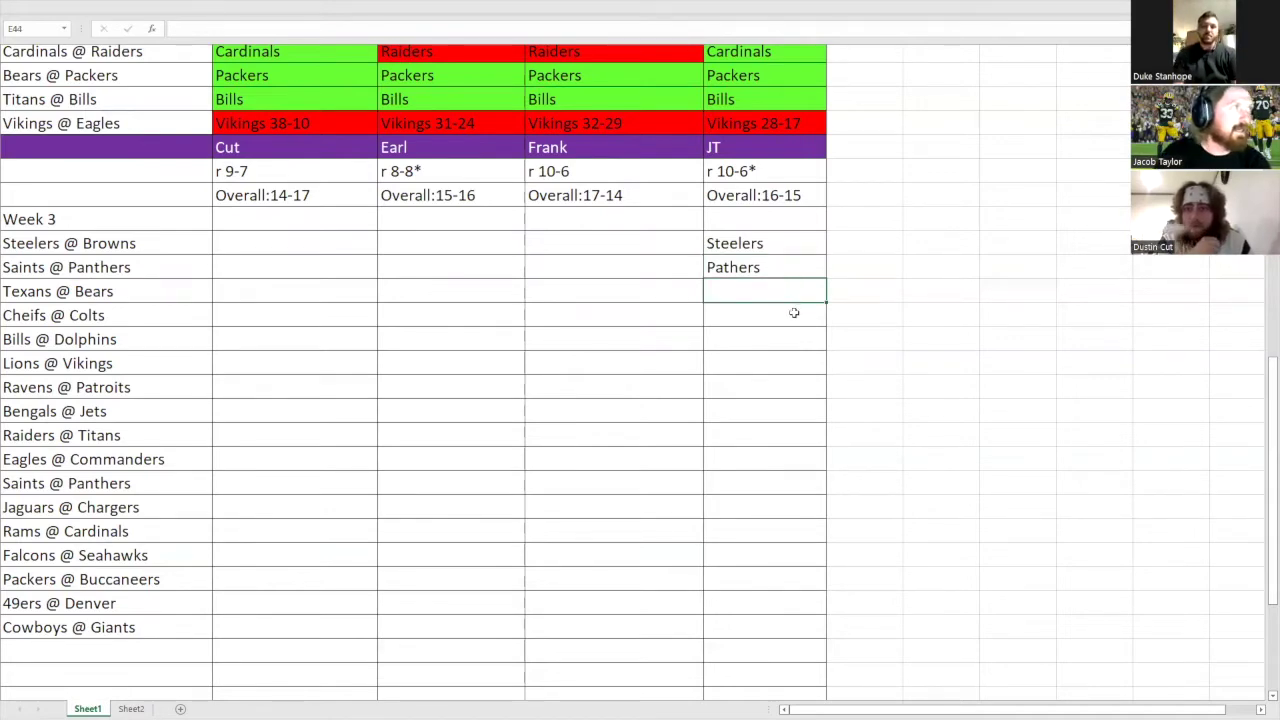
click(756, 314)
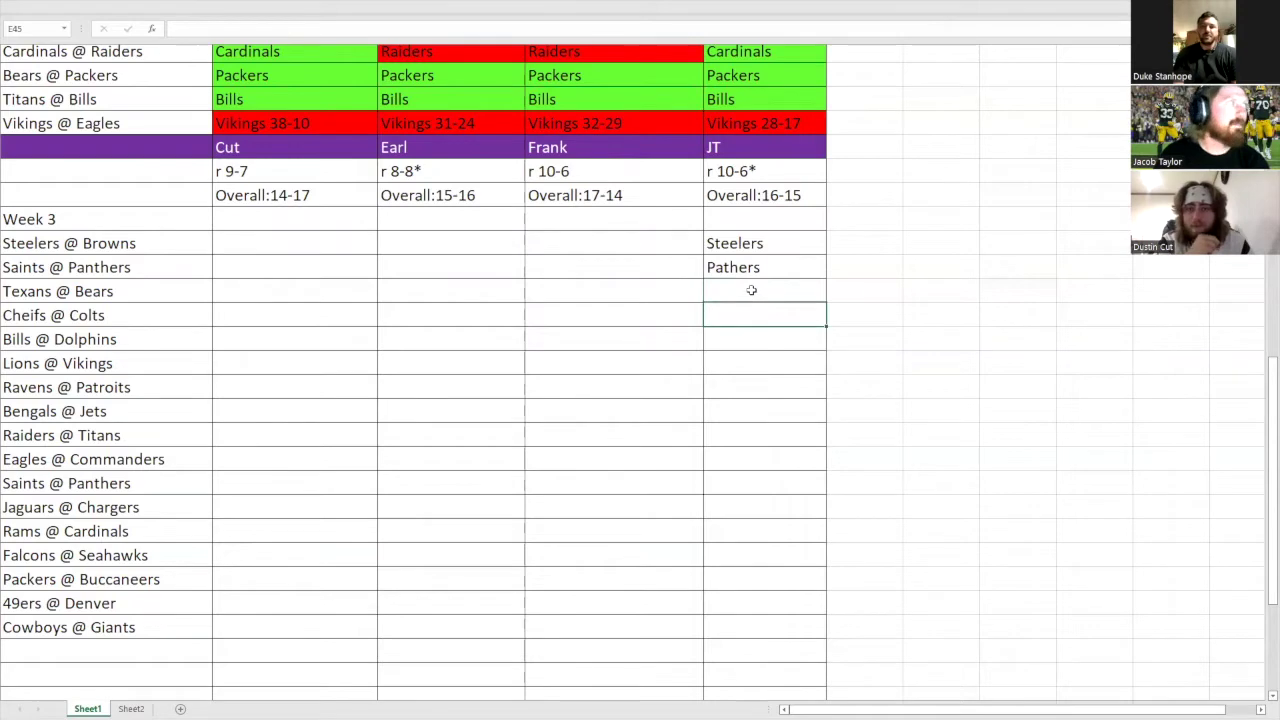
click(751, 288)
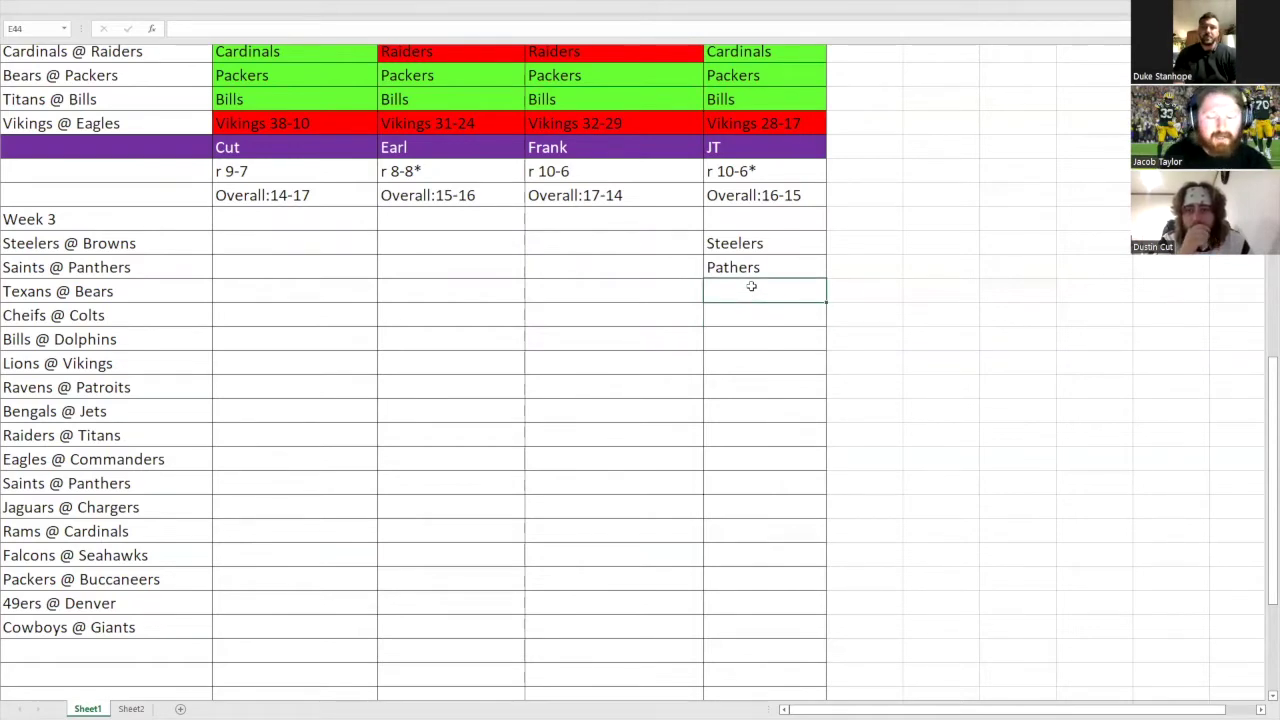
text(Bears)
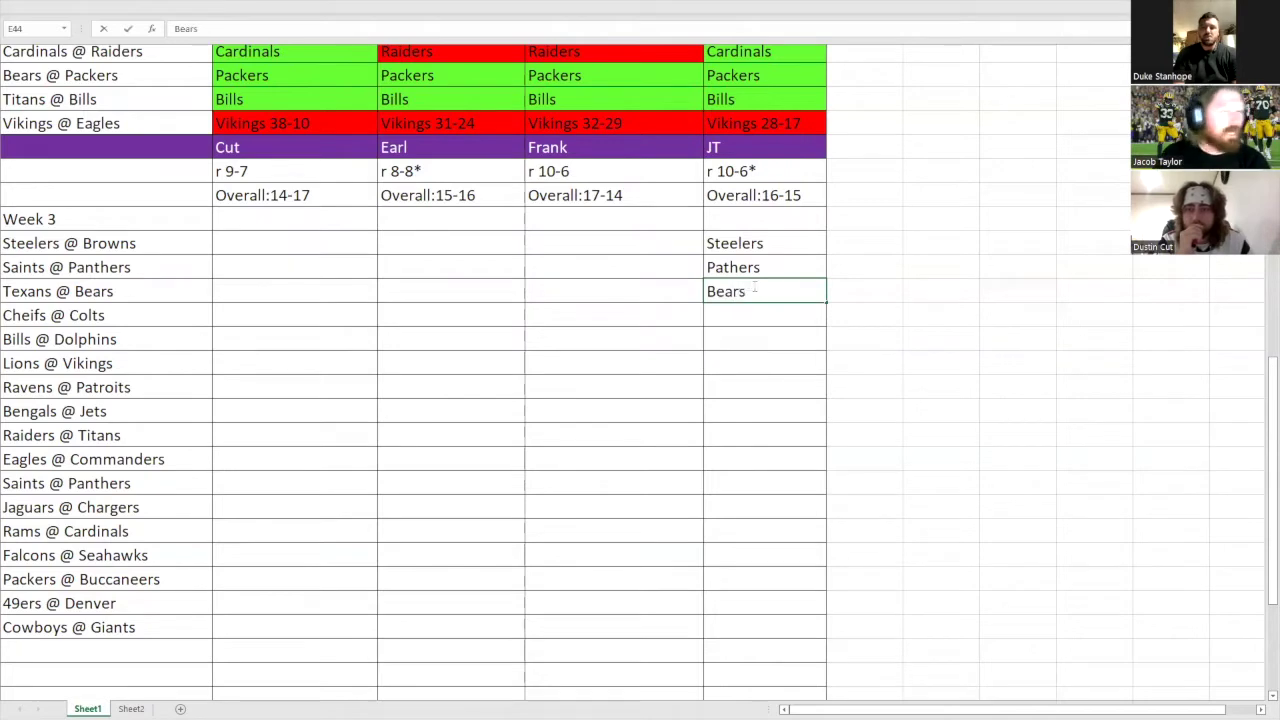
- In column E, enter Cheifs for the Cheifs @ Colts game and Bills for Bills @ Dolphins
click(762, 313)
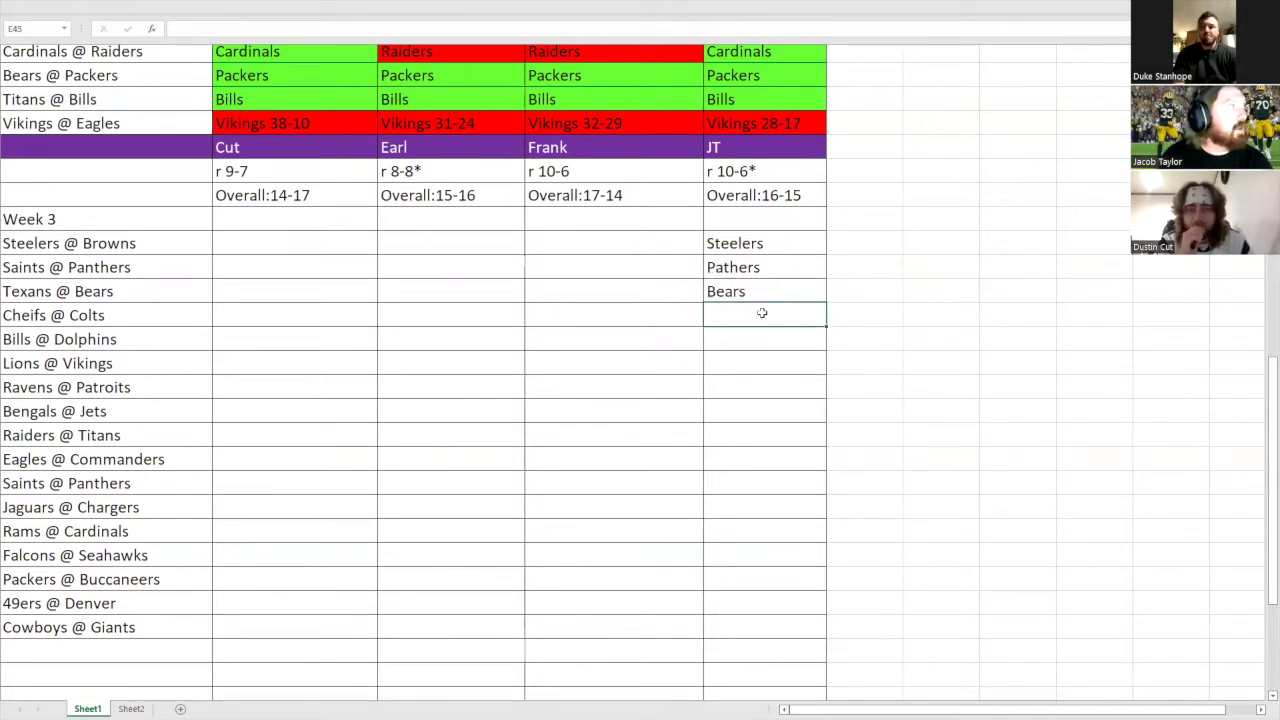
text(Ch)
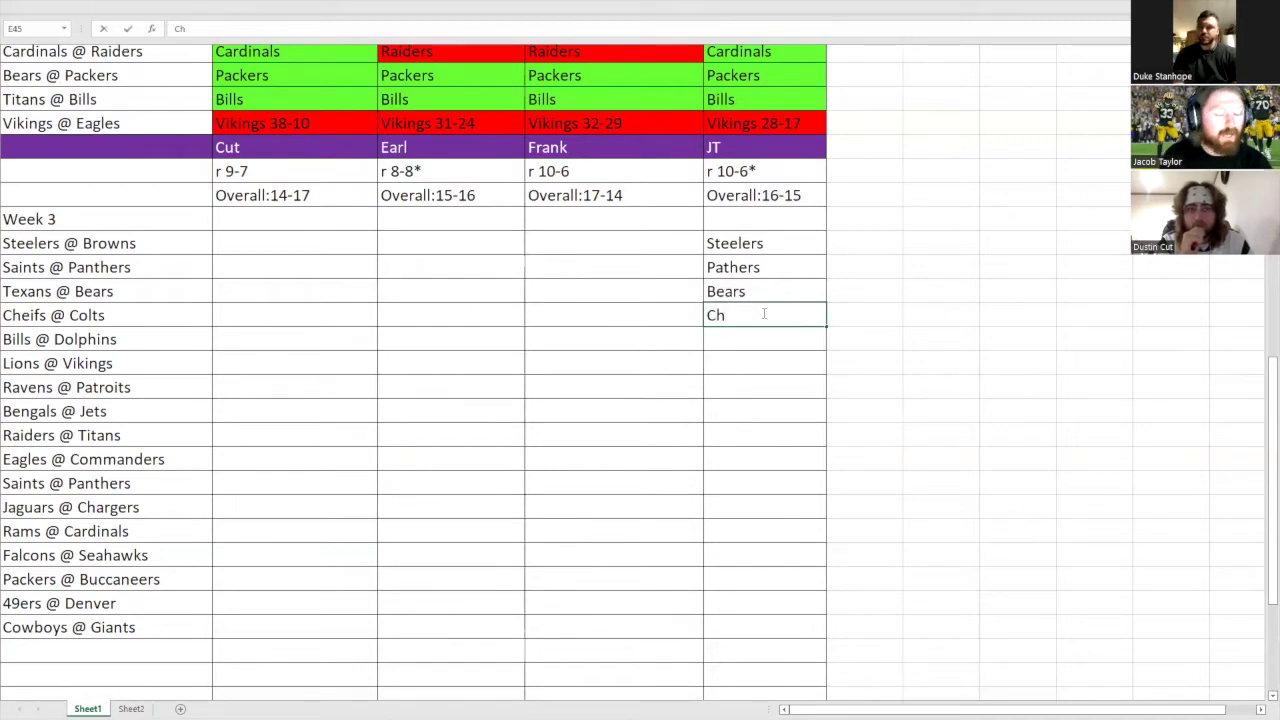
text(eifs)
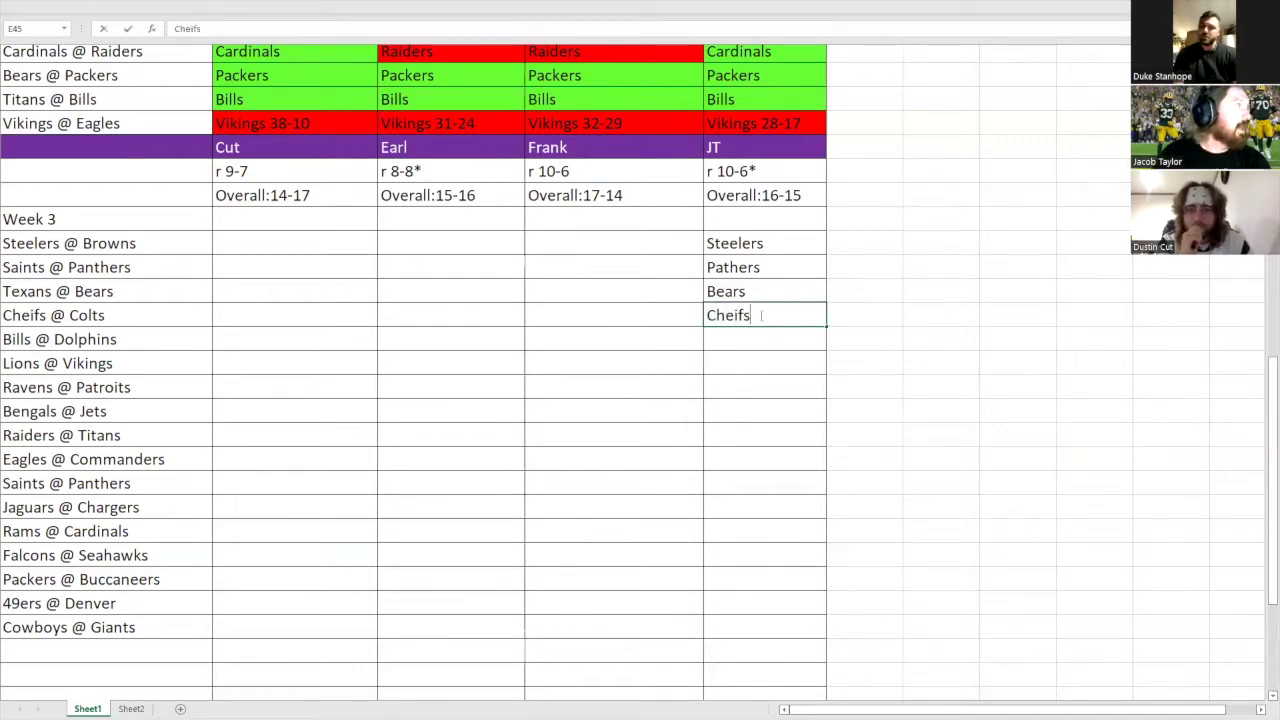
click(753, 342)
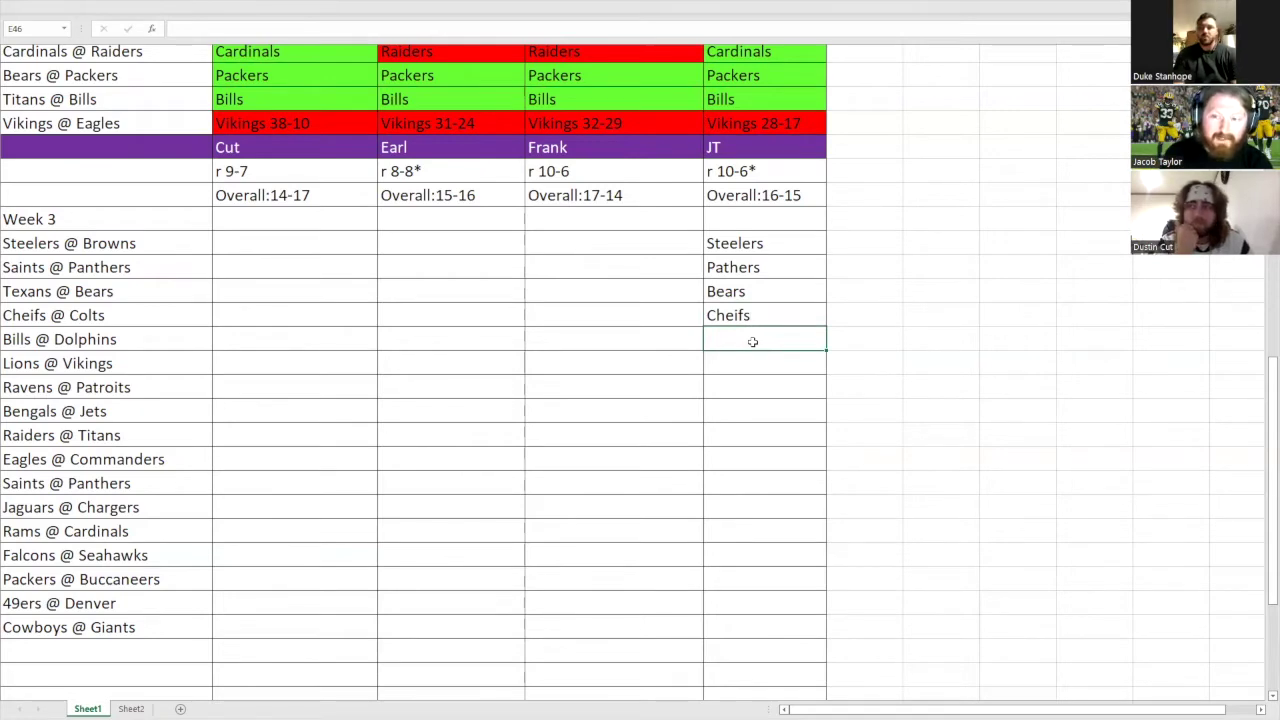
text(Bil)
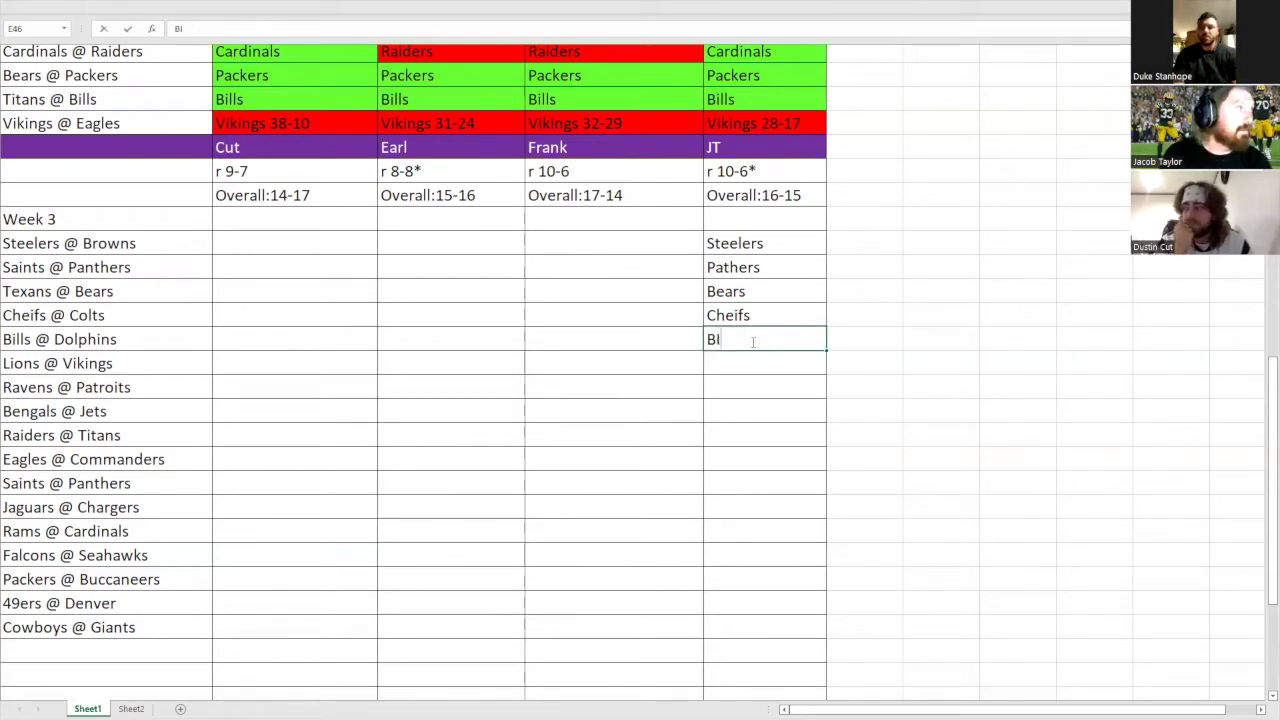
text(ls)
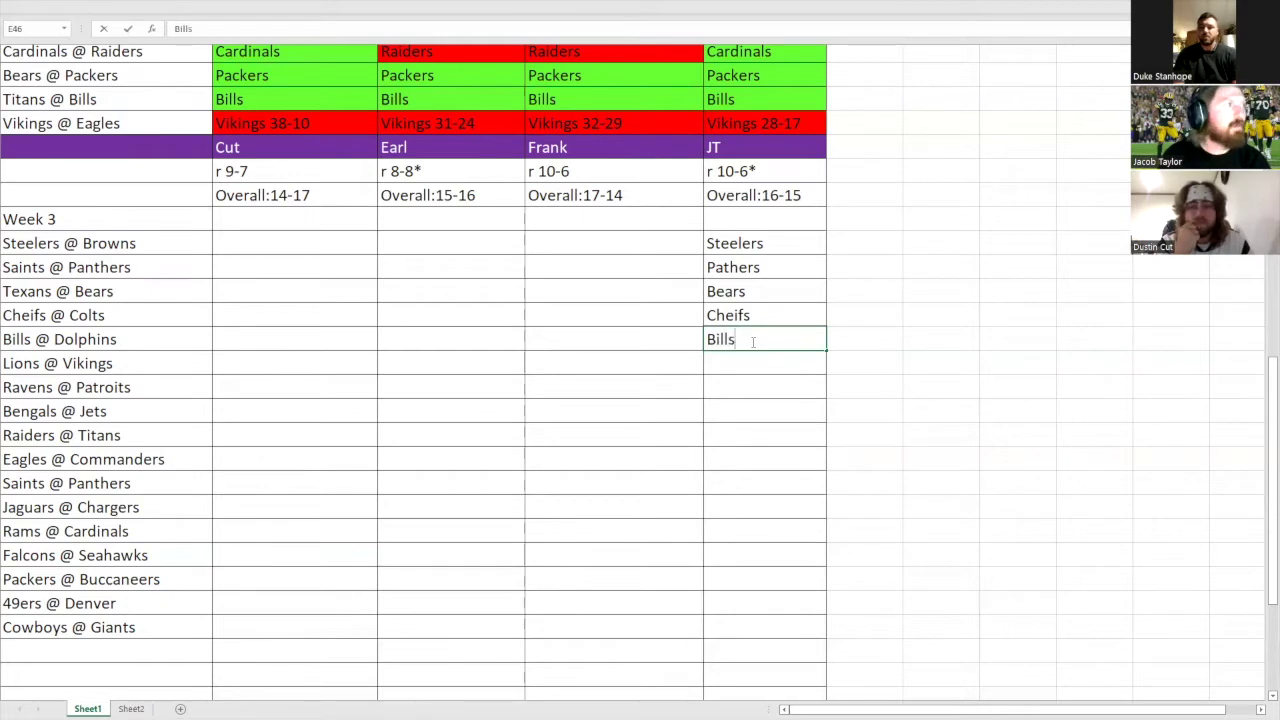
- In column E, enter Vikings for the Lions @ Vikings game and Ravens for Ravens @ Patroits
click(757, 361)
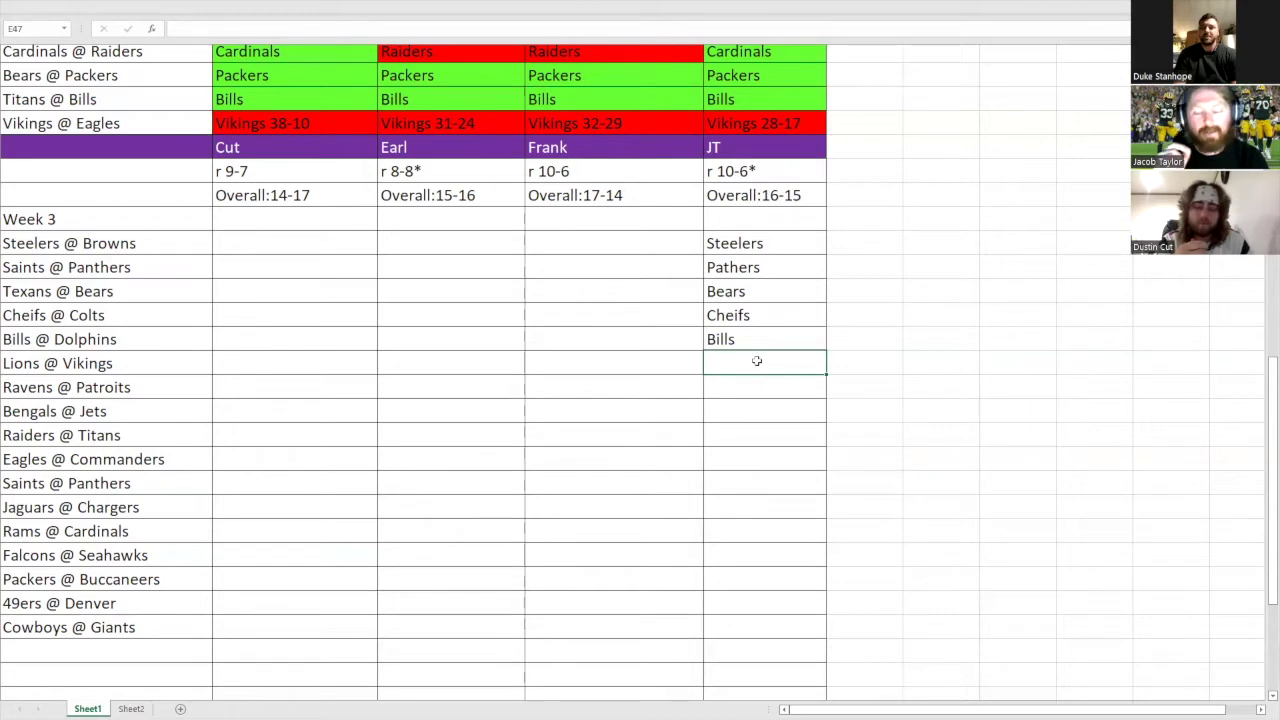
text(Vikings)
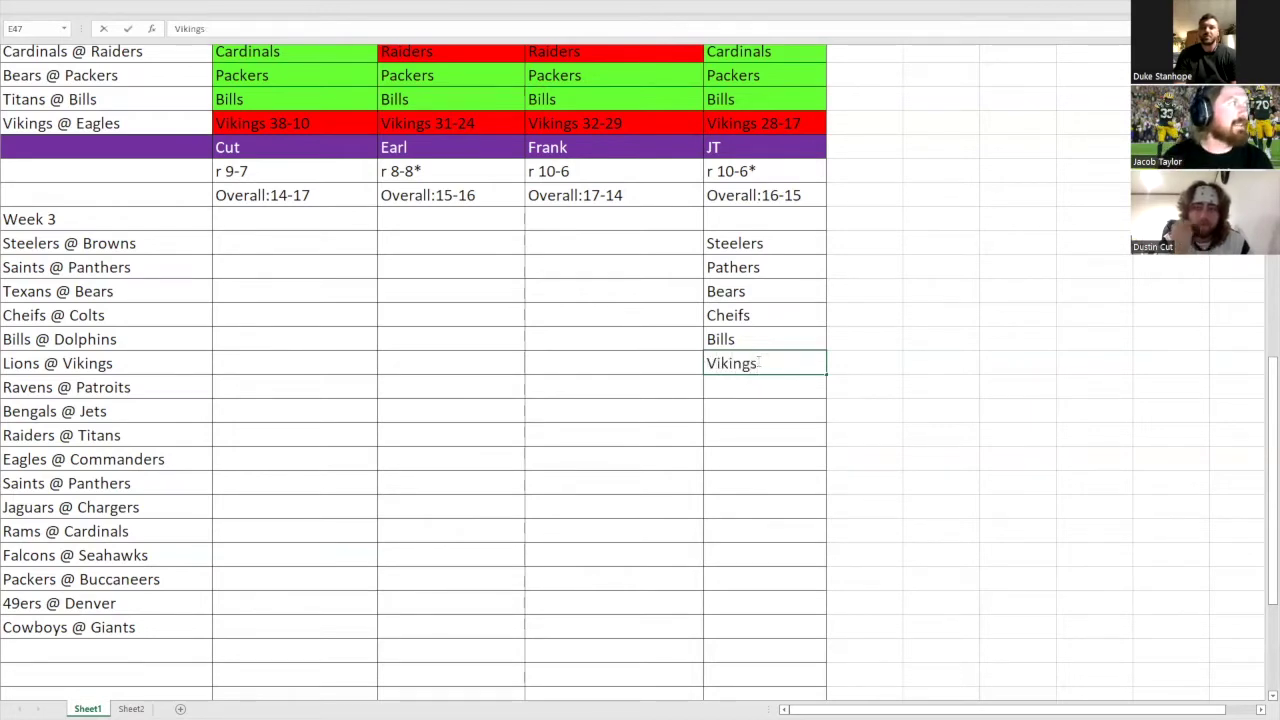
click(793, 385)
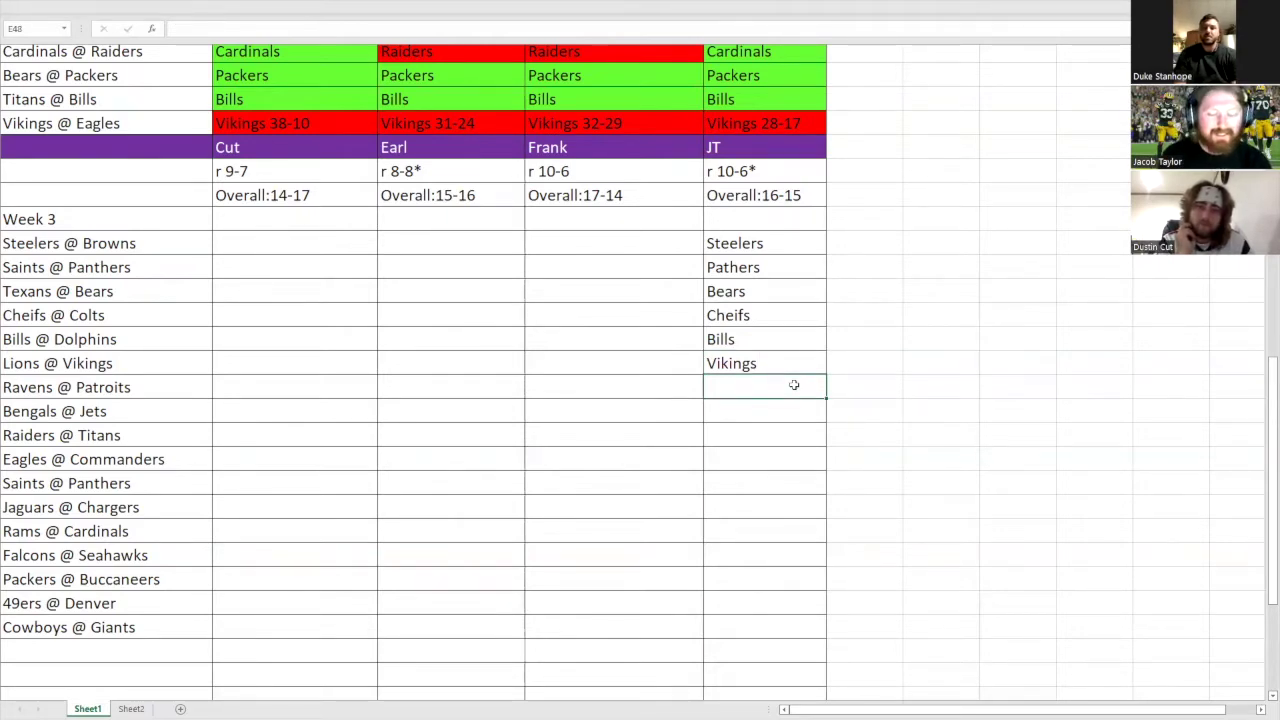
text(Ravens)
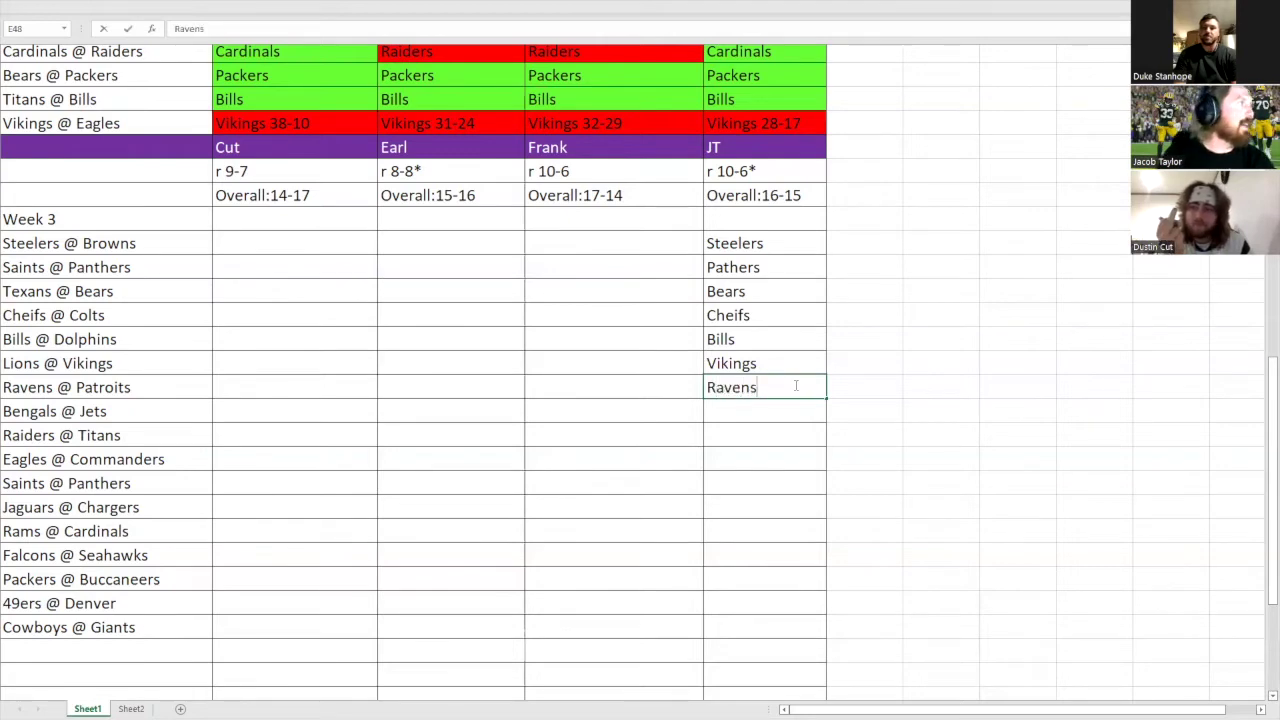
- In column E, enter Bengals for the Bengals @ Jets game and Titans for Raiders @ Titans
click(750, 408)
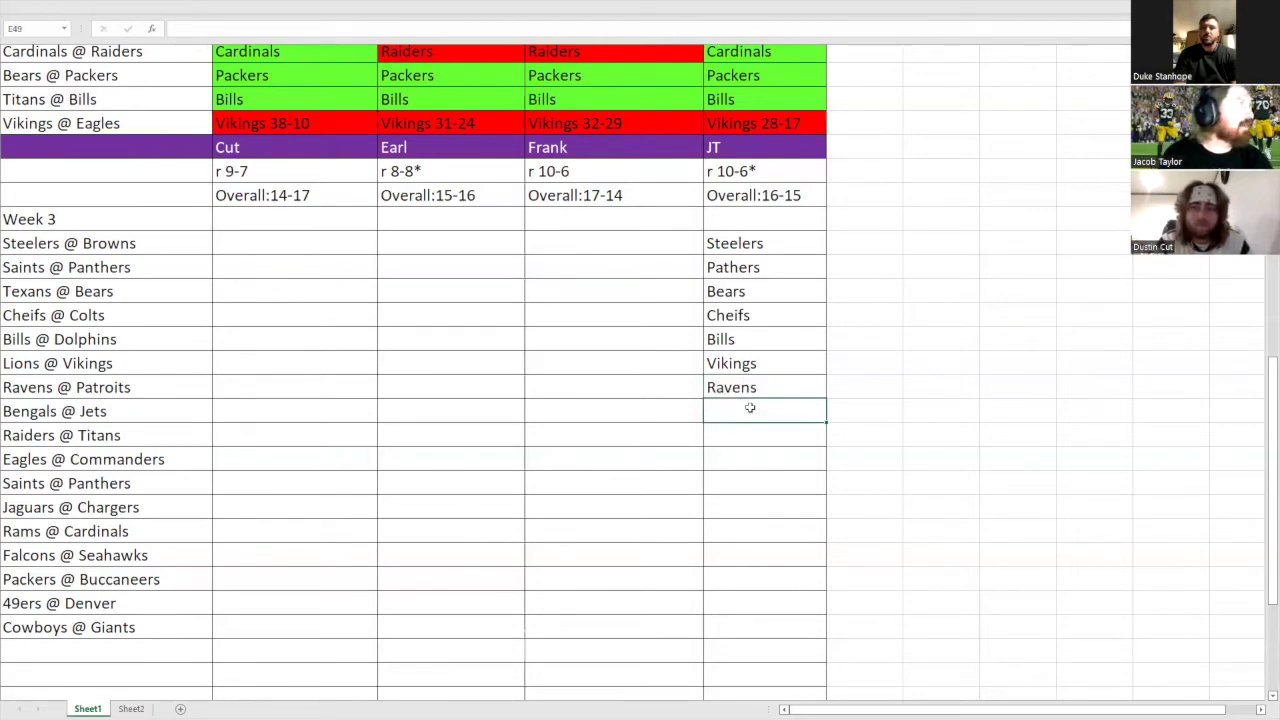
text(Bengalsd)
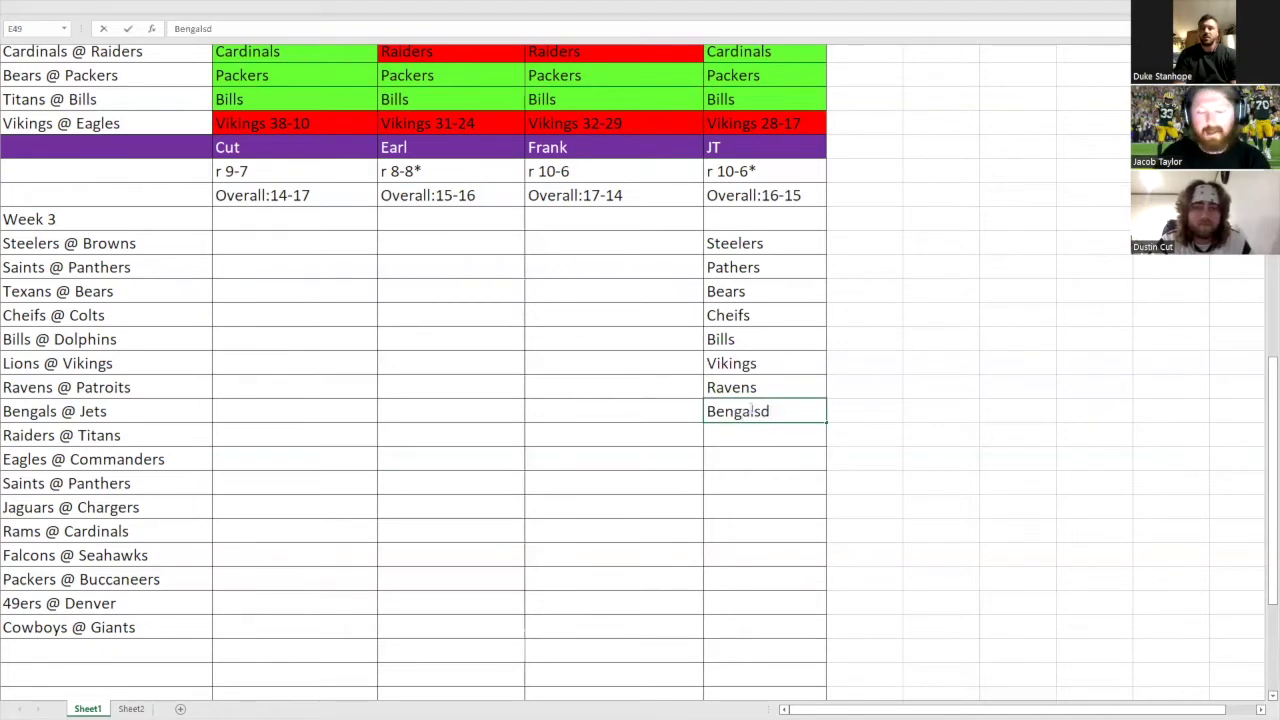
key(BackSpace)
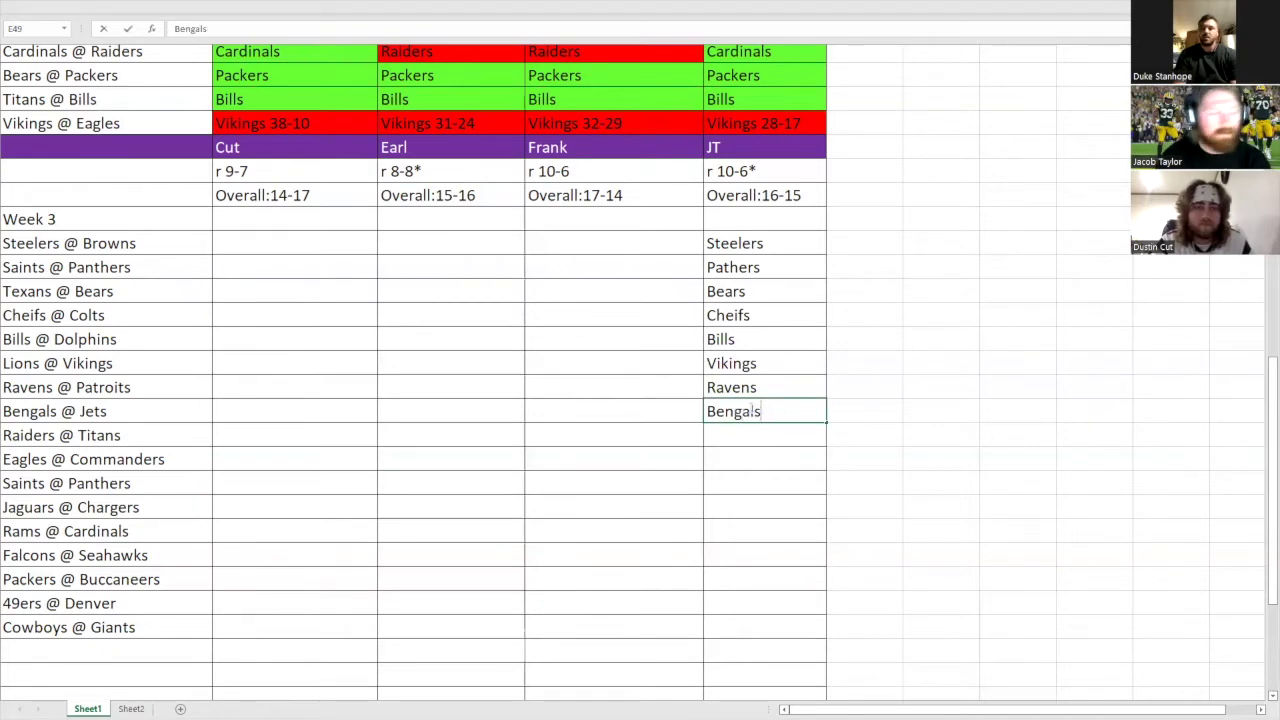
click(746, 433)
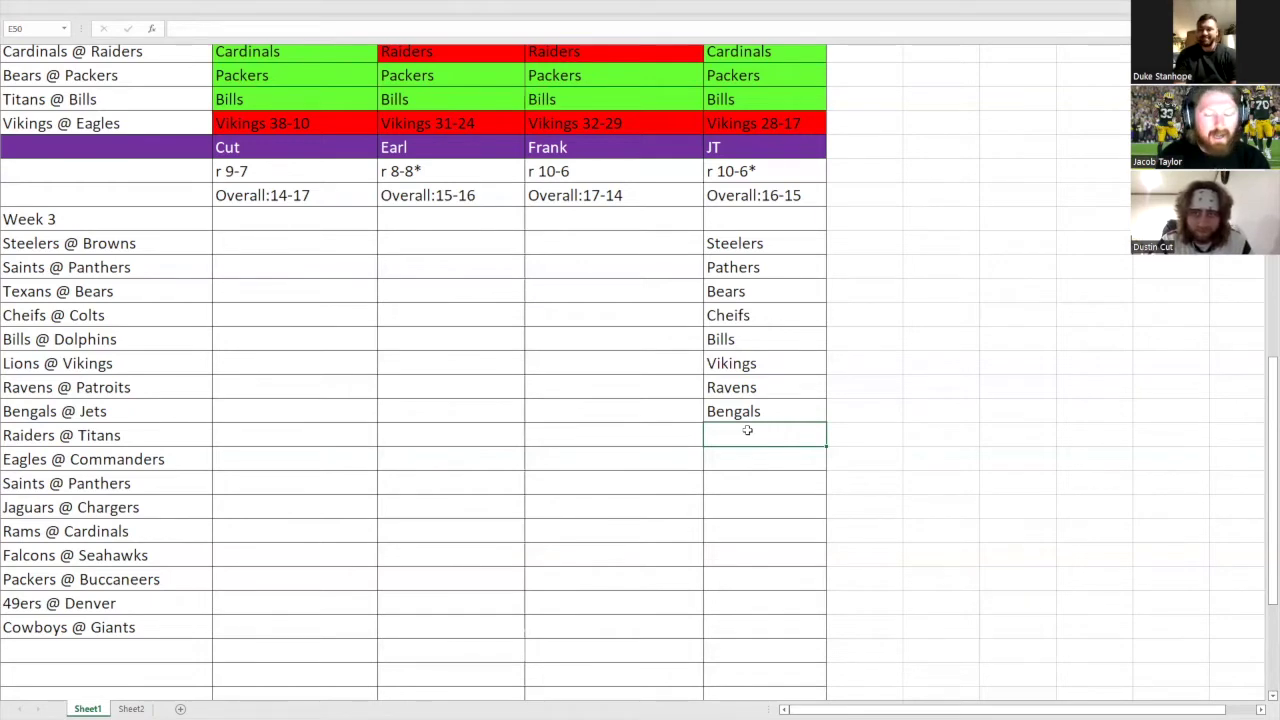
text(Titans)
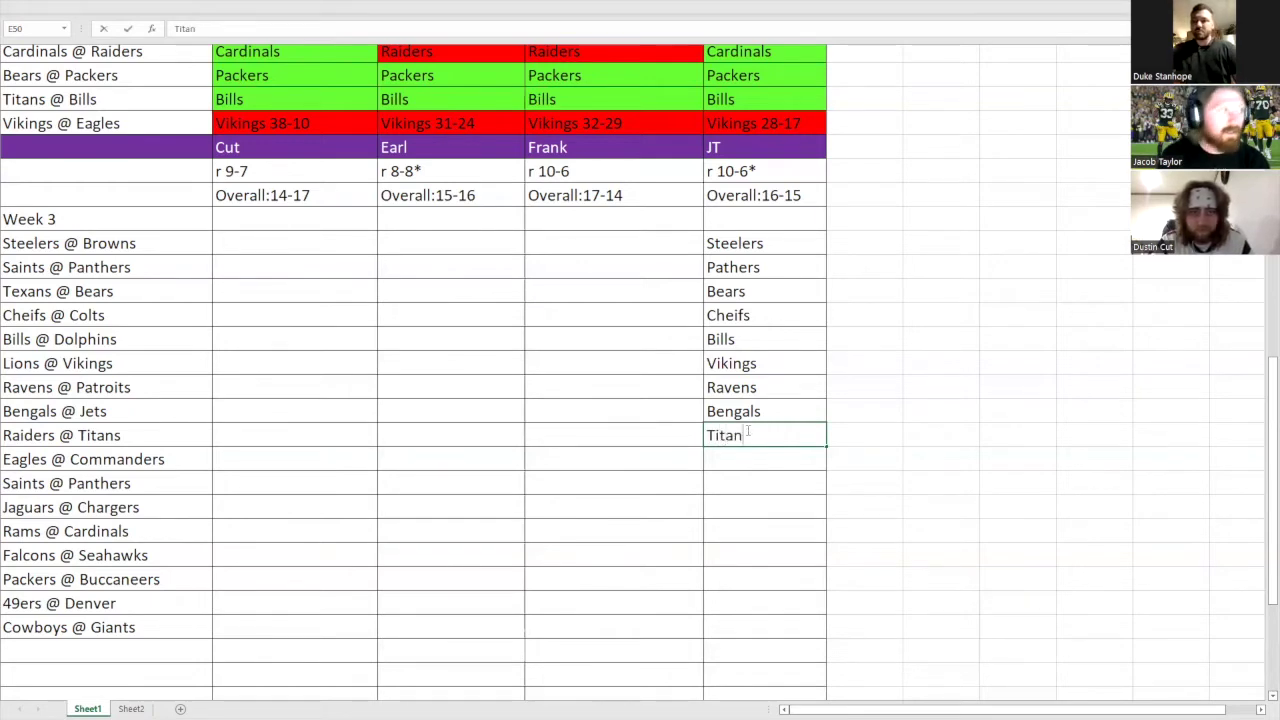
- Enter Eagles in cell E51 as the pick for the Eagles @ Commanders game
click(755, 457)
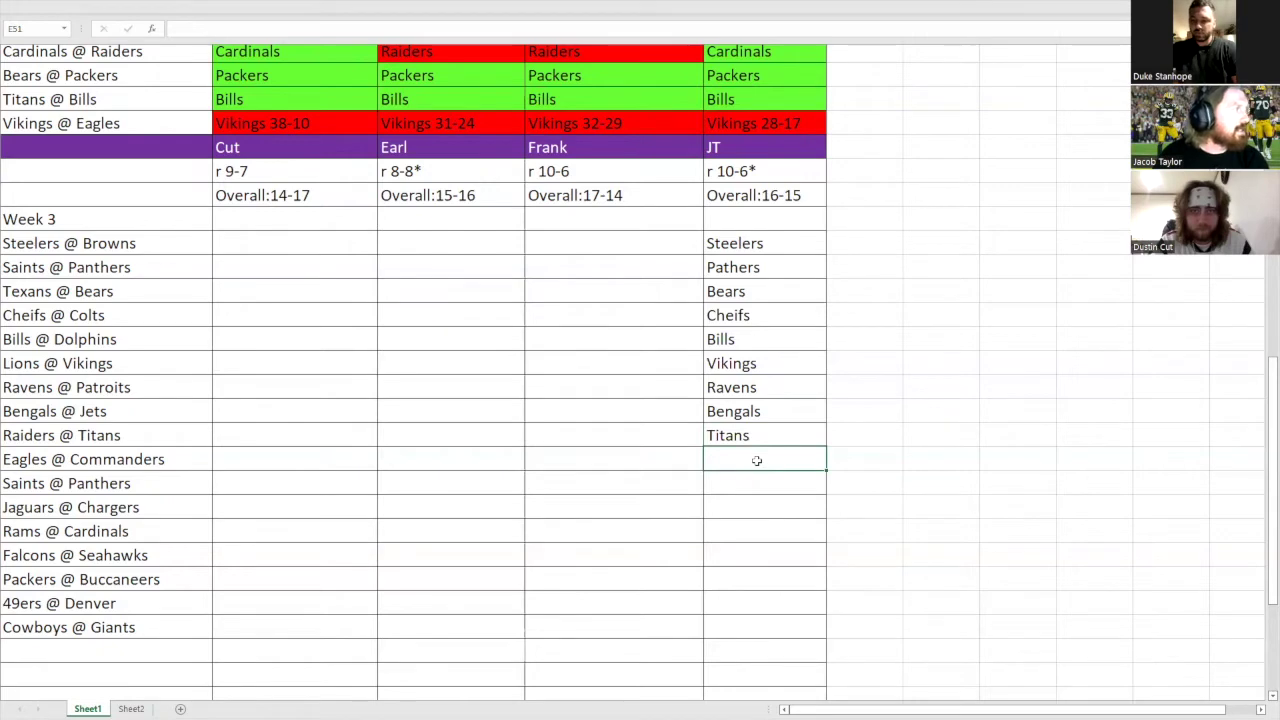
text(Eagles)
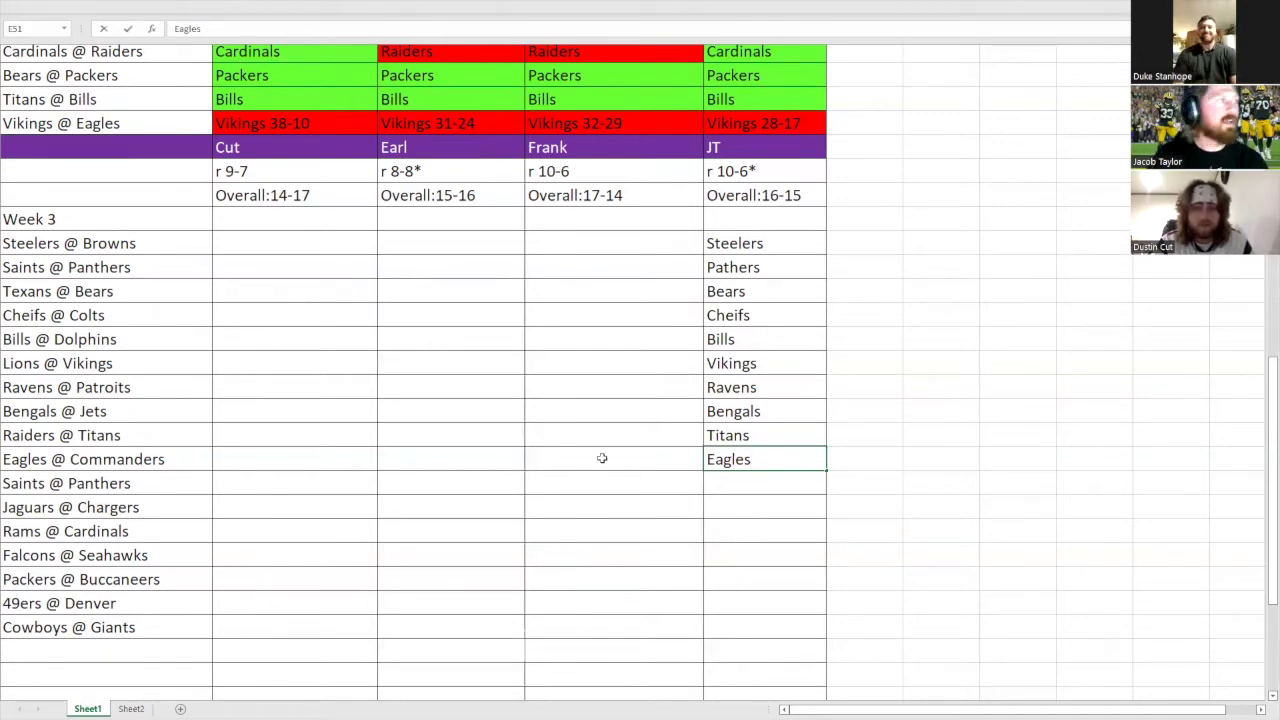
click(722, 481)
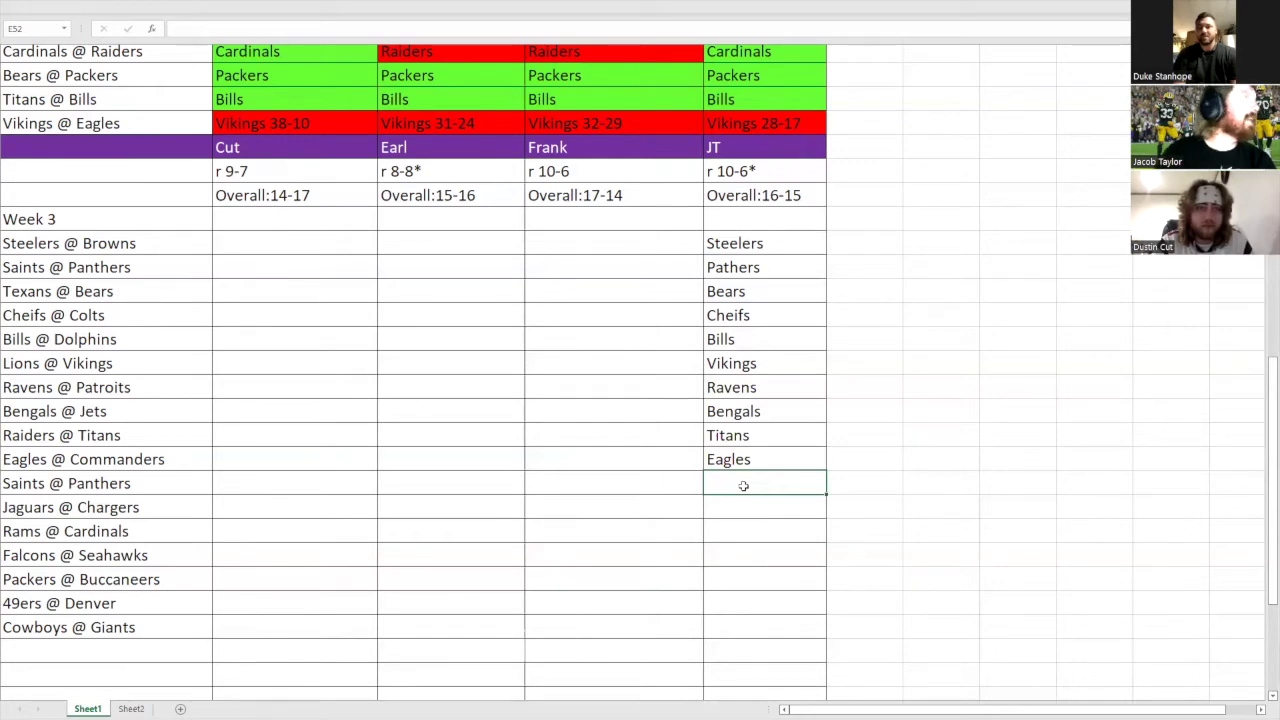
- Delete the duplicate Saints @ Panthers cells in A52:E52, shifting the games below up
click(168, 483)
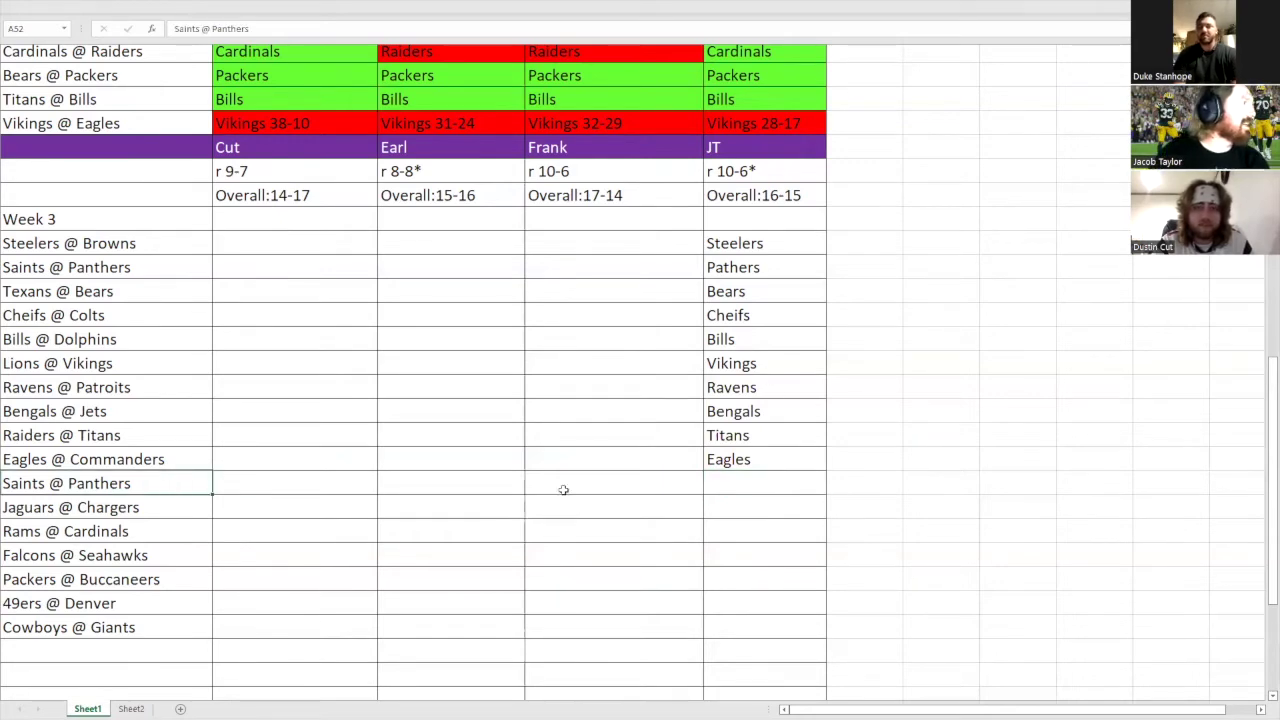
shift+click(714, 487)
right_click(714, 487)
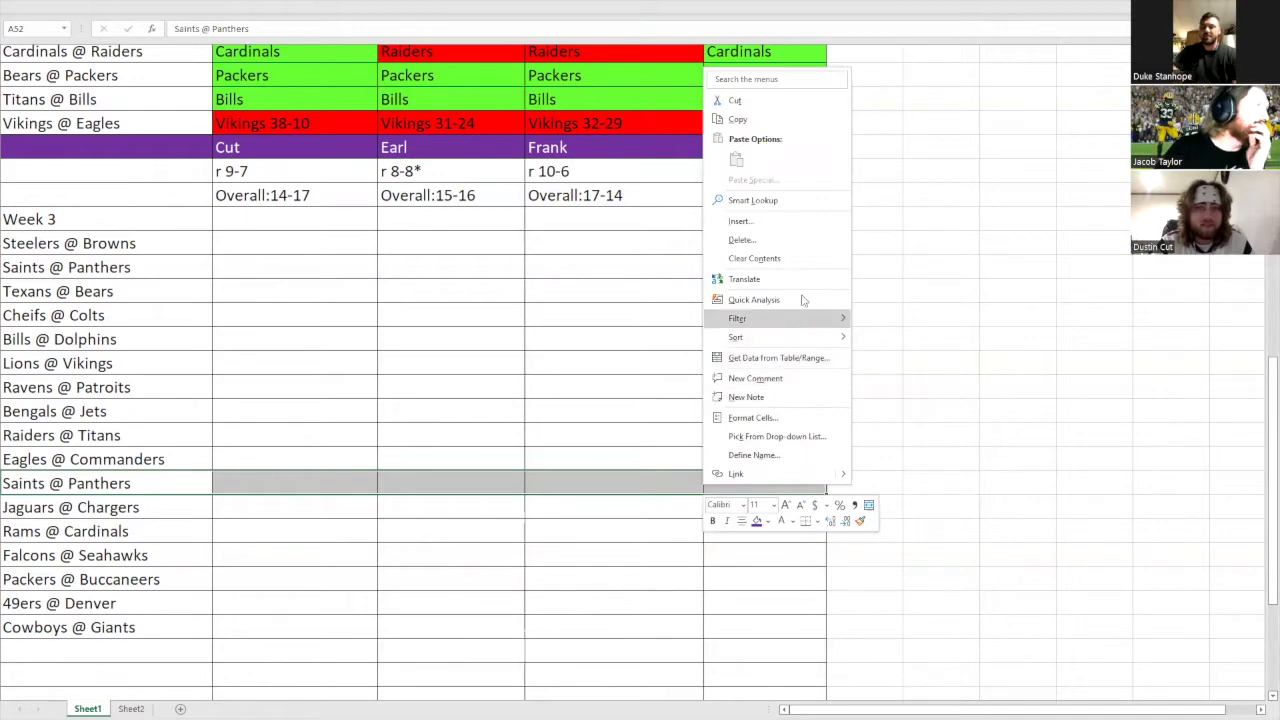
click(742, 240)
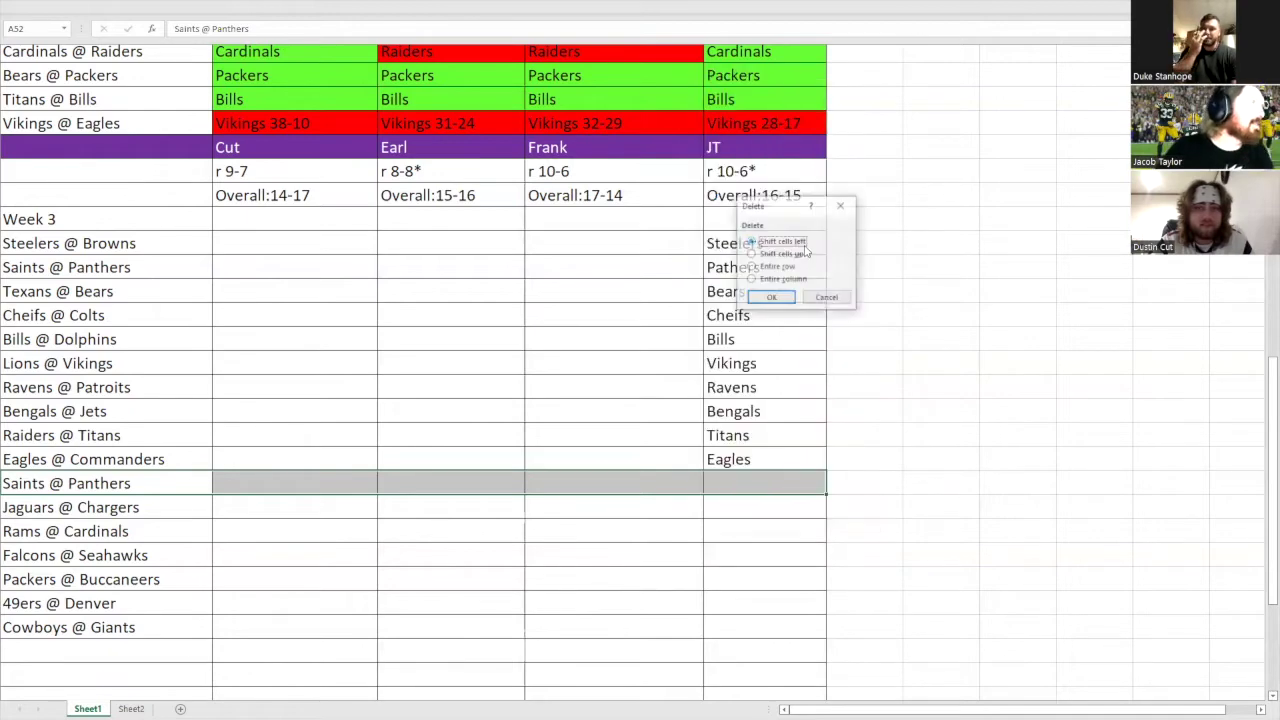
click(771, 297)
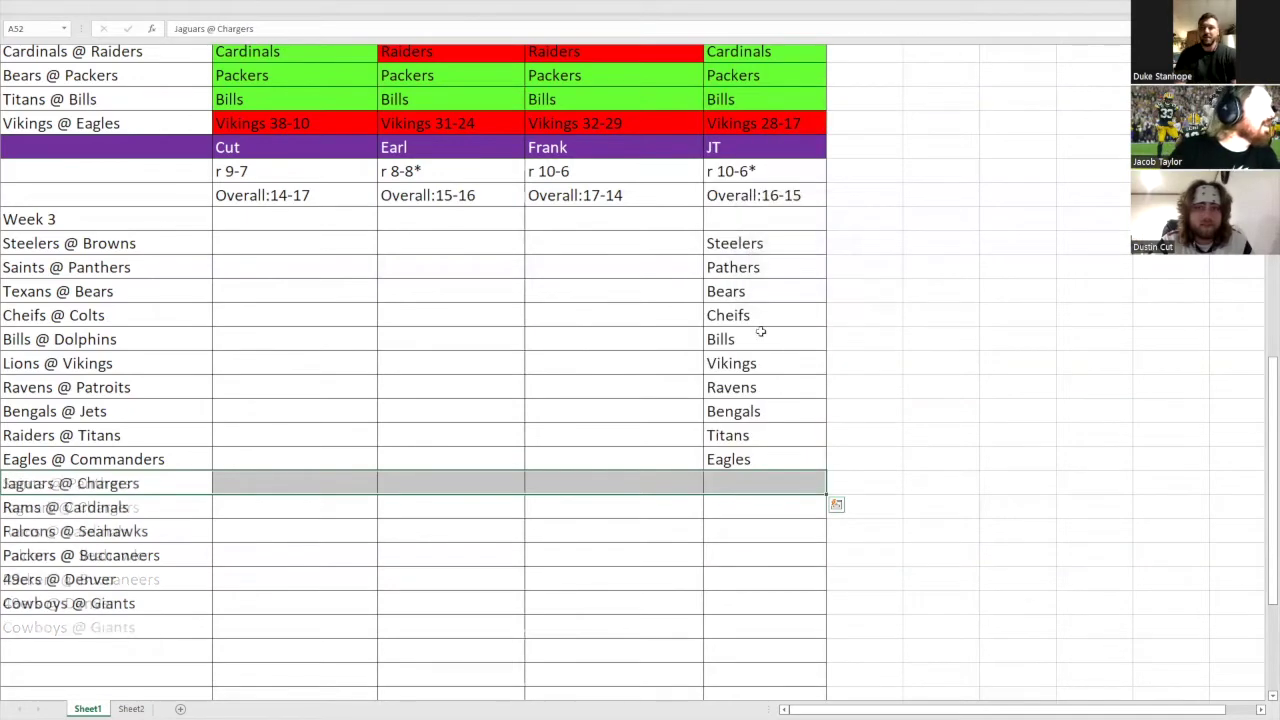
- In column E, enter Chargers for the Jaguars @ Chargers game and Rams for Rams @ Cardinals
click(721, 482)
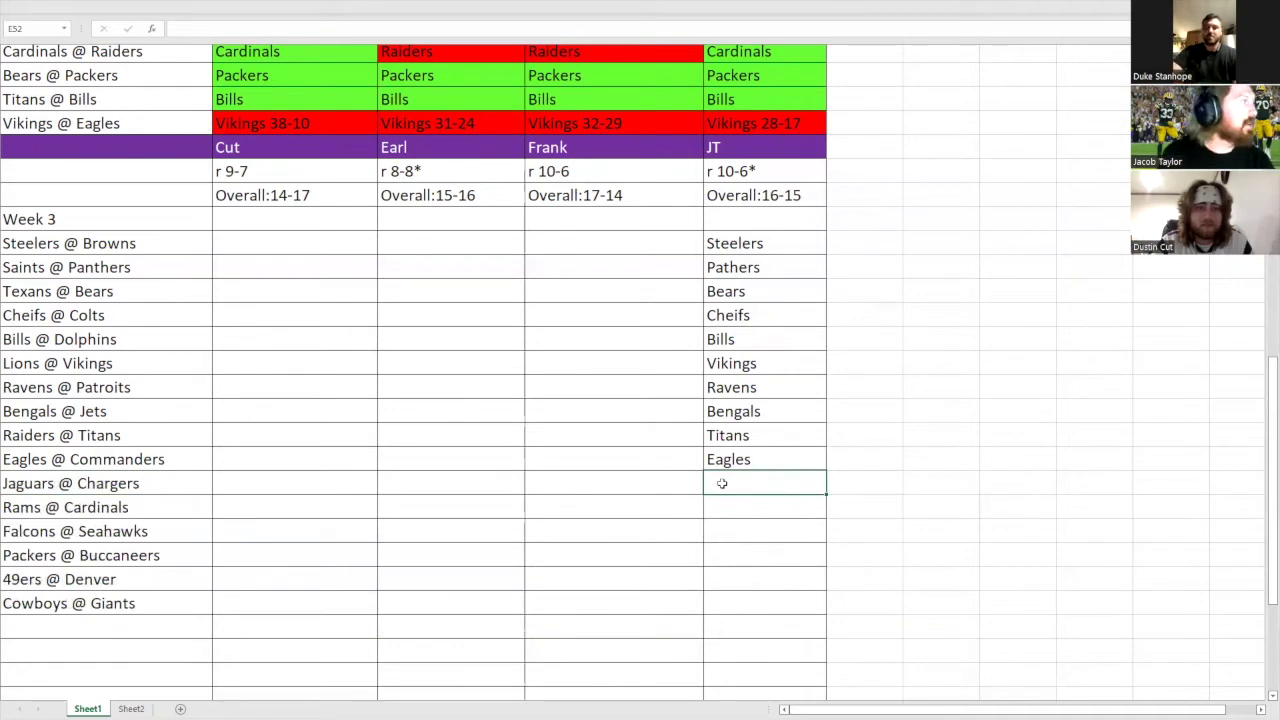
text(Charger)
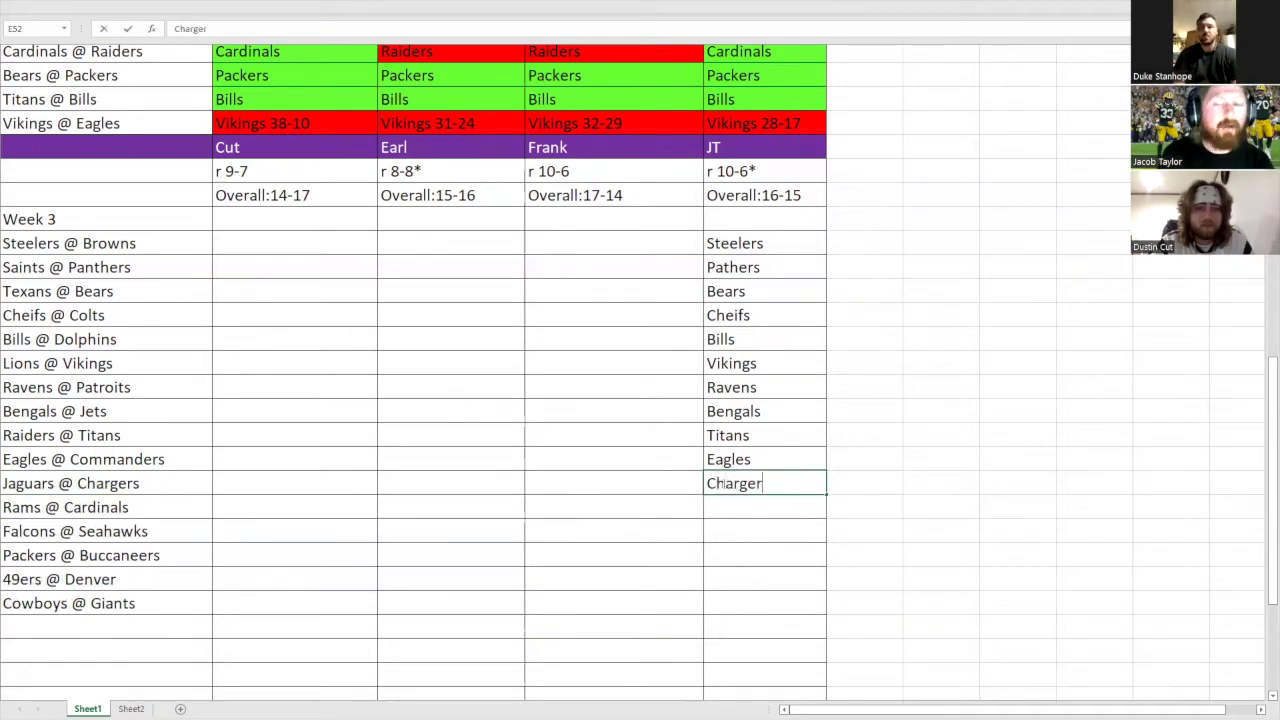
text(s)
click(743, 507)
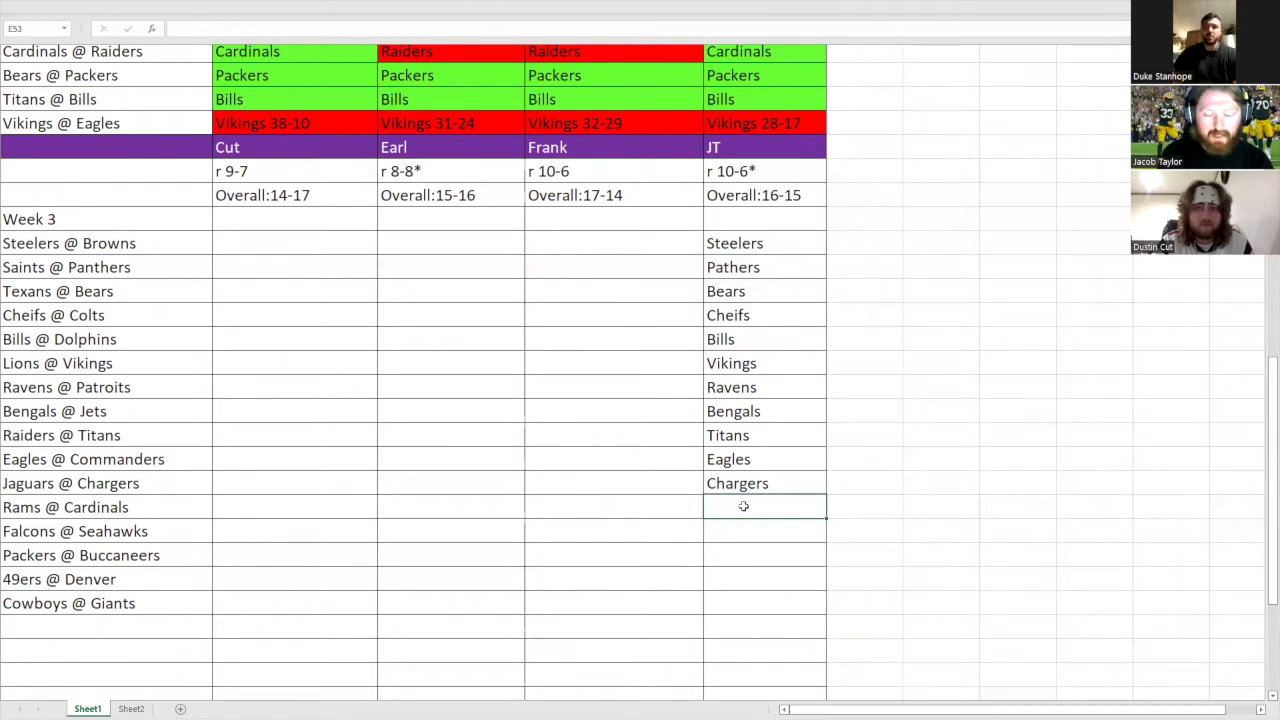
text(C)
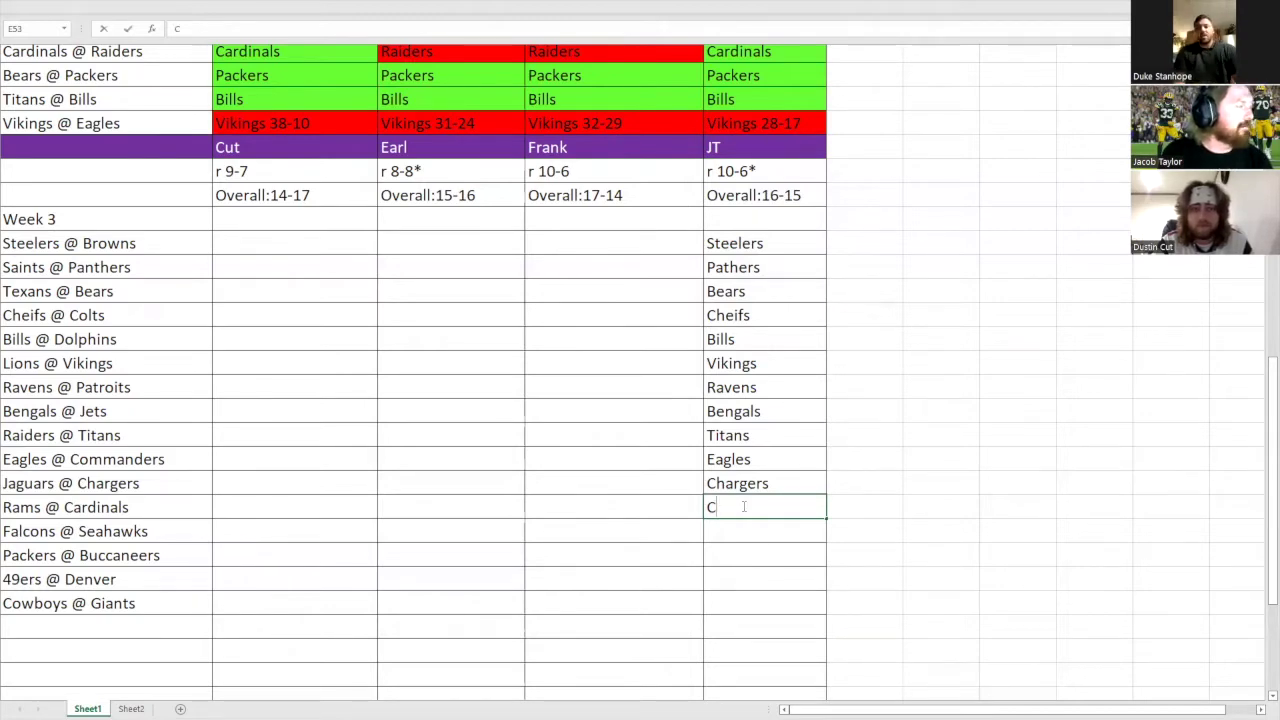
key(BackSpace)
text(Rams)
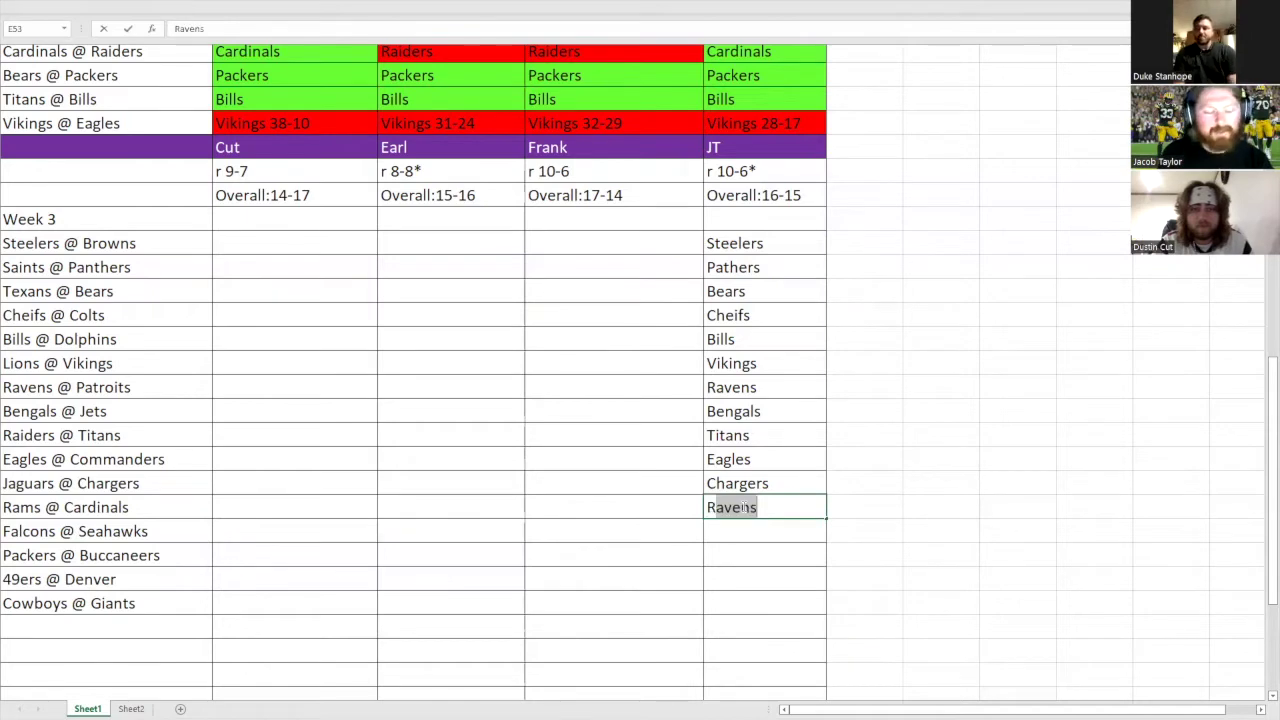
- In column E, enter Falcons for the Falcons @ Seahawks game and Packers for Packers @ Buccaneers
click(747, 525)
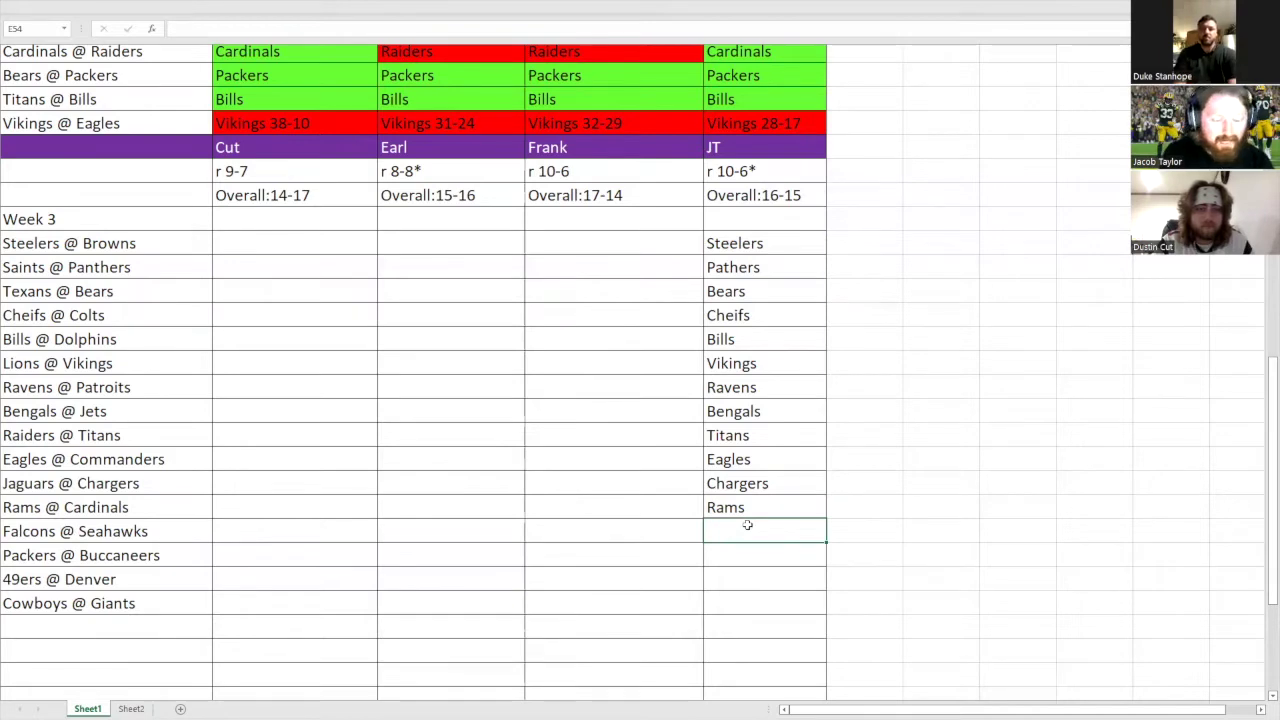
text(Falcons)
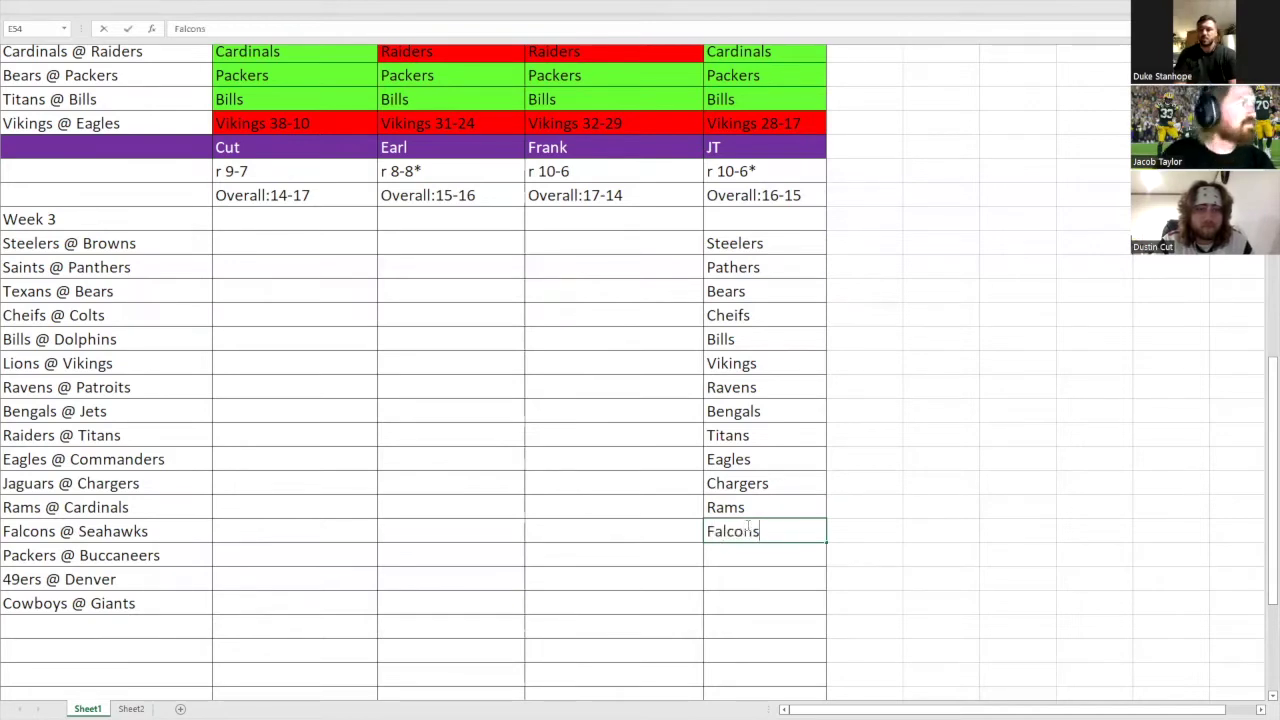
click(737, 554)
text(Pat)
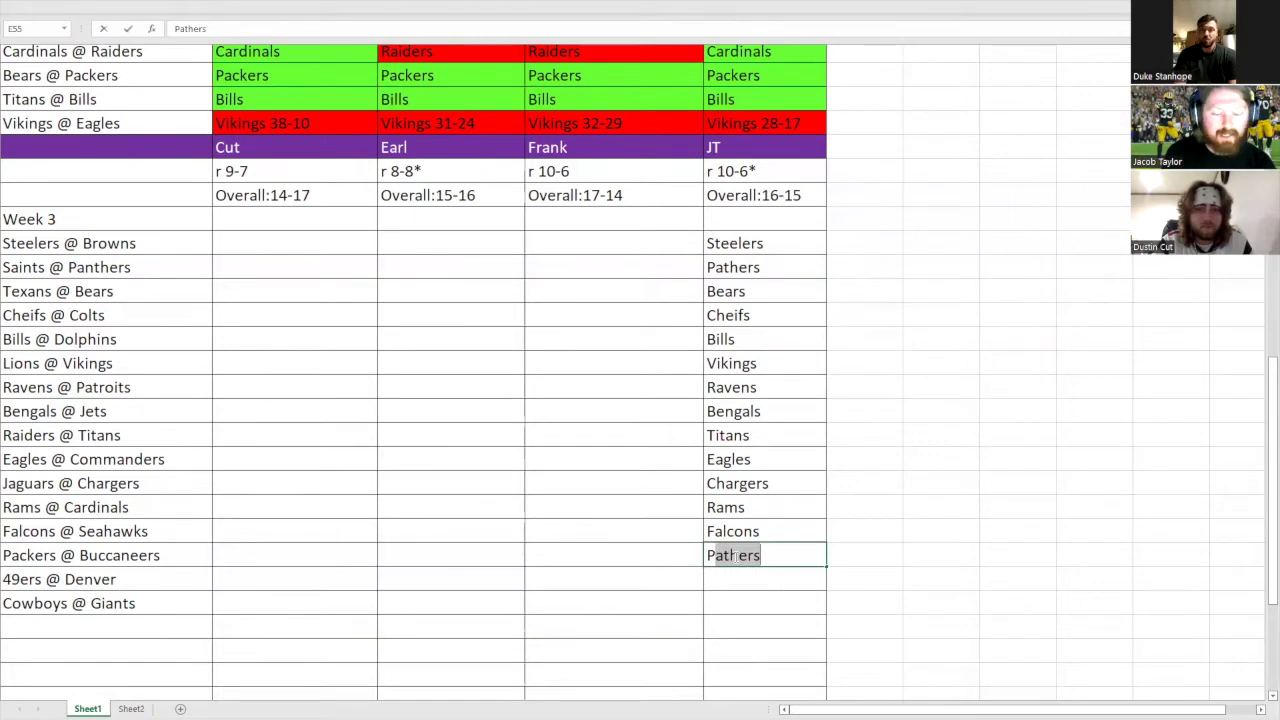
key(BackSpace)
key(BackSpace)
text(ckers)
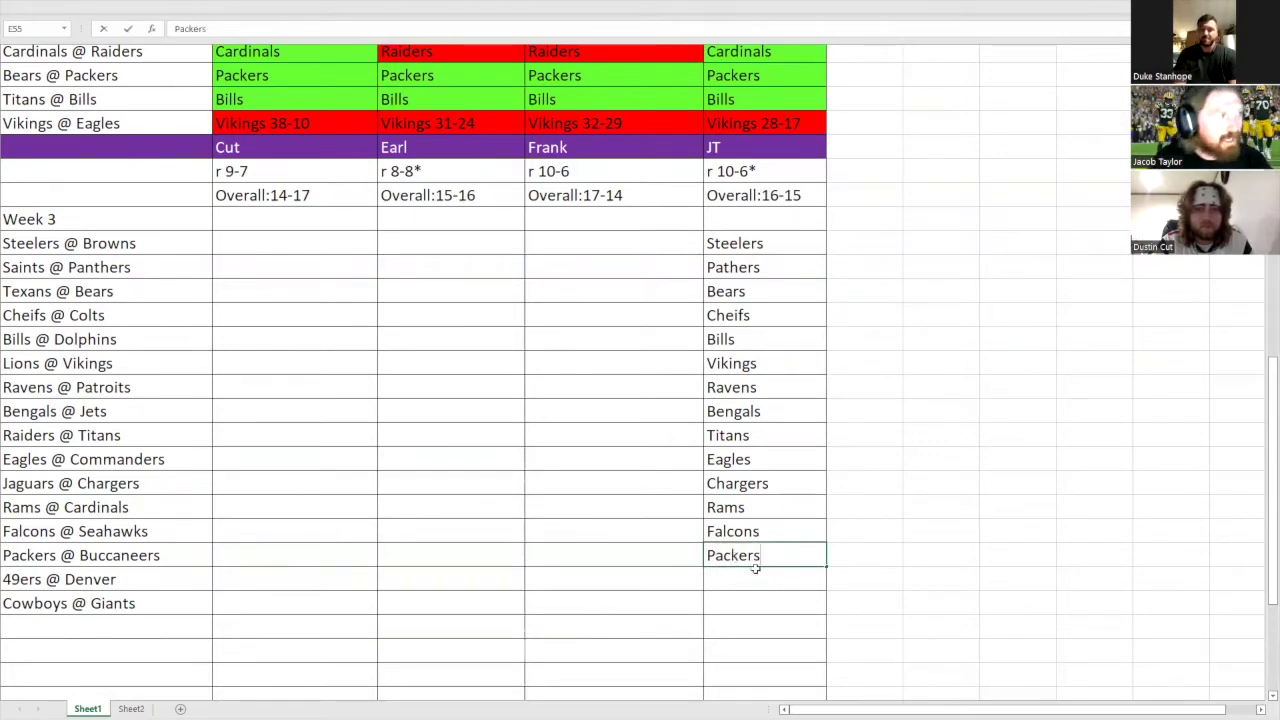
- In column E, enter 49ers for the 49ers @ Denver game and Giants 24-17 for Cowboys @ Giants
click(764, 580)
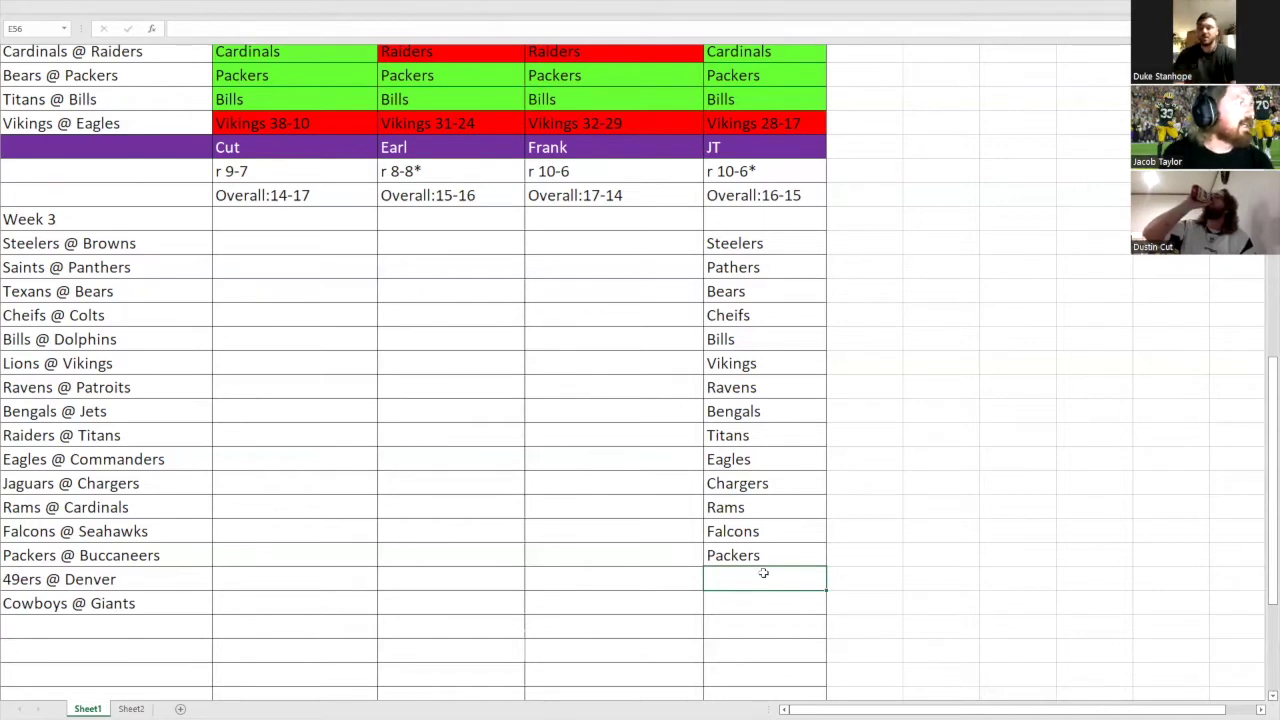
text(49ers)
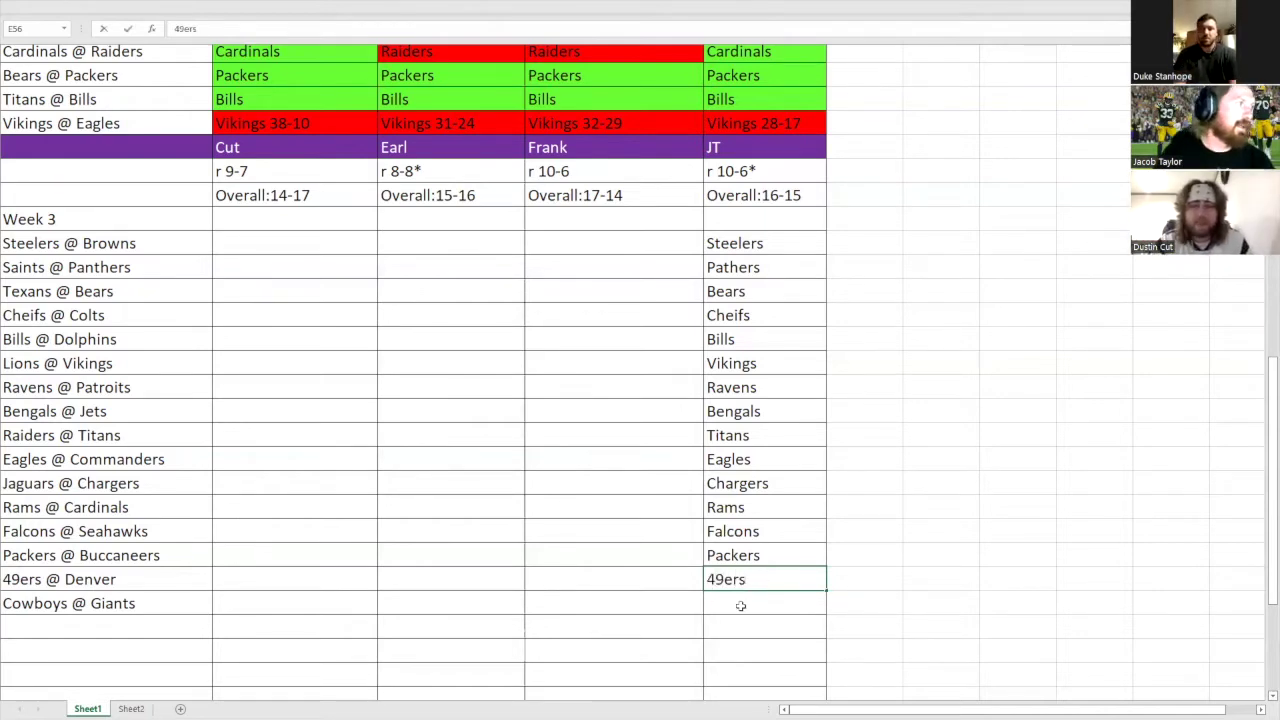
key(Return)
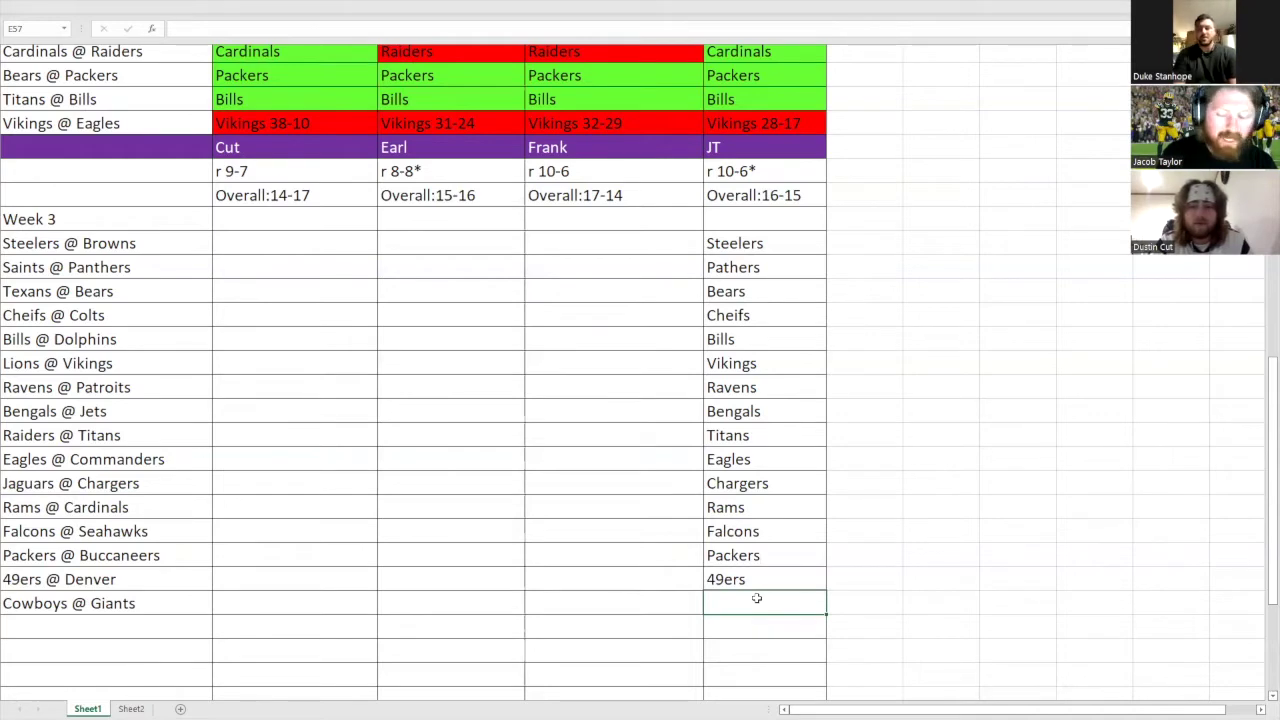
text(Gianta)
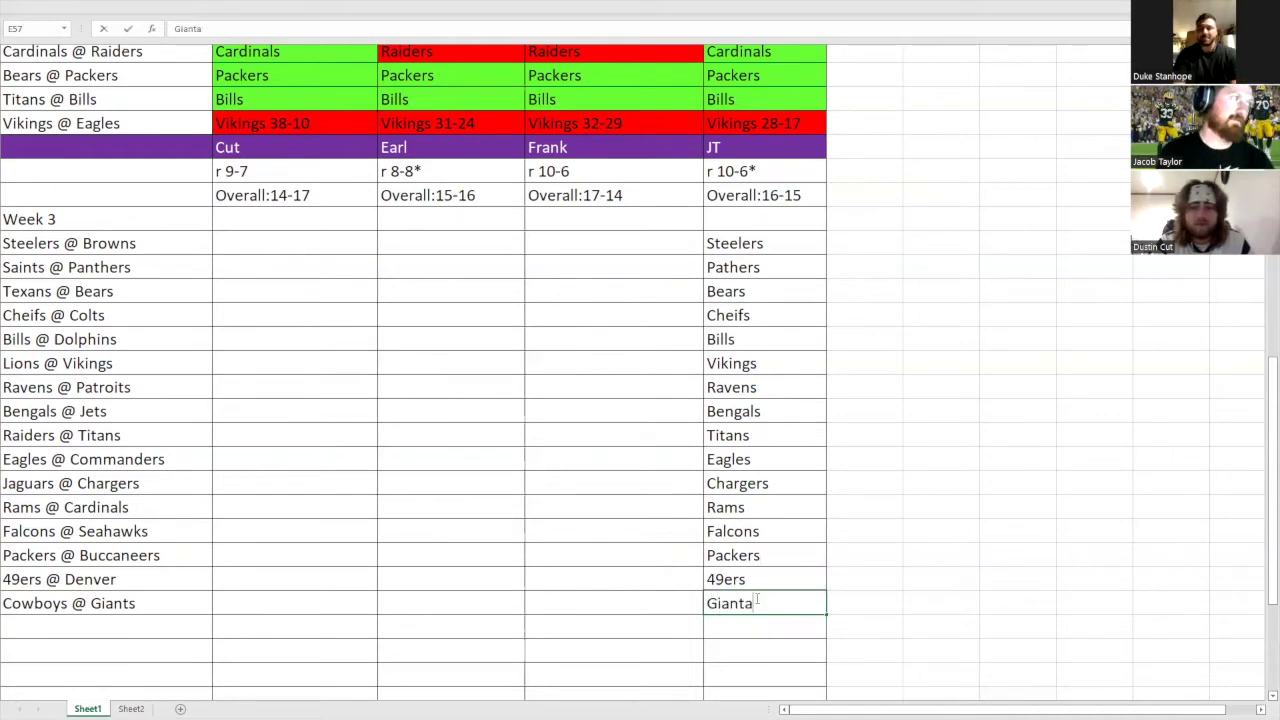
key(BackSpace)
text(s)
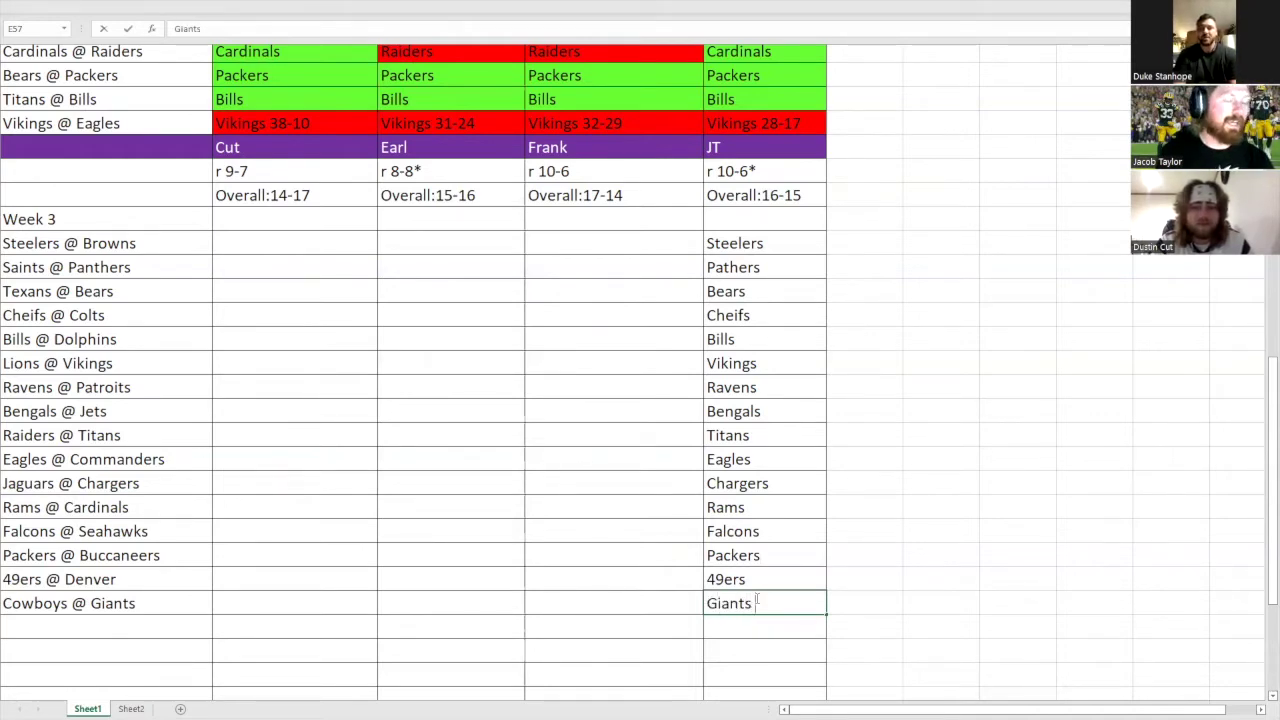
text( 24)
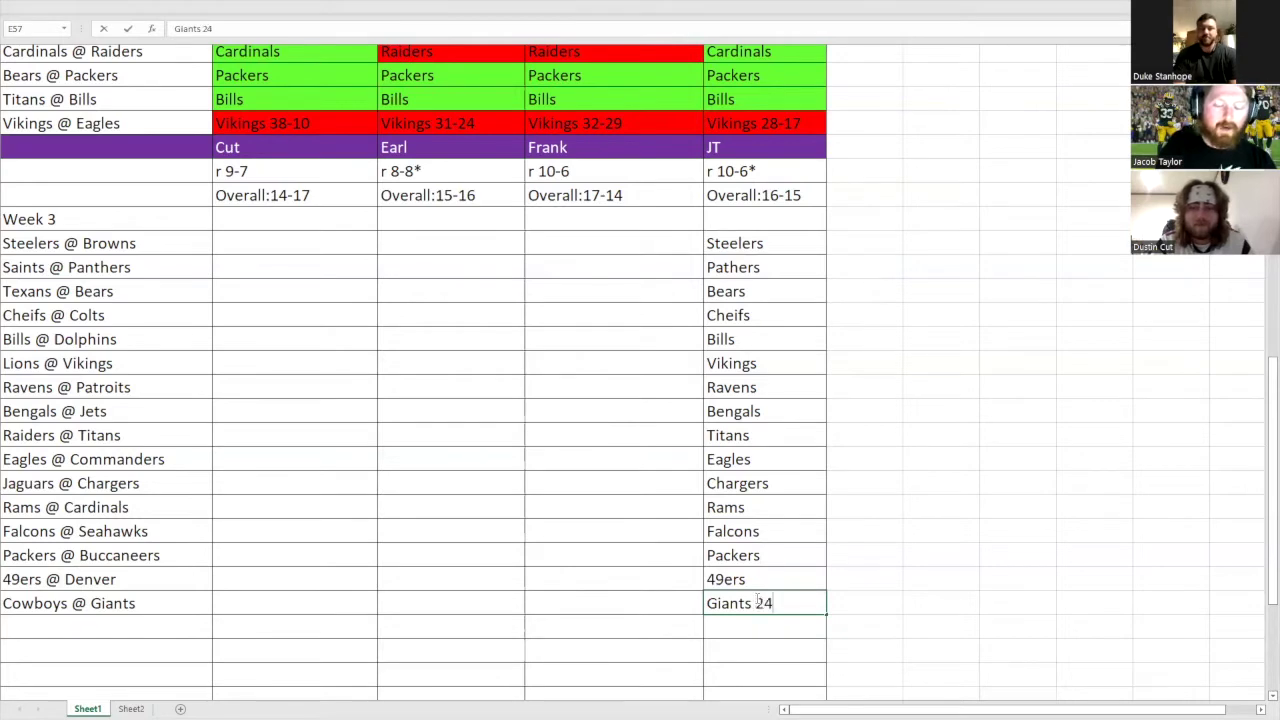
text(-17)
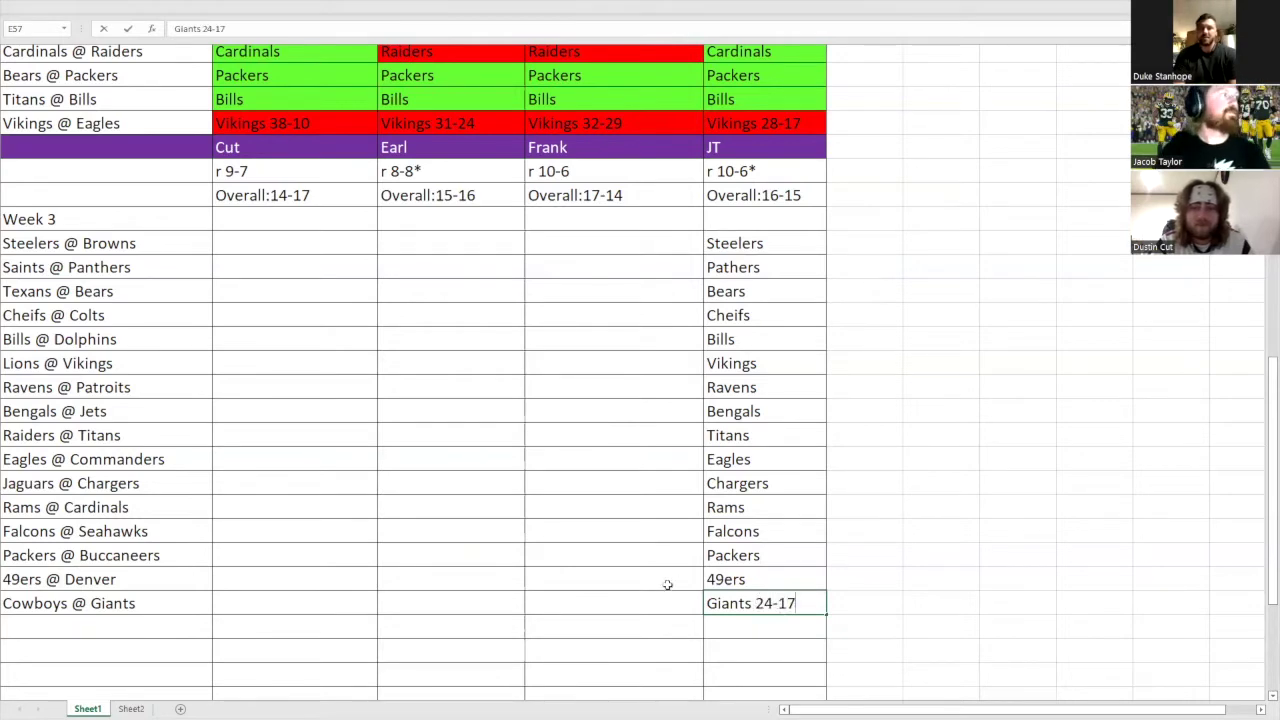
- Set the font colour of the hidden Week 3 picks in D42:D57 to Automatic black
click(675, 621)
click(661, 609)
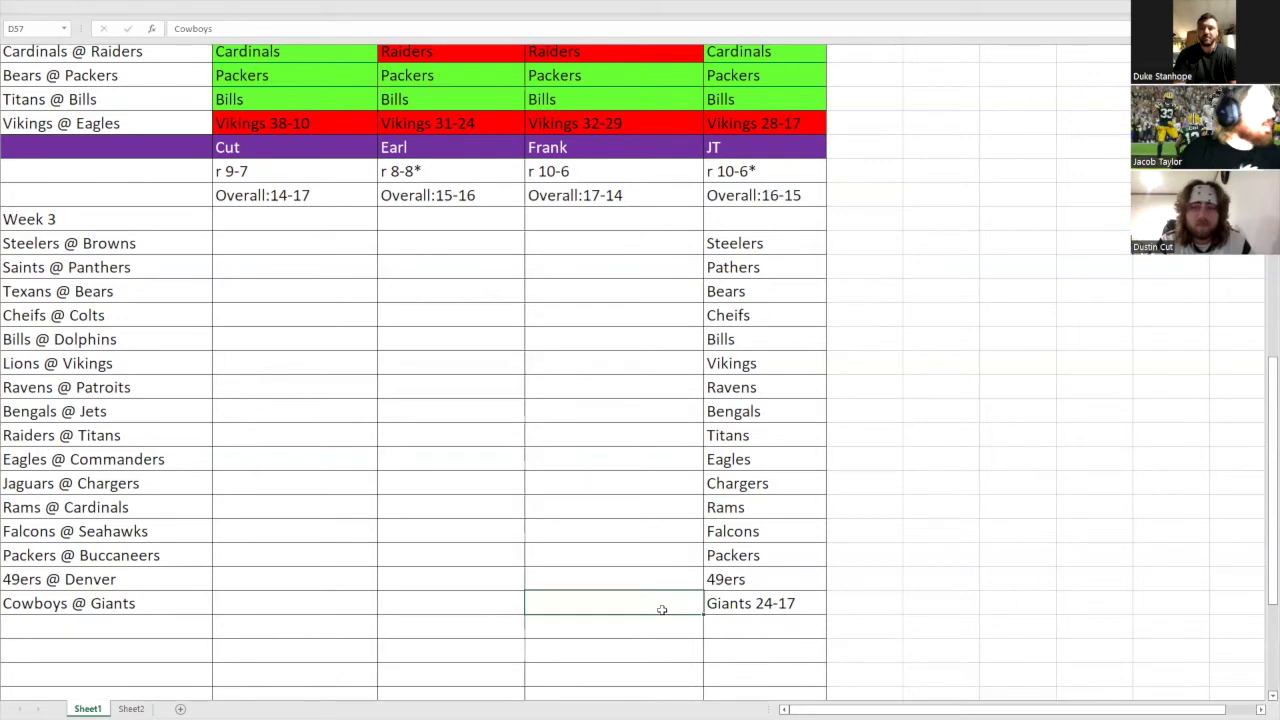
shift+click(614, 244)
right_click(614, 244)
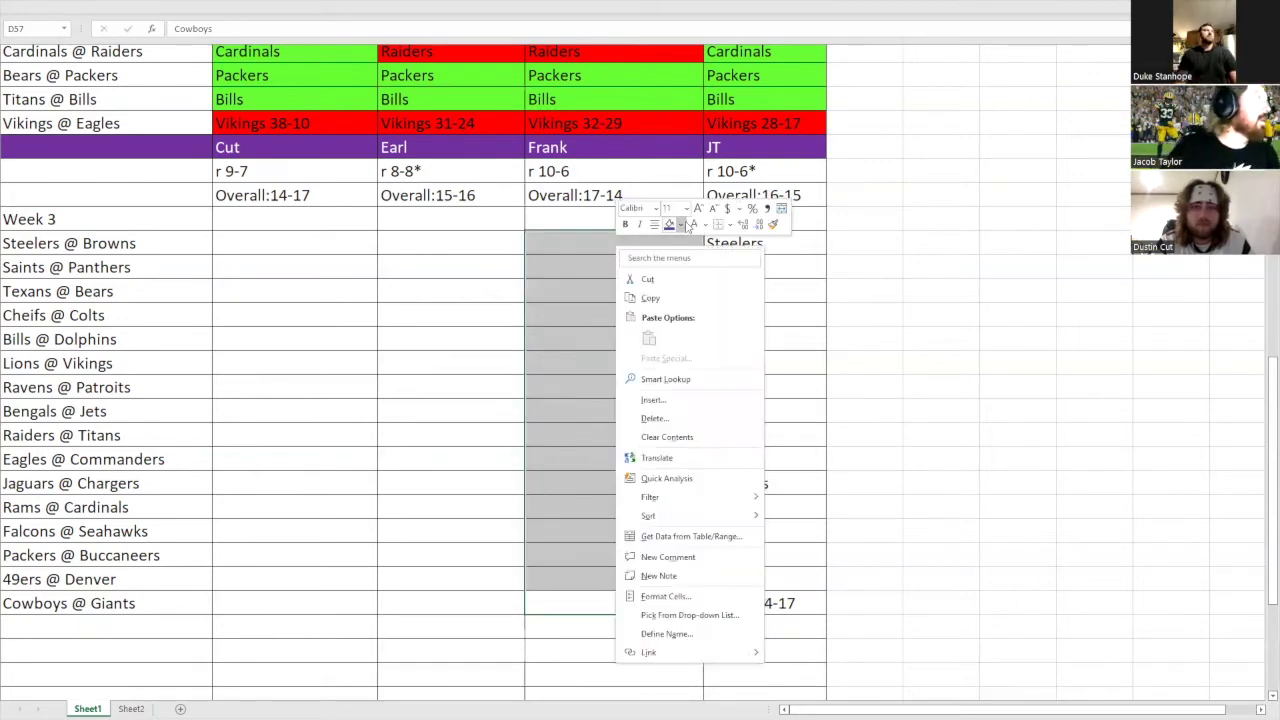
click(681, 228)
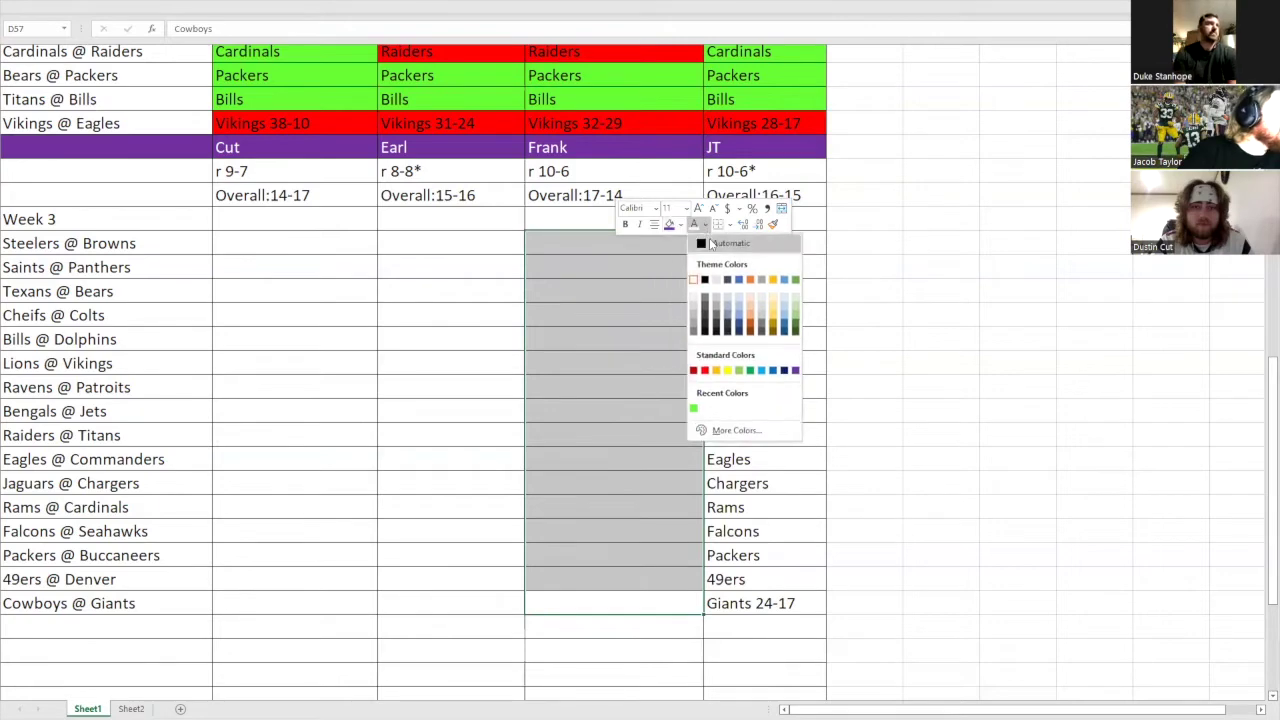
click(706, 244)
click(660, 270)
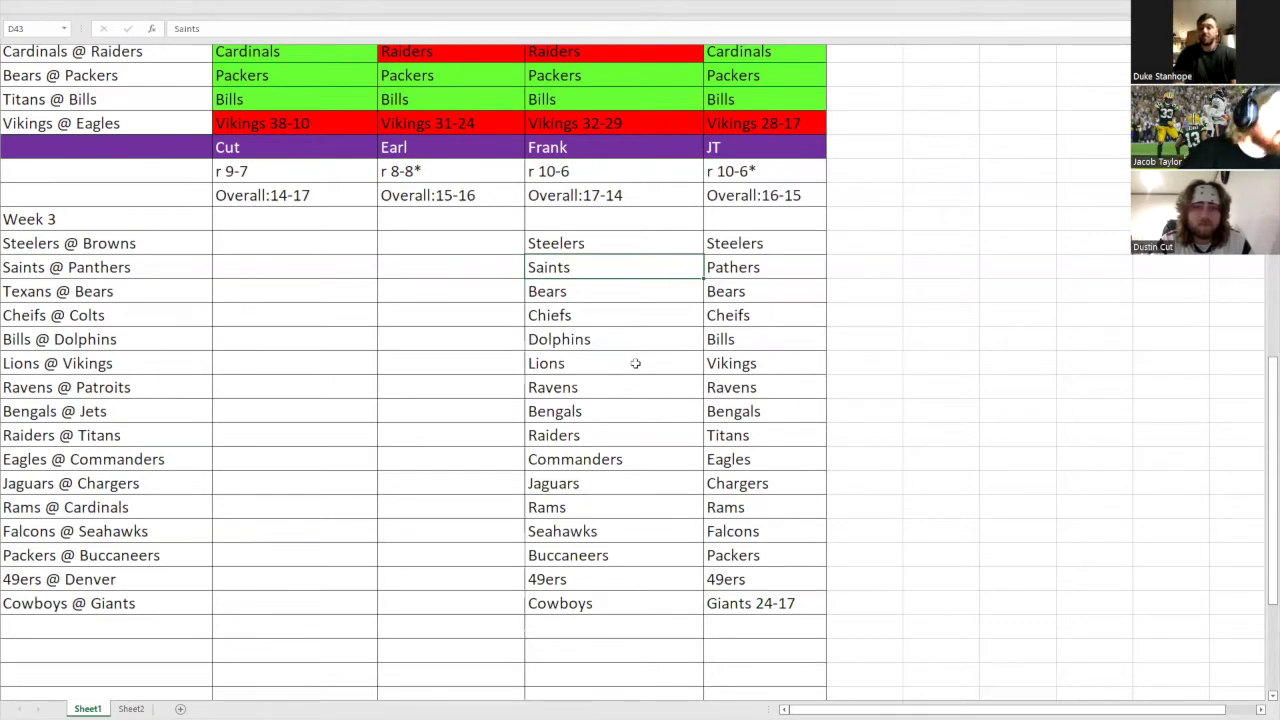
- Add the score prediction 21-14 after Cowboys in cell D57 for the Cowboys @ Giants game
click(652, 608)
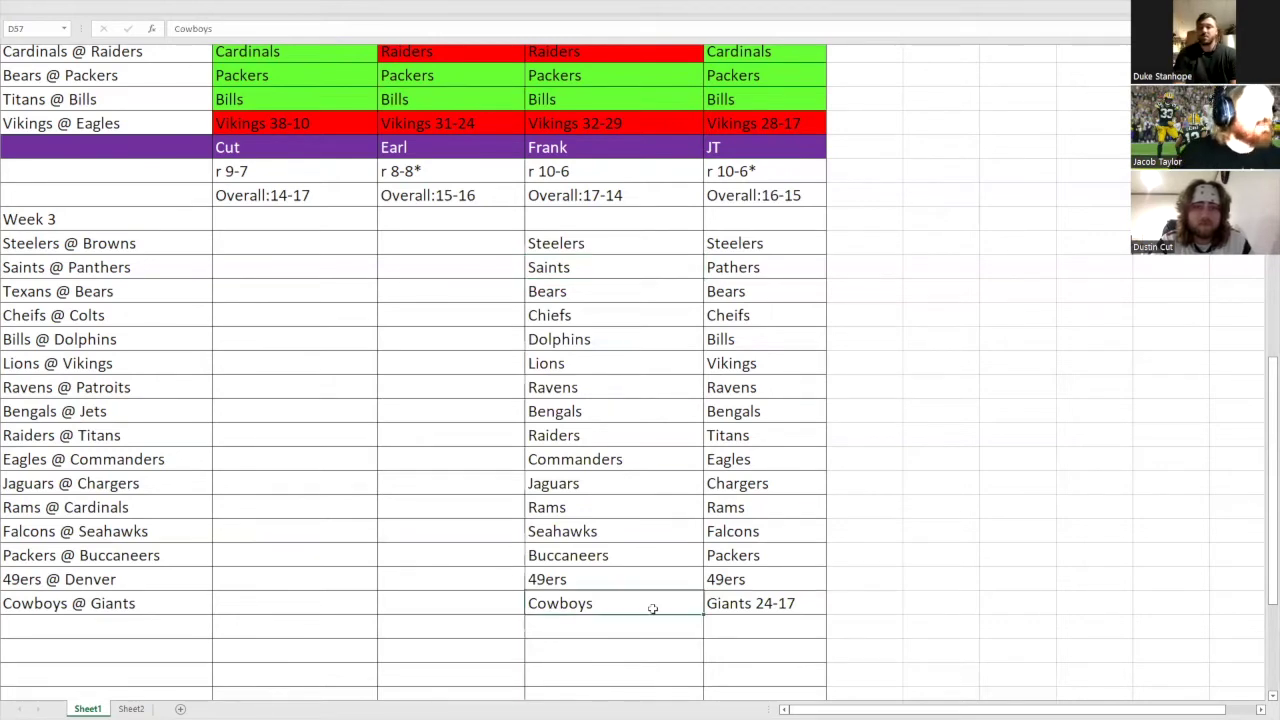
double_click(652, 608)
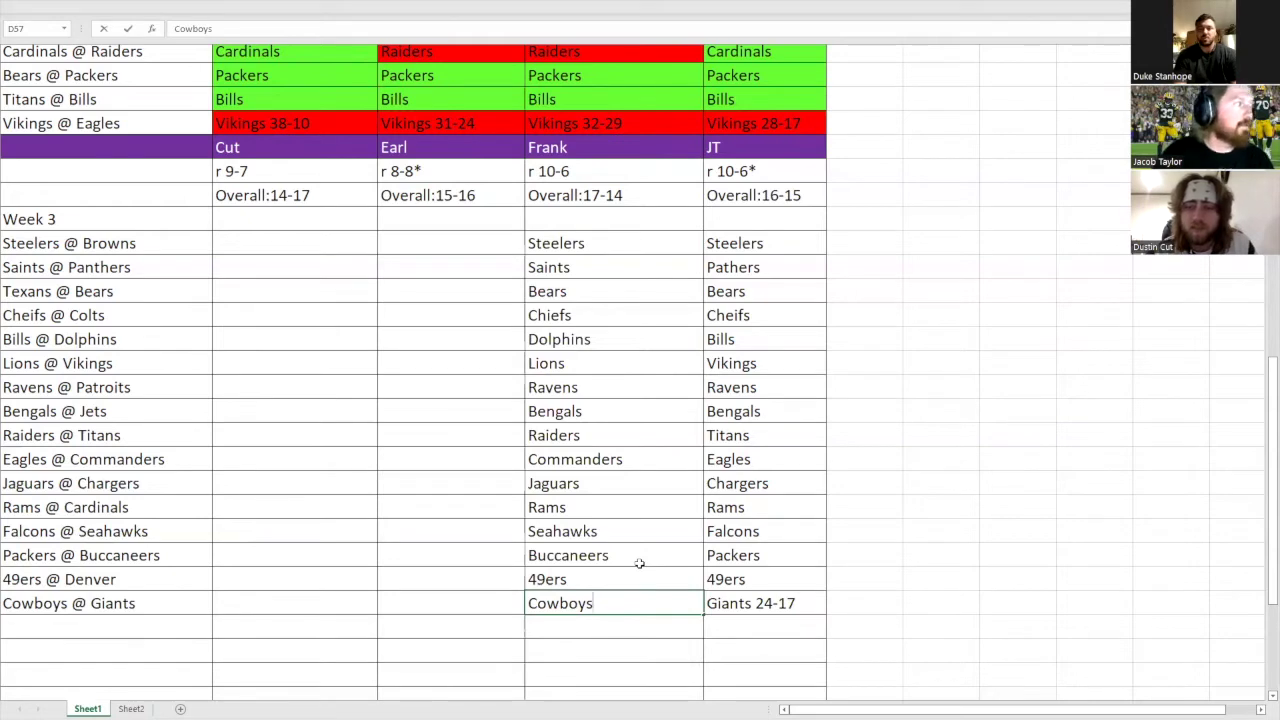
text(5)
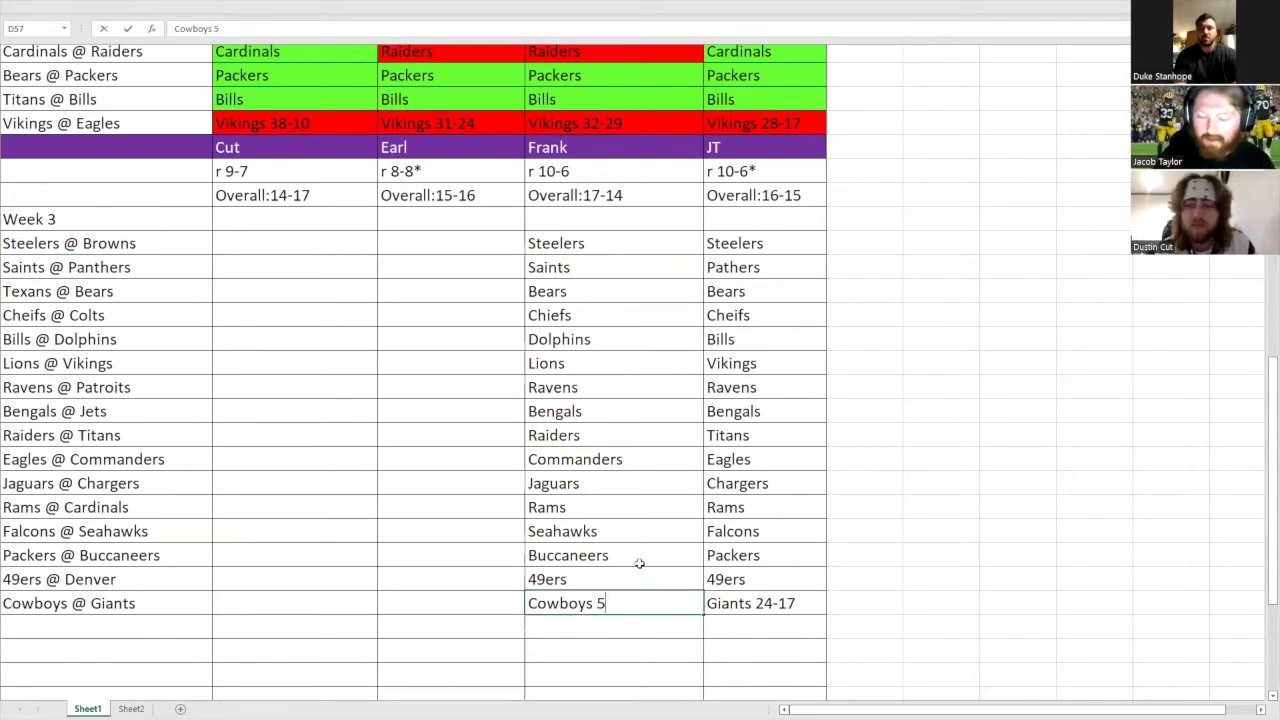
text(1-14)
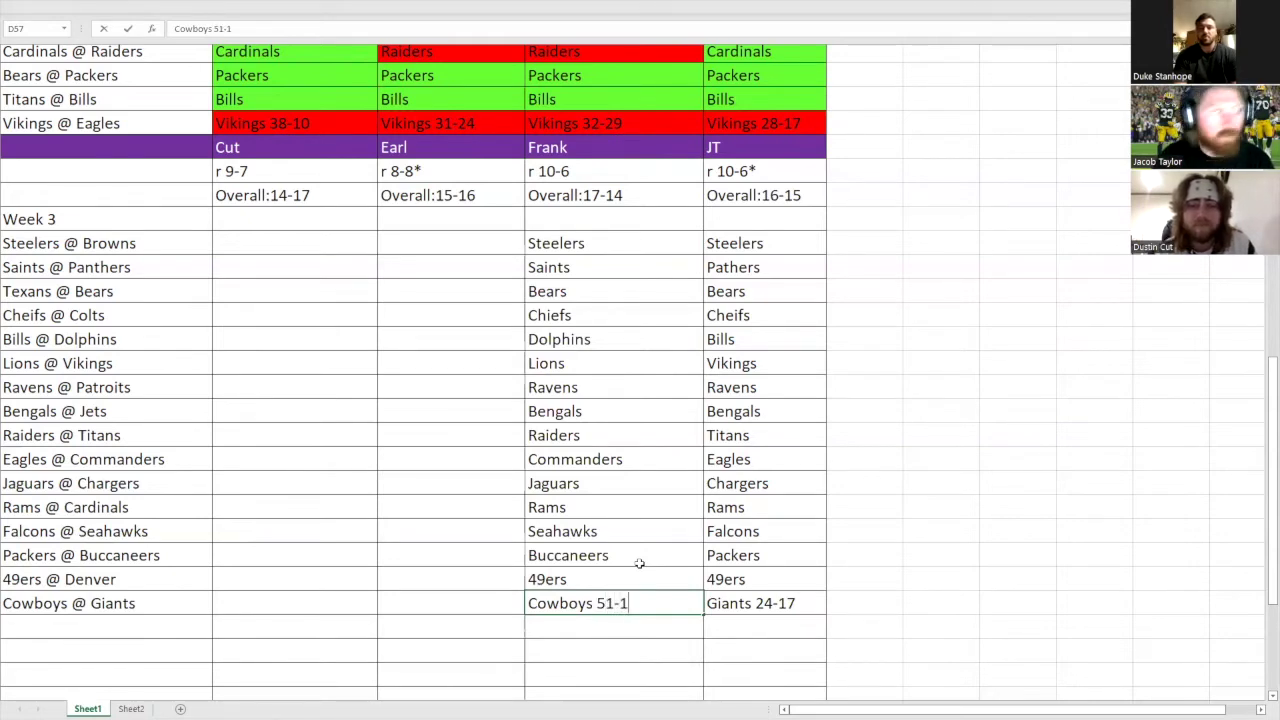
key(BackSpace)
key(BackSpace)
key(BackSpace)
key(BackSpace)
key(BackSpace)
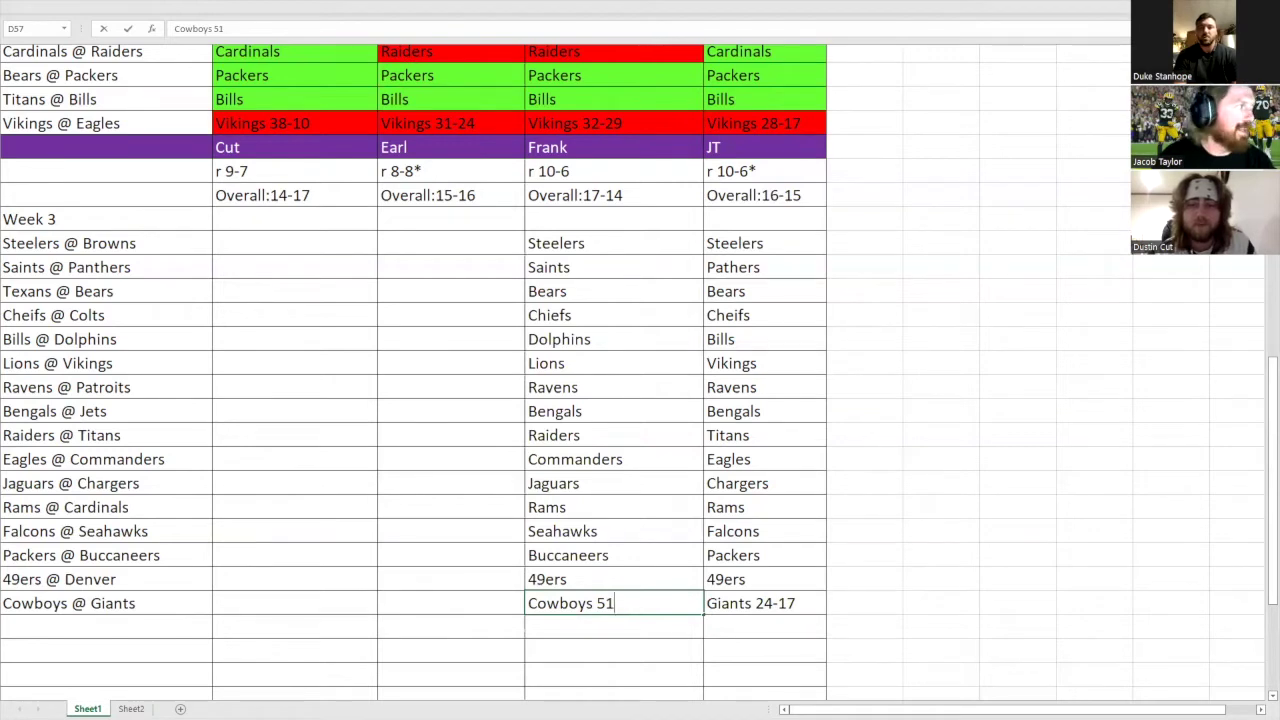
text(21-14)
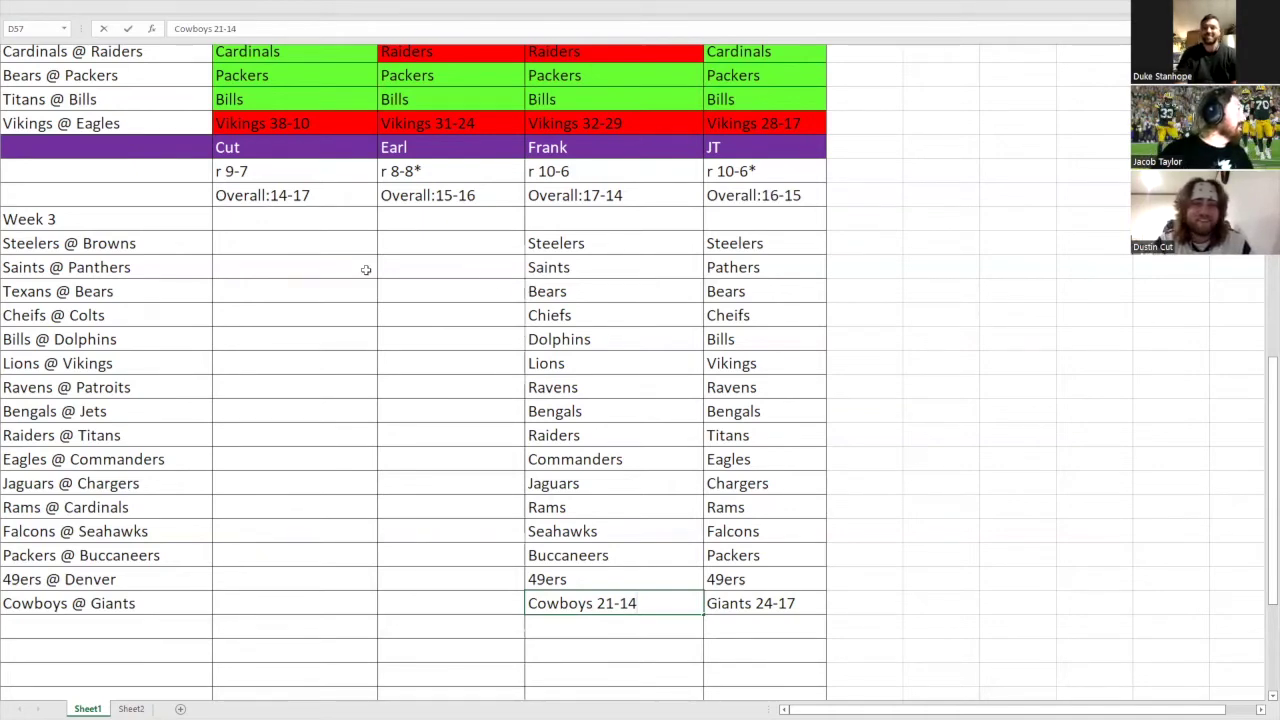
- Enter Steelers in cell C42 as the pick for the Steelers @ Browns game
click(409, 254)
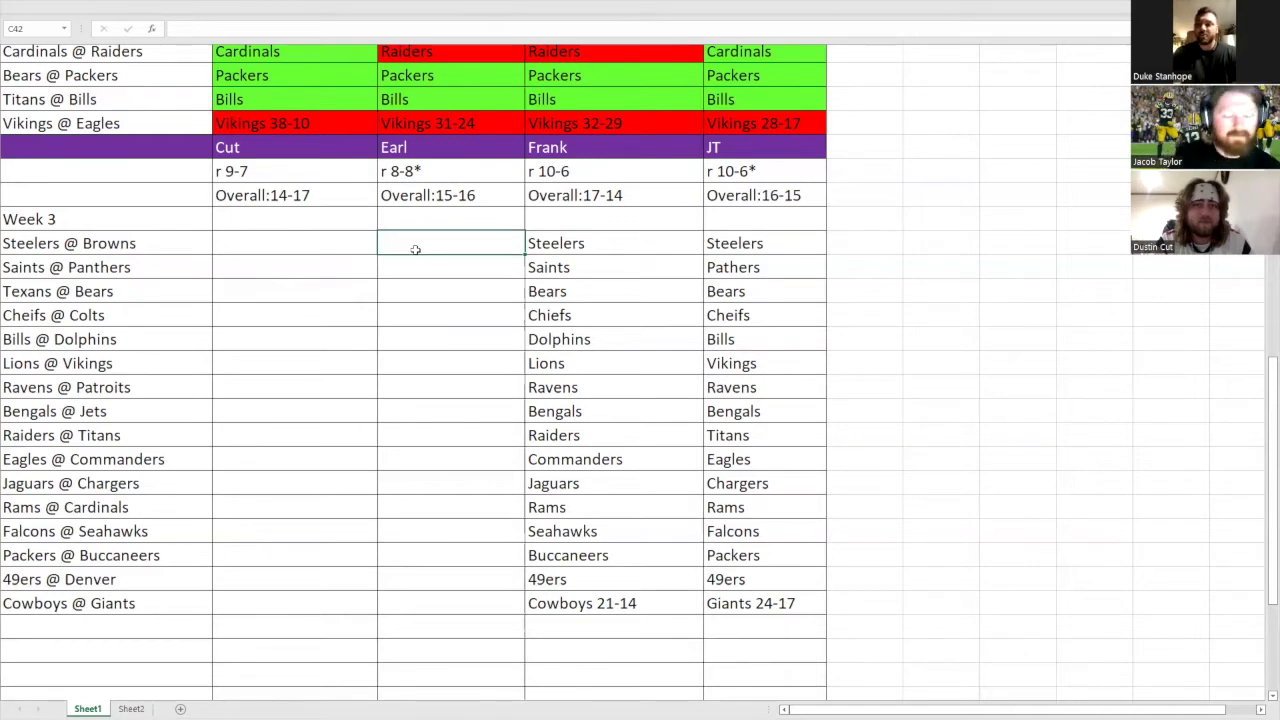
text(Steelers)
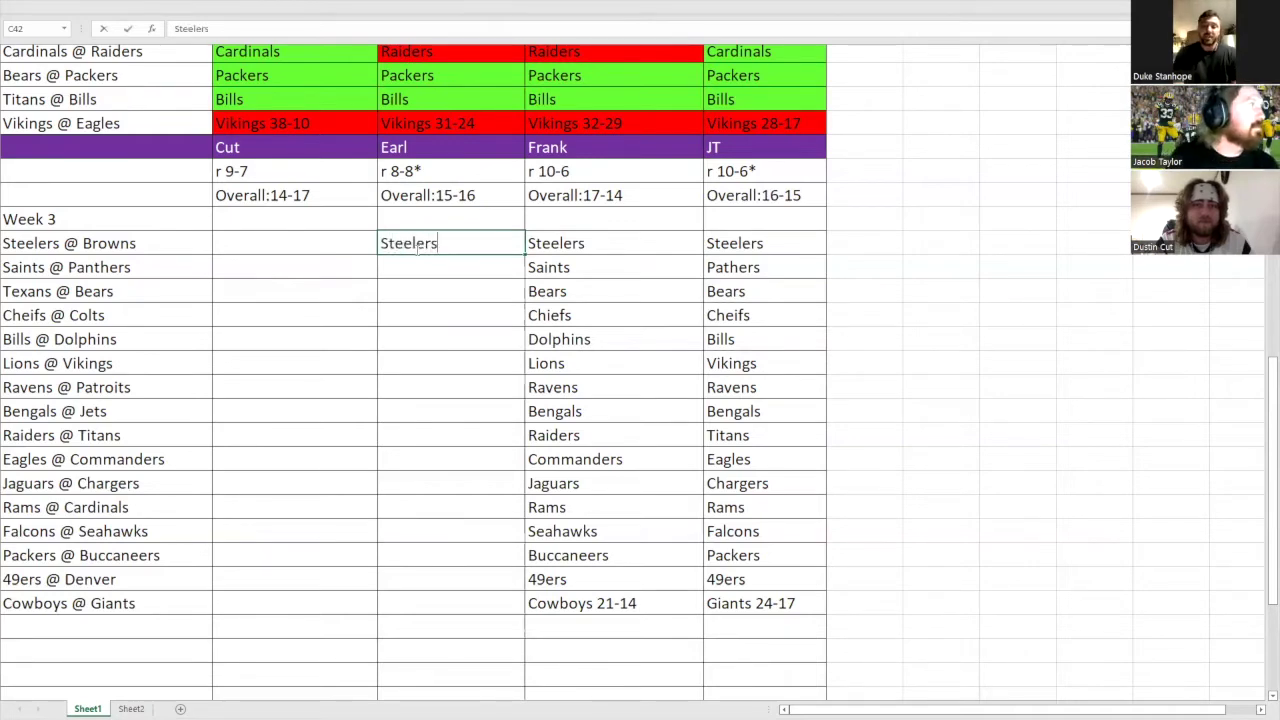
click(419, 262)
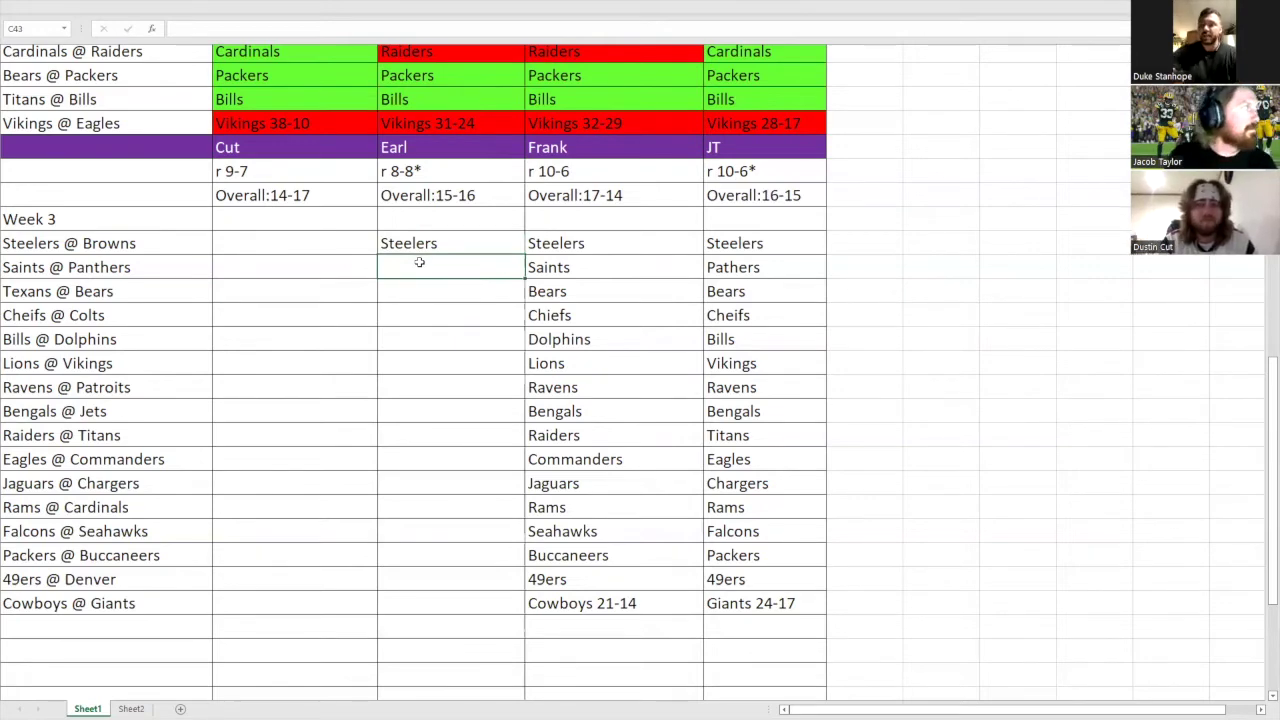
text(Bear)
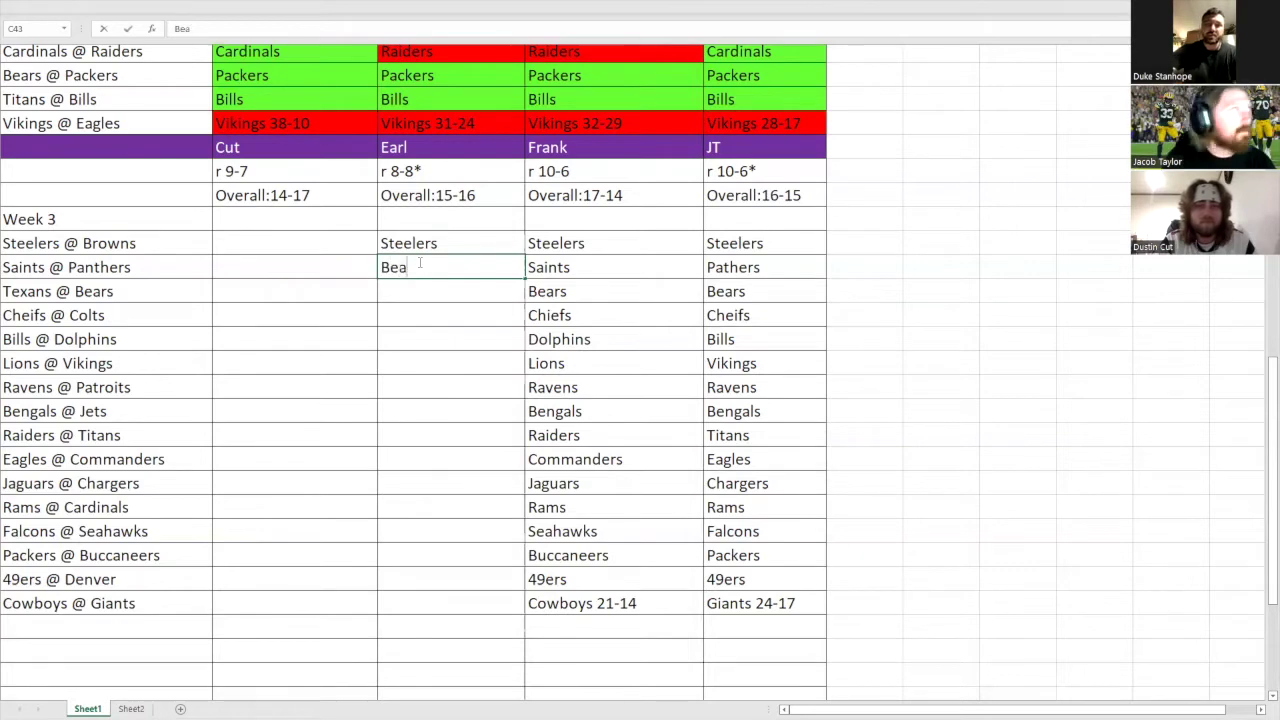
key(BackSpace)
key(BackSpace)
key(BackSpace)
key(BackSpace)
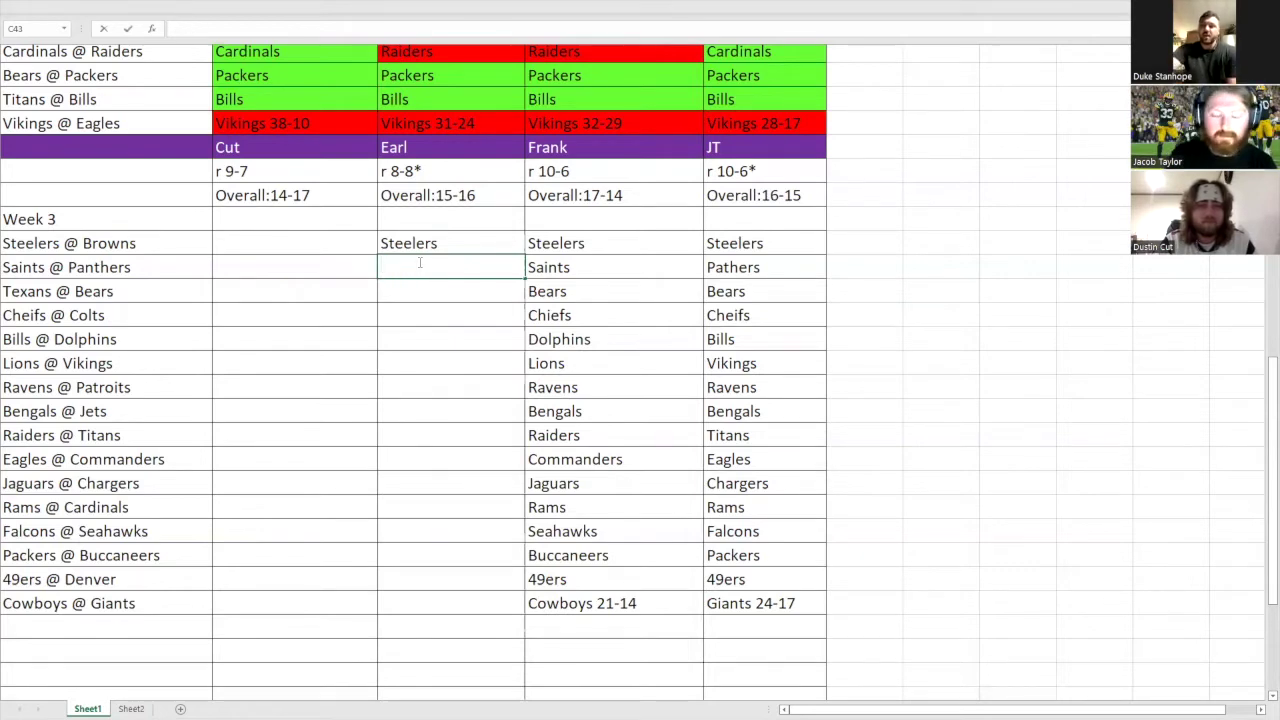
- In column C, enter Bears for the Texans @ Bears game and Chiefs for Cheifs @ Colts, leaving C43 blank
key(Return)
text(Bears)
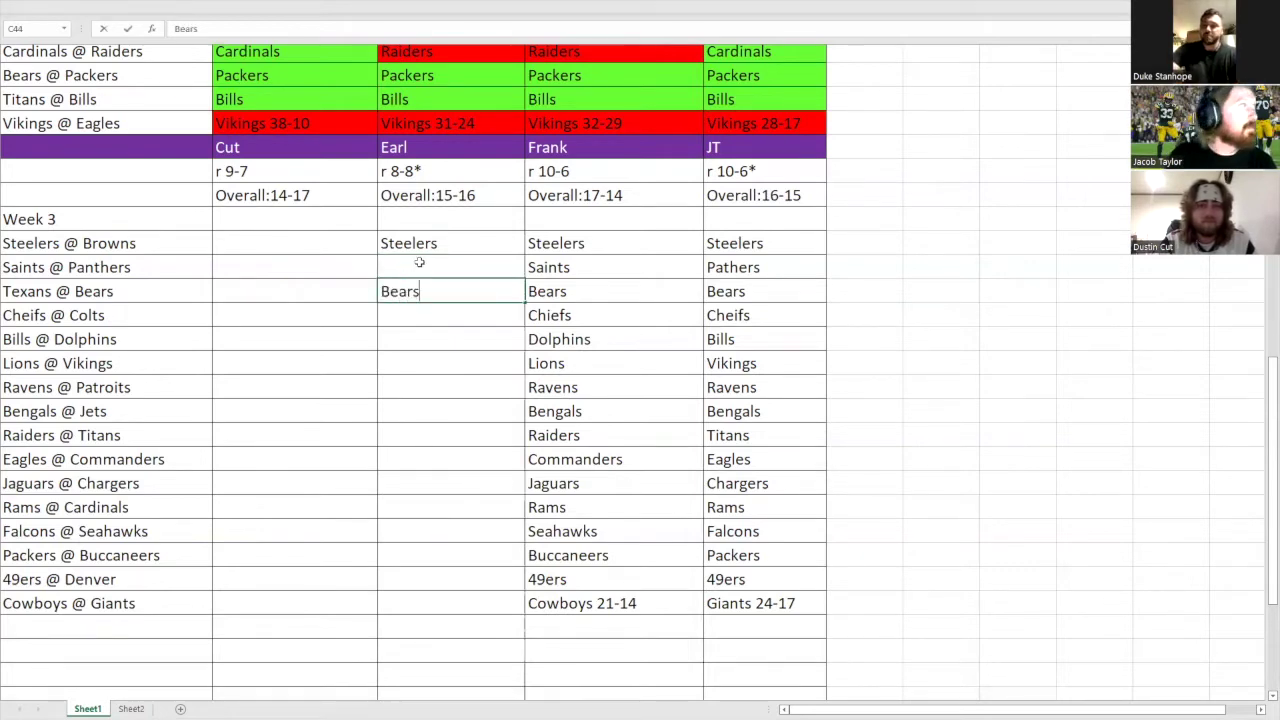
key(Return)
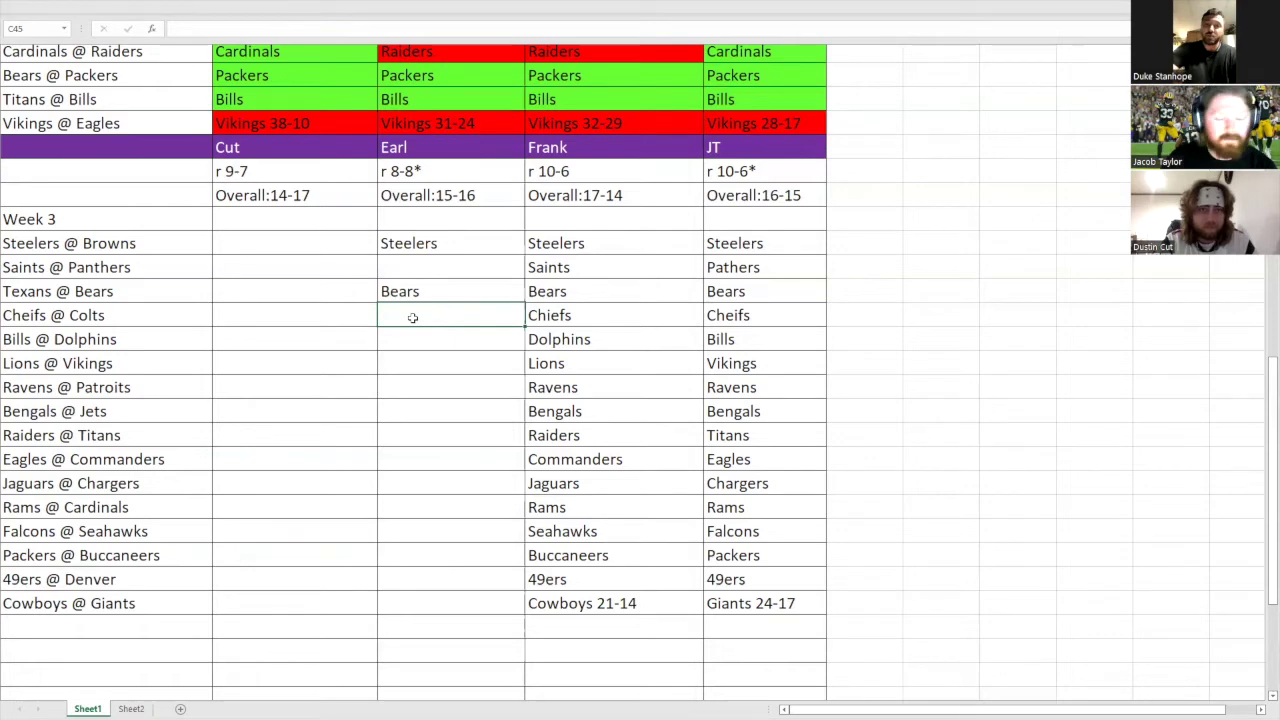
text(Chiefs)
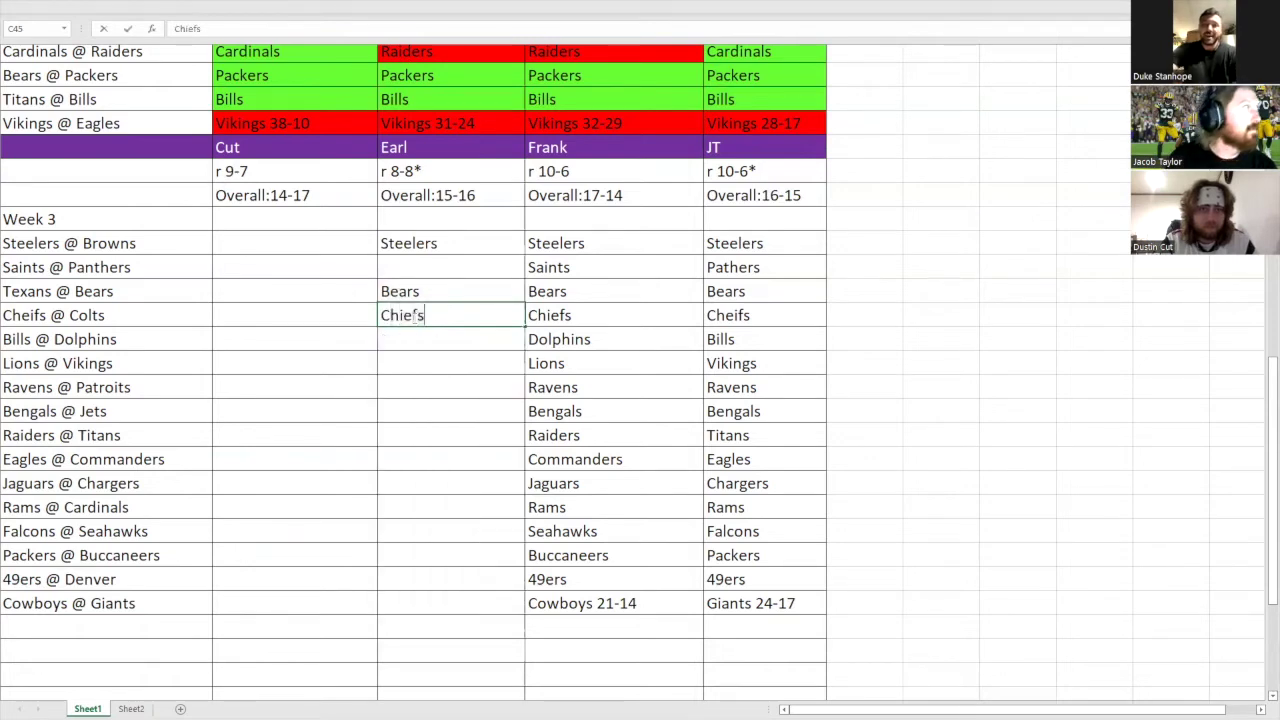
key(Return)
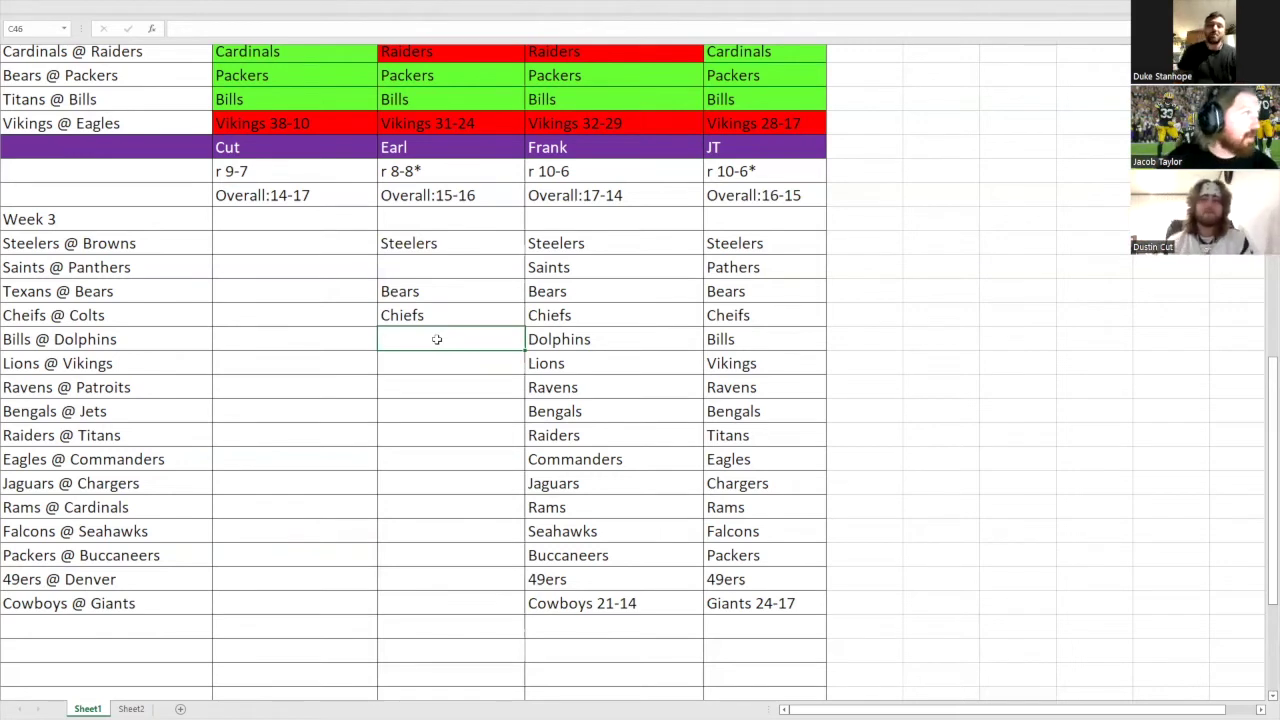
- In column C, enter Dolphins for the Bills @ Dolphins game and Lions for Lions @ Vikings
text(Dolphion)
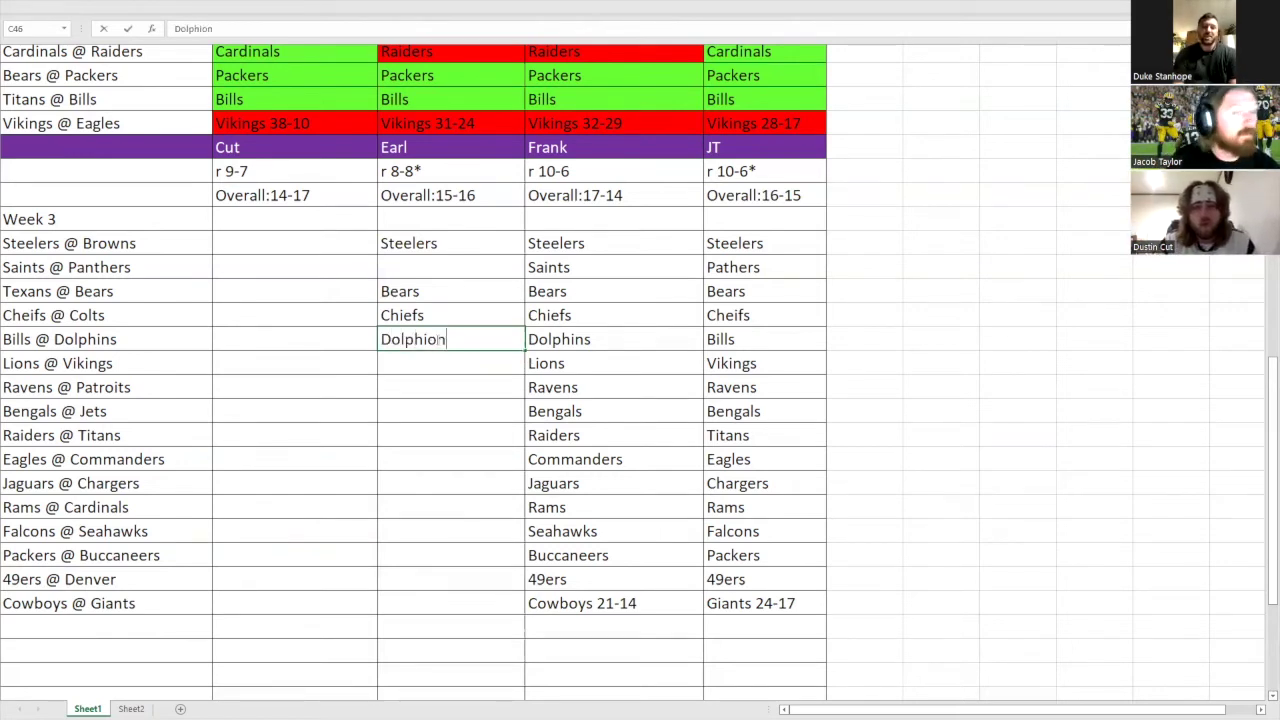
key(BackSpace)
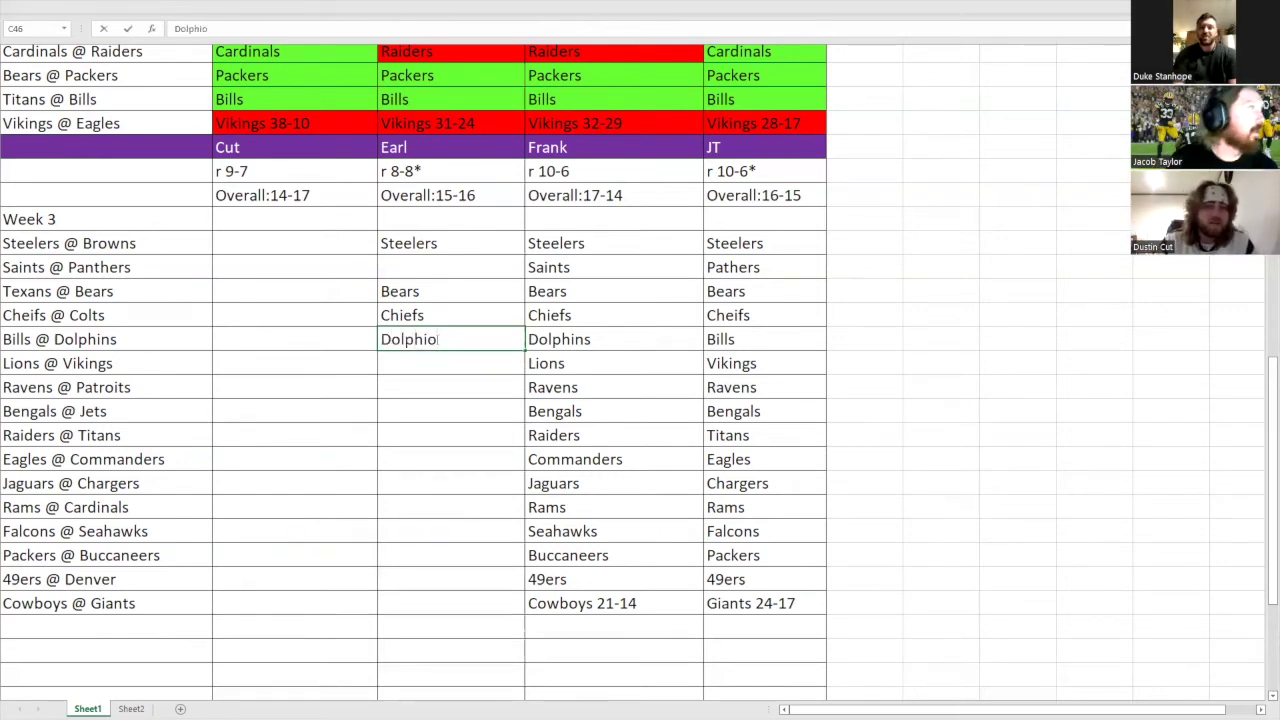
key(BackSpace)
text(ns)
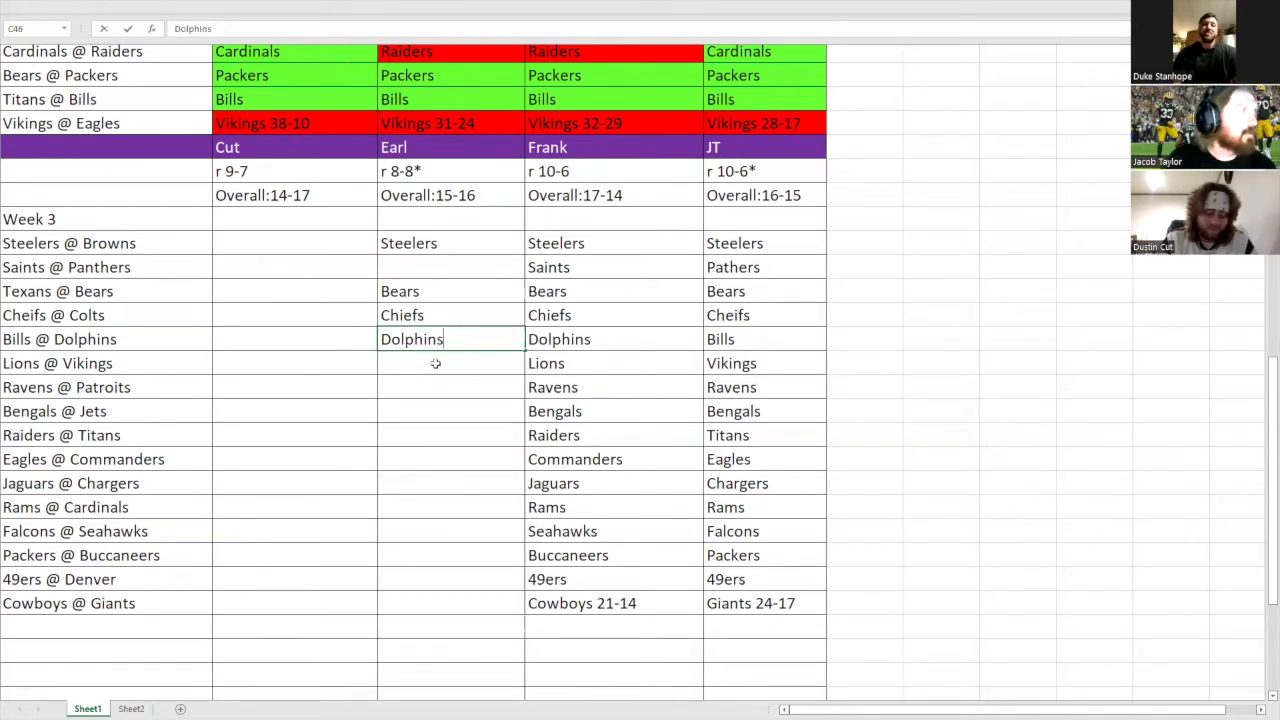
click(435, 363)
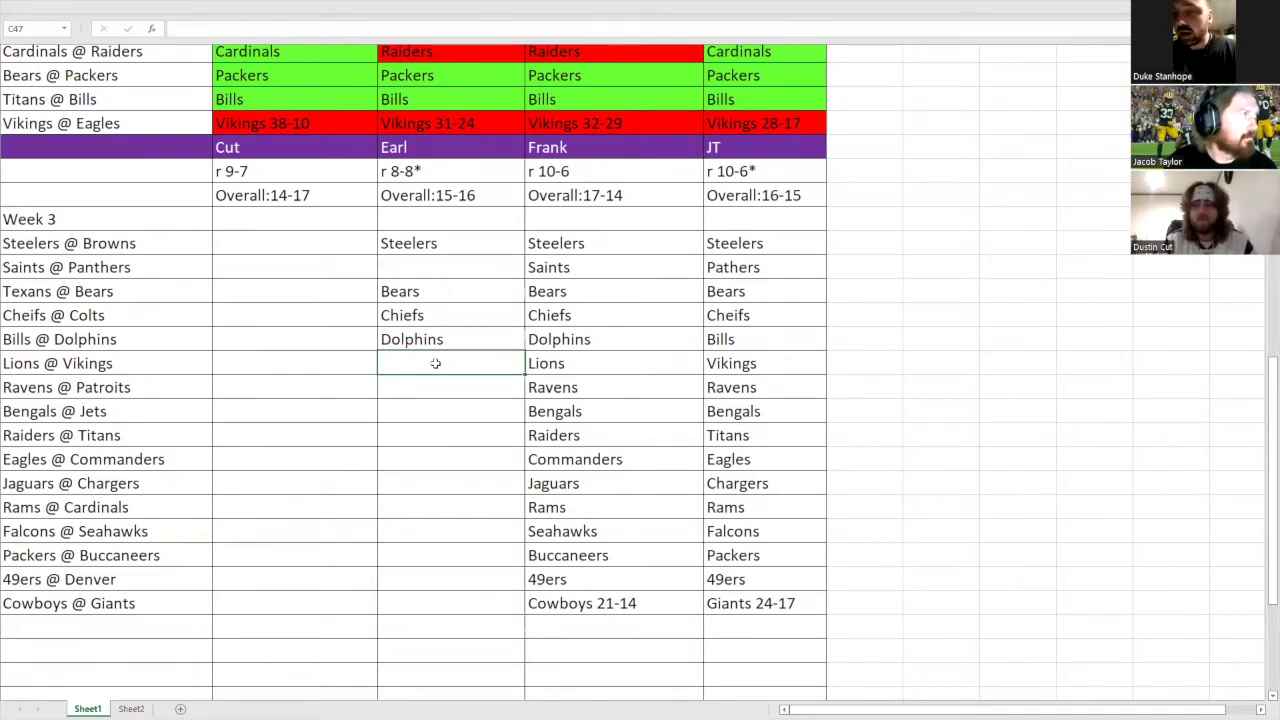
text(Lions)
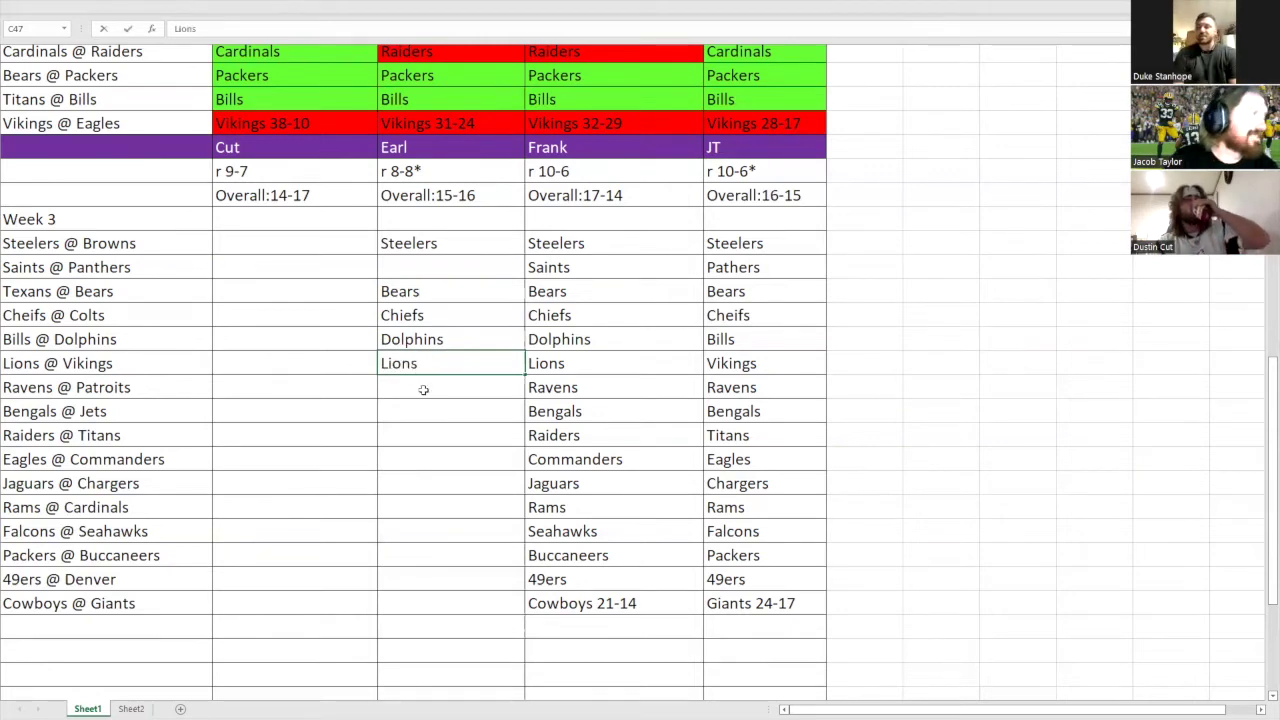
key(Return)
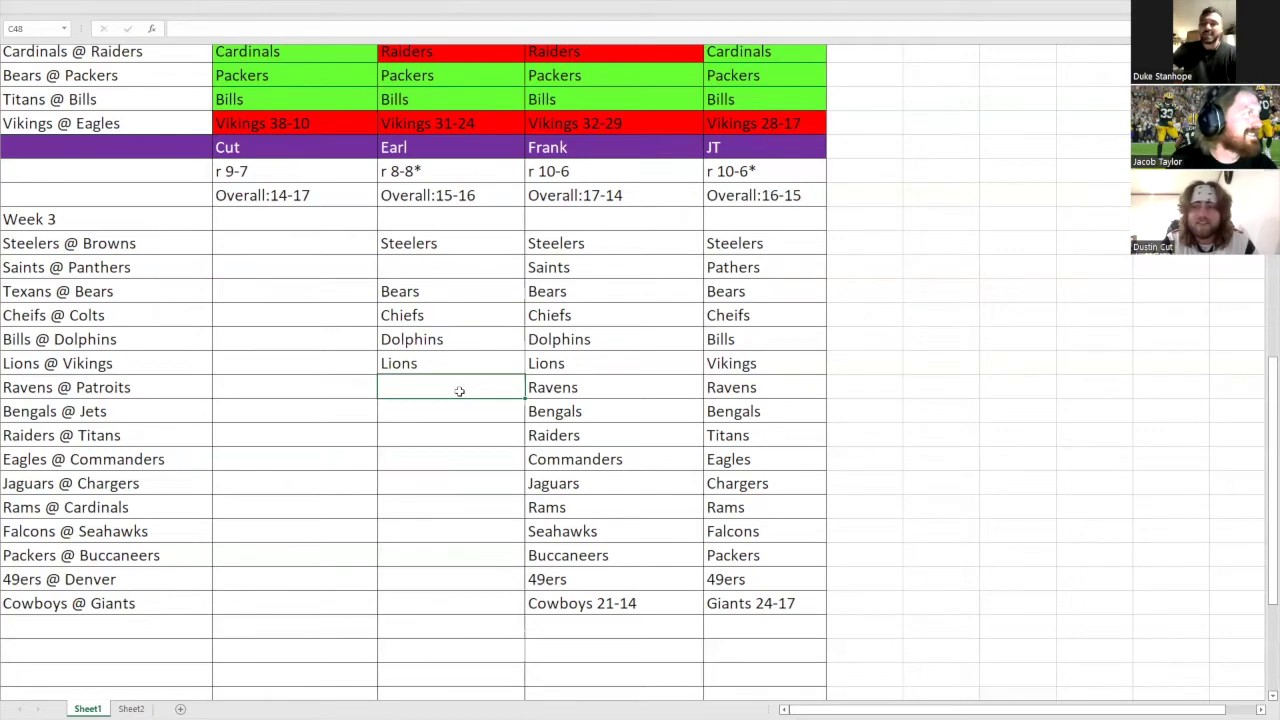
- In column C, enter Ravens for the Ravens @ Patroits game and Bengals for Bengals @ Jets
text(Ravens)
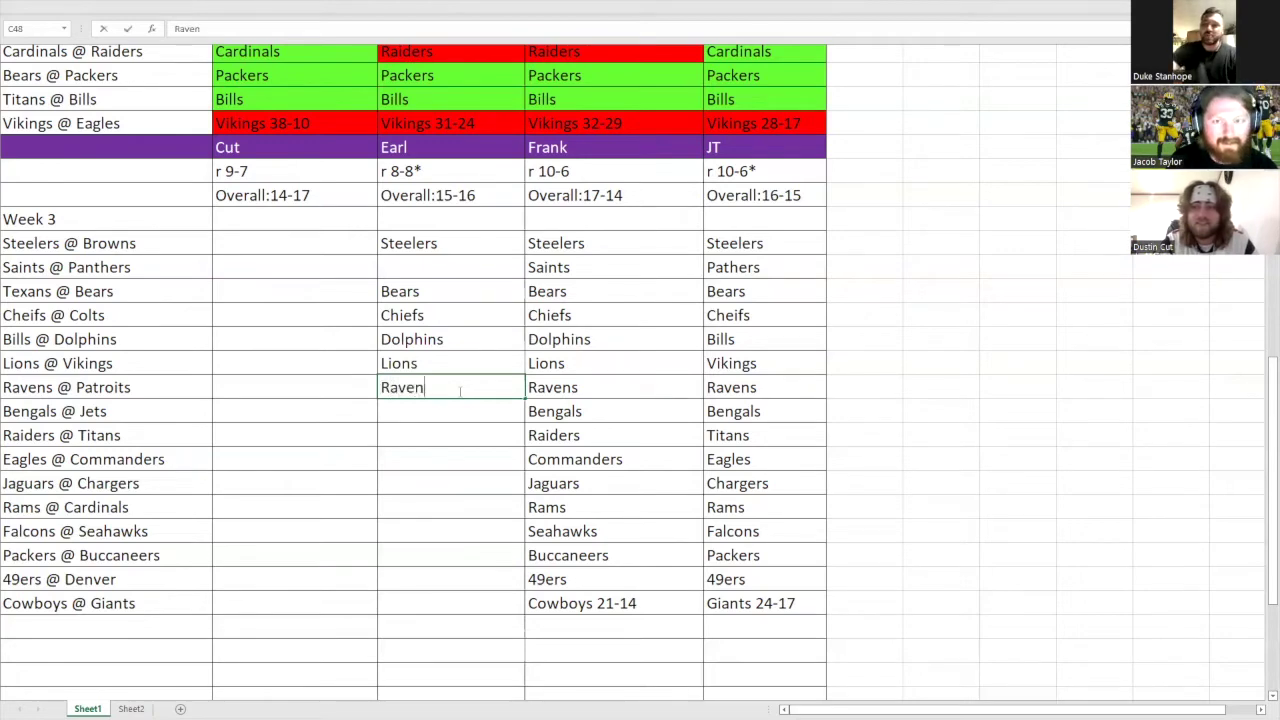
click(460, 411)
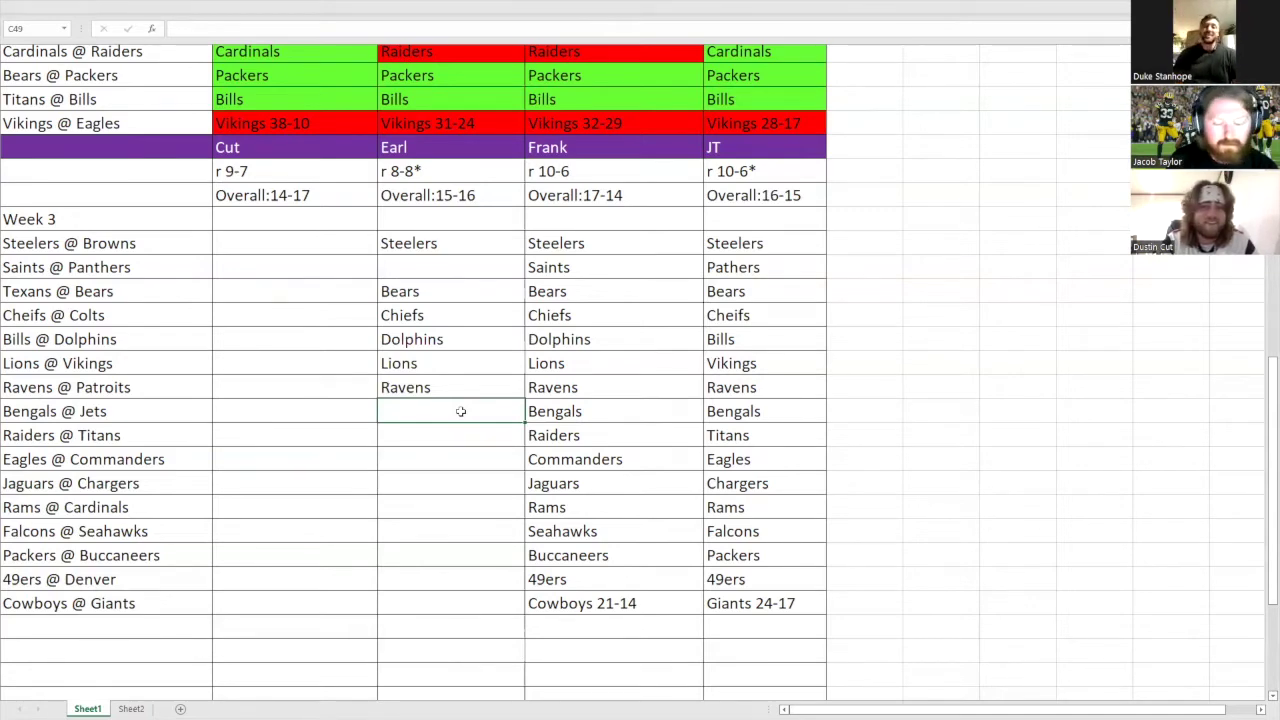
text(Bengals)
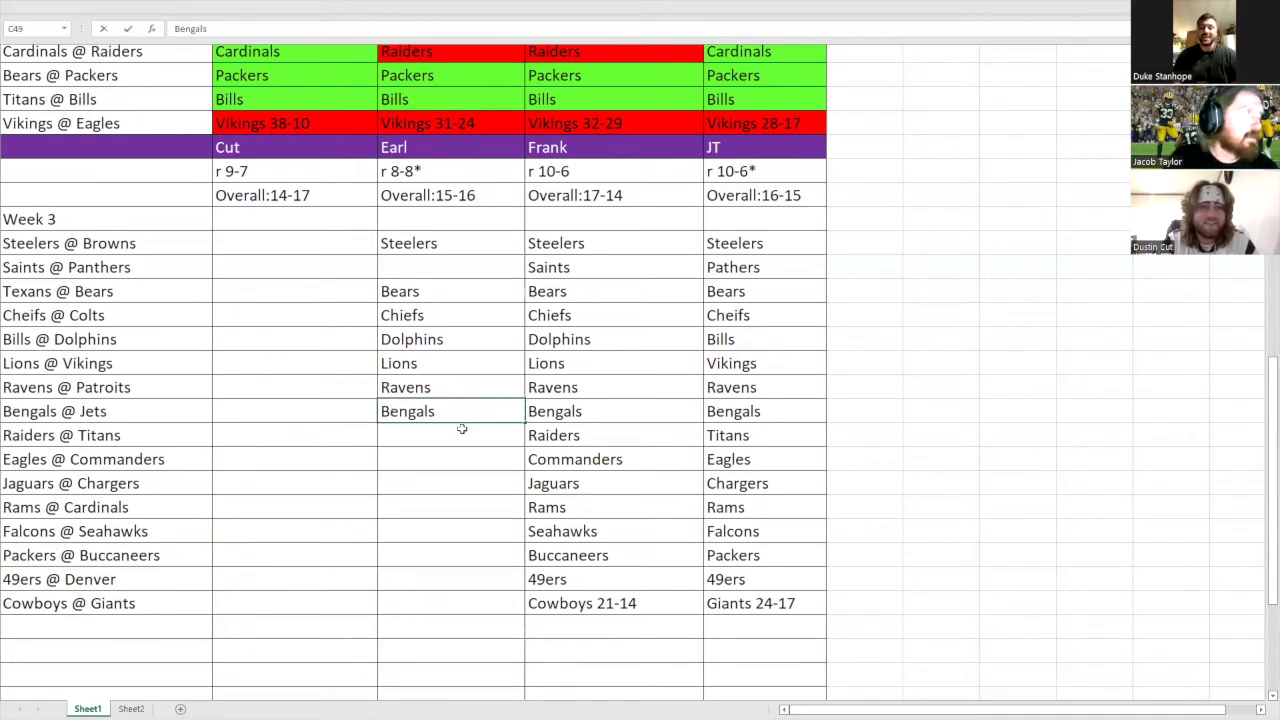
key(Return)
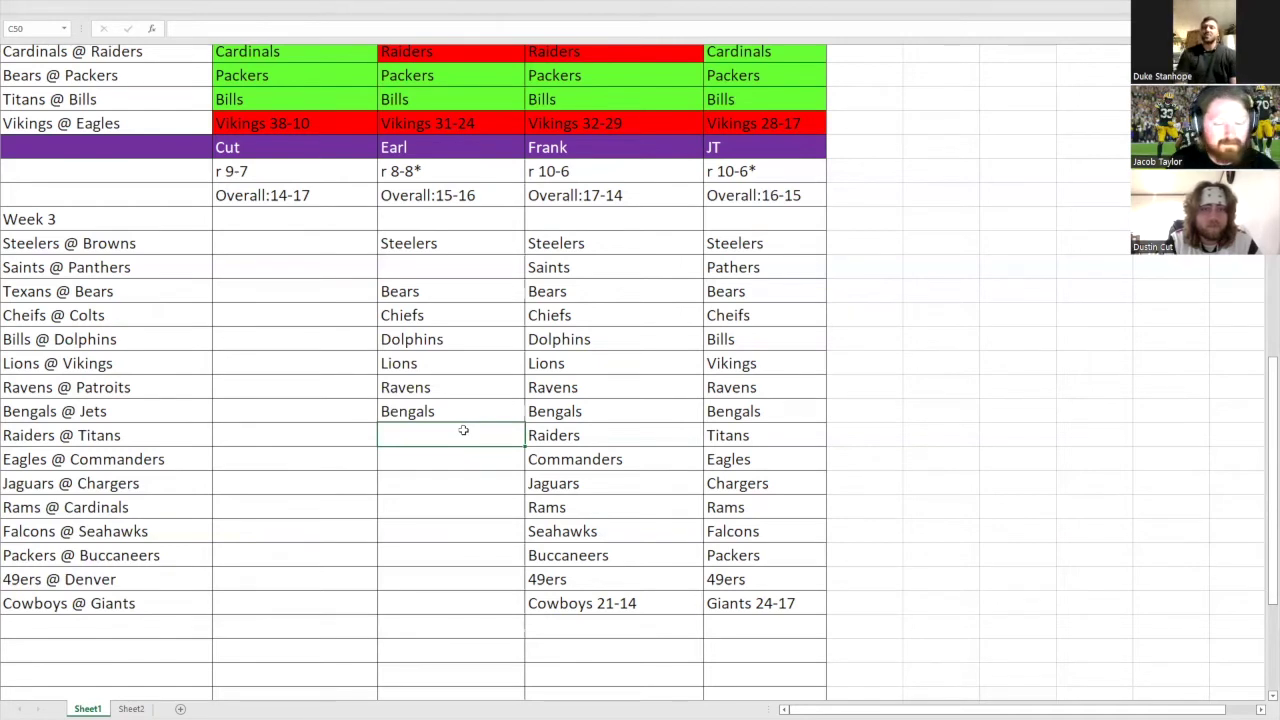
- In column C, enter Titans for the Raiders @ Titans game and Eagles for Eagles @ Commanders
text(Titans)
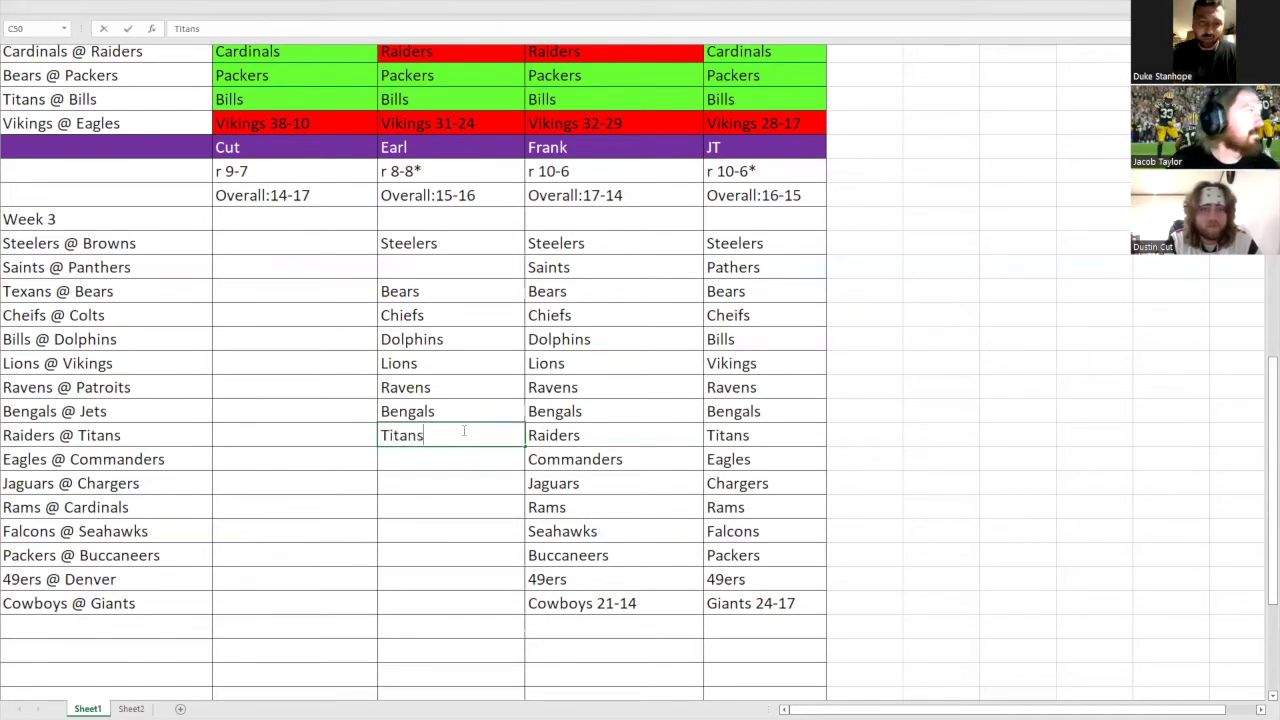
click(487, 456)
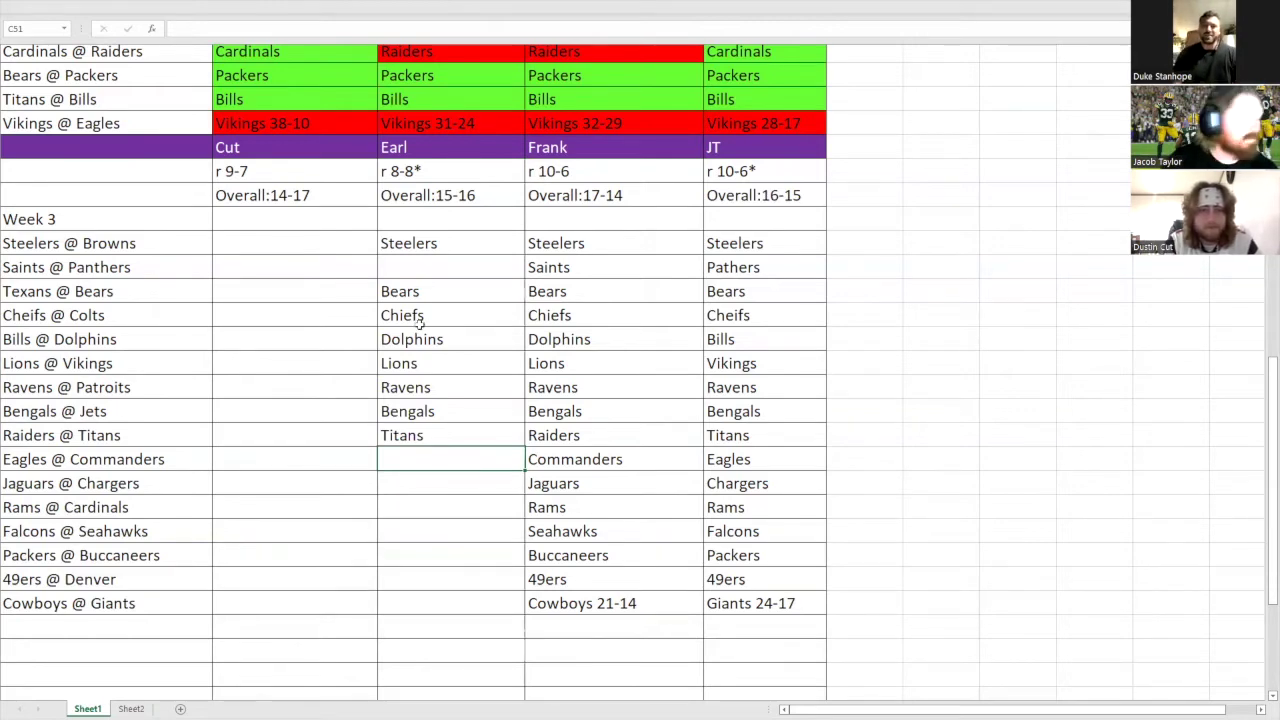
text(Eagles)
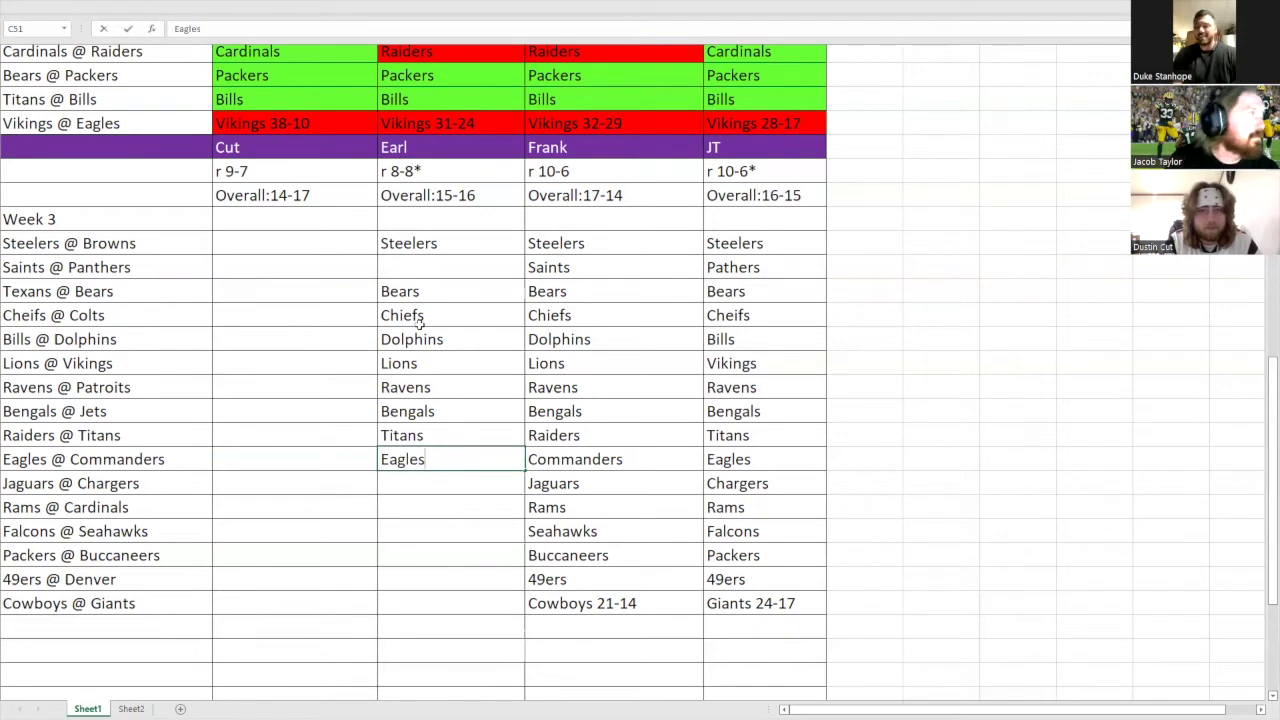
click(435, 487)
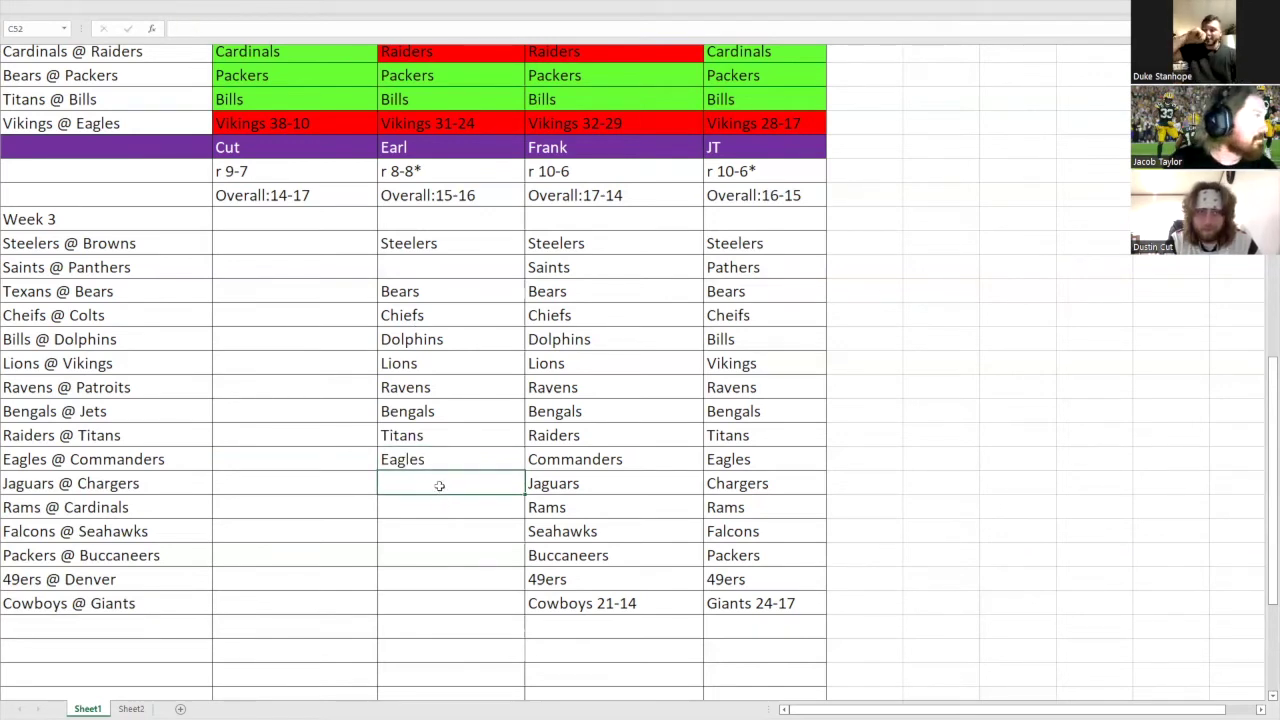
- Fill the skipped cell C43 with Panthers as the pick for the Saints @ Panthers game
click(444, 272)
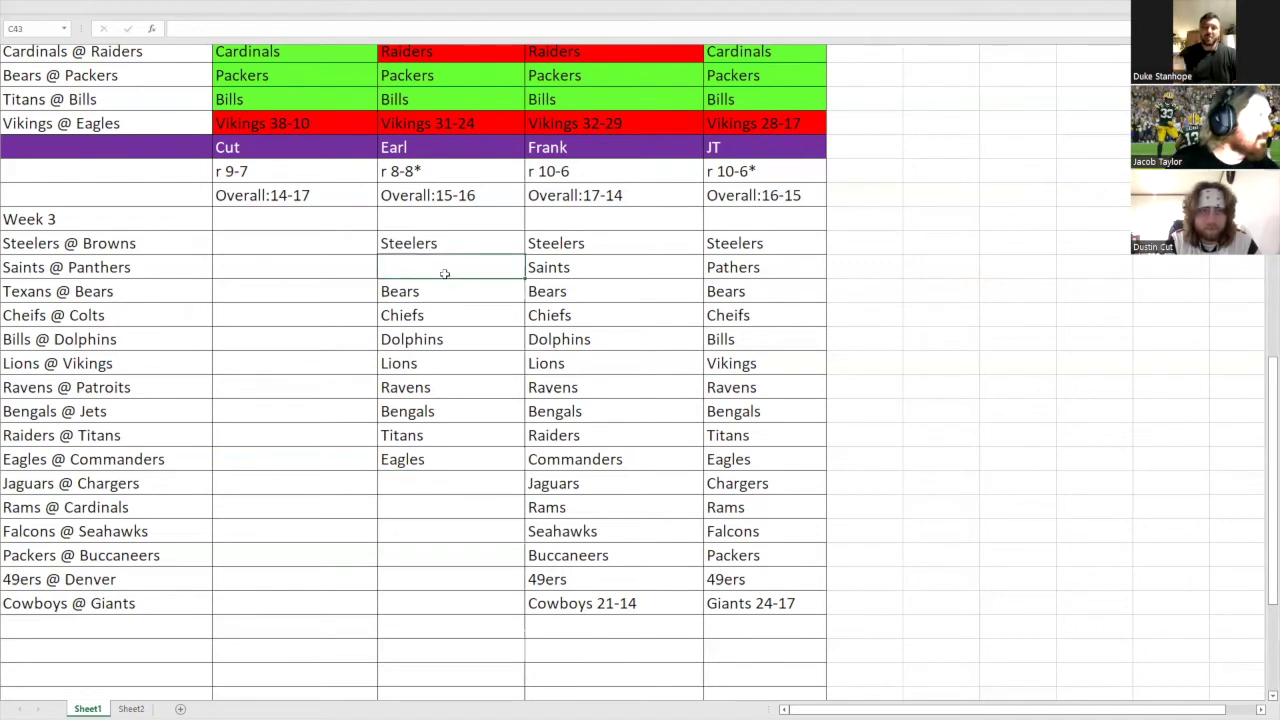
text(Panth)
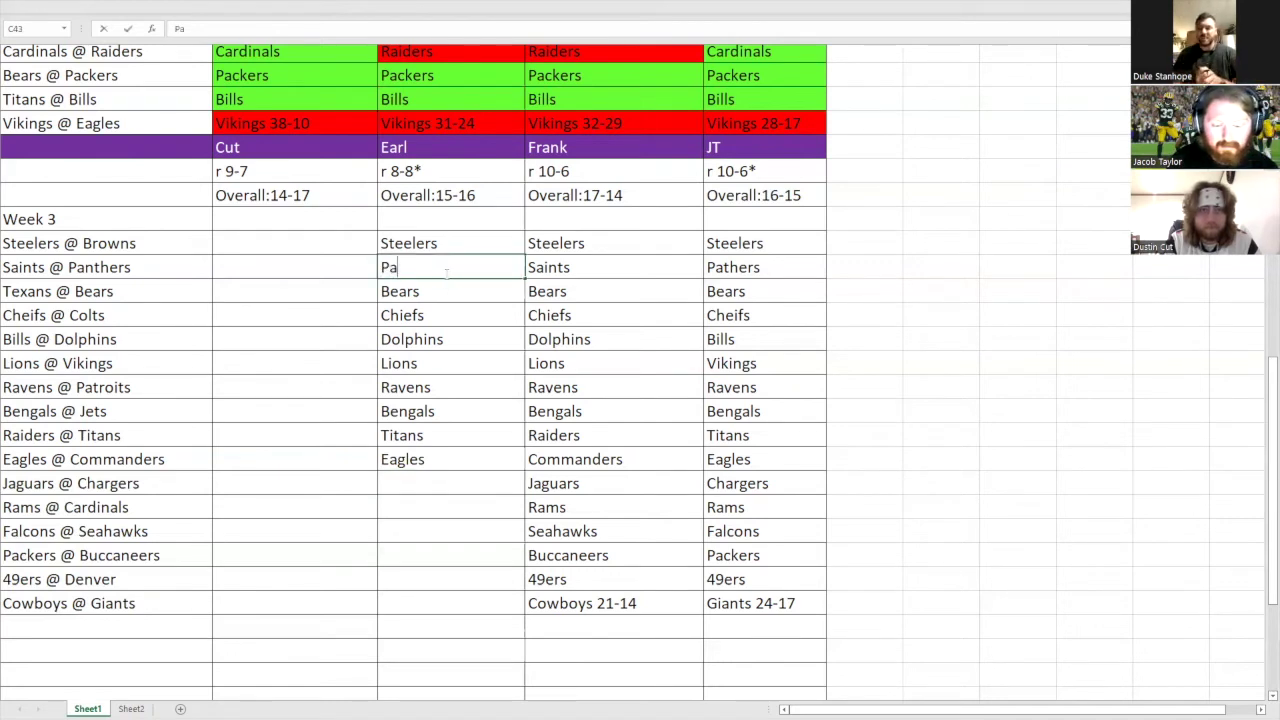
key(BackSpace)
key(BackSpace)
text(thers)
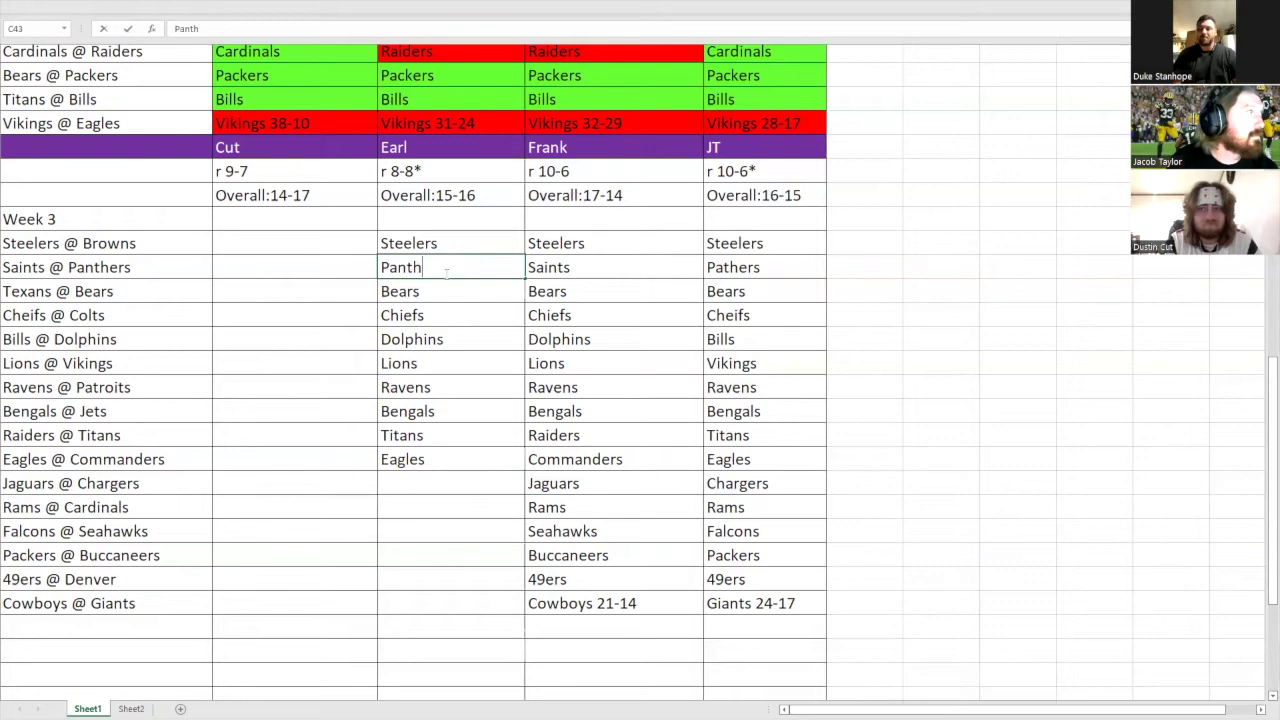
- In column C, enter Chargers for the Jaguars @ Chargers game and Cardinals for Rams @ Cardinals
click(430, 488)
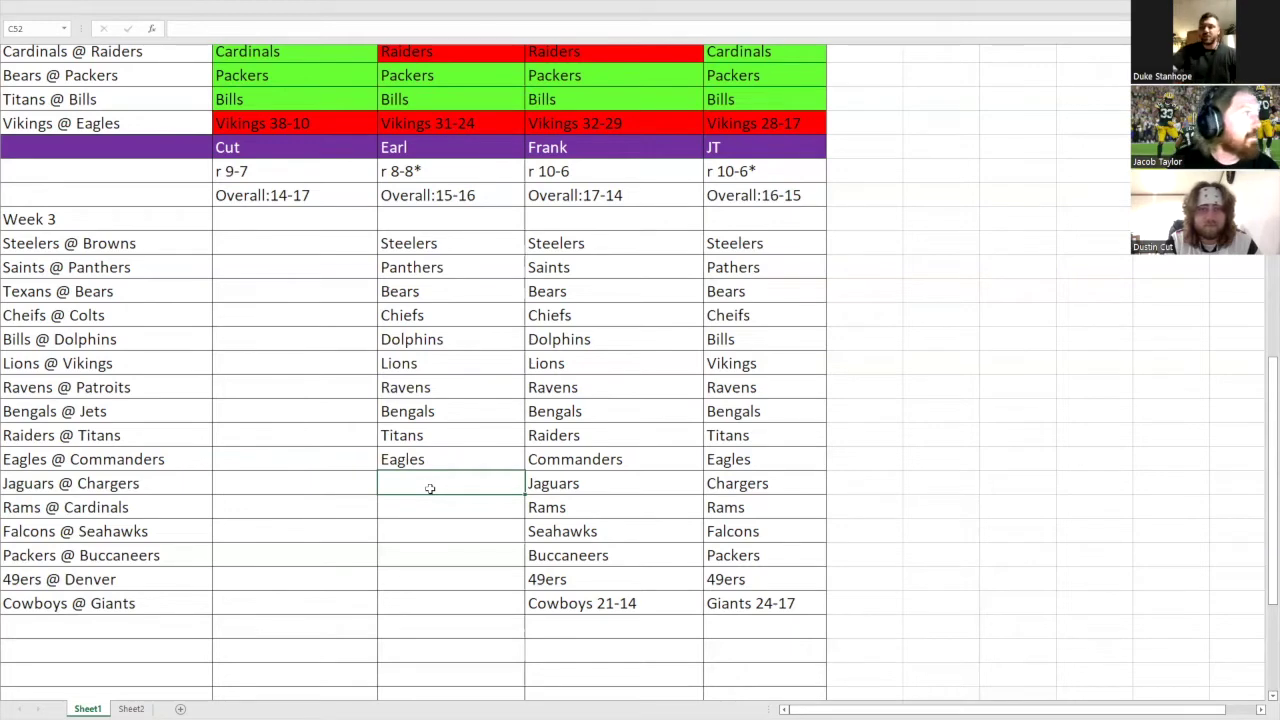
text(Charger)
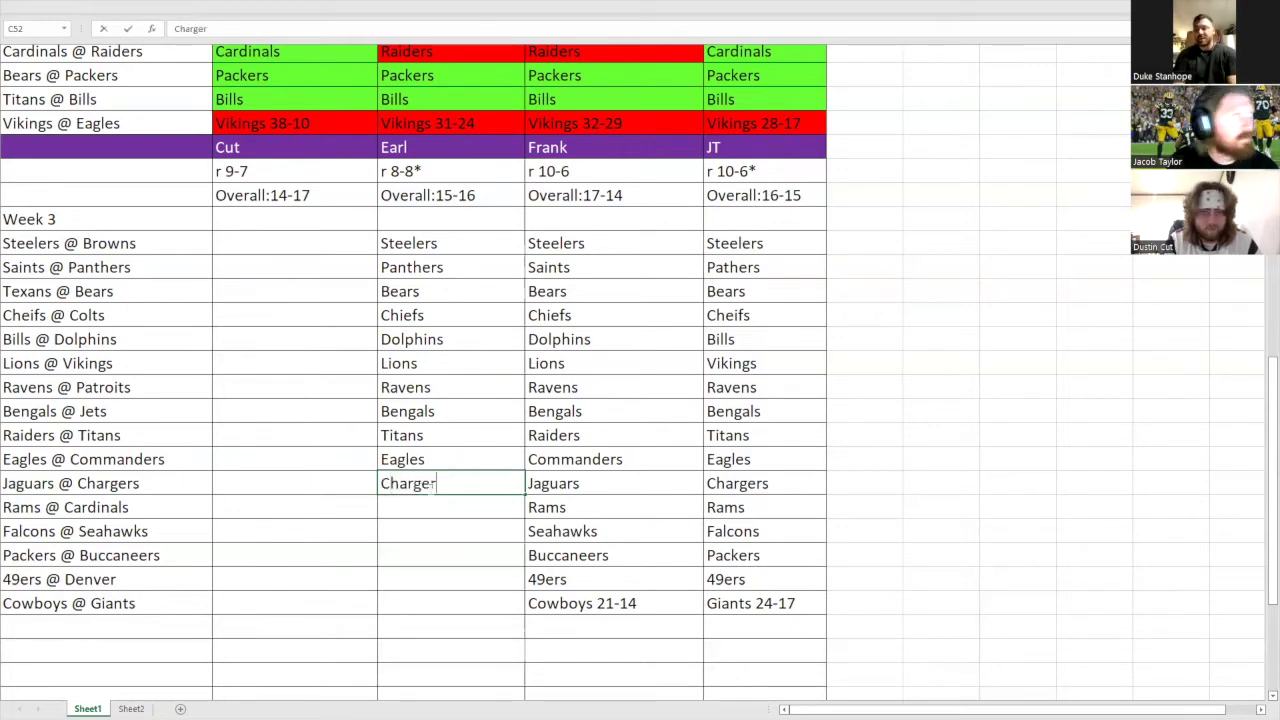
key(BackSpace)
text(rs)
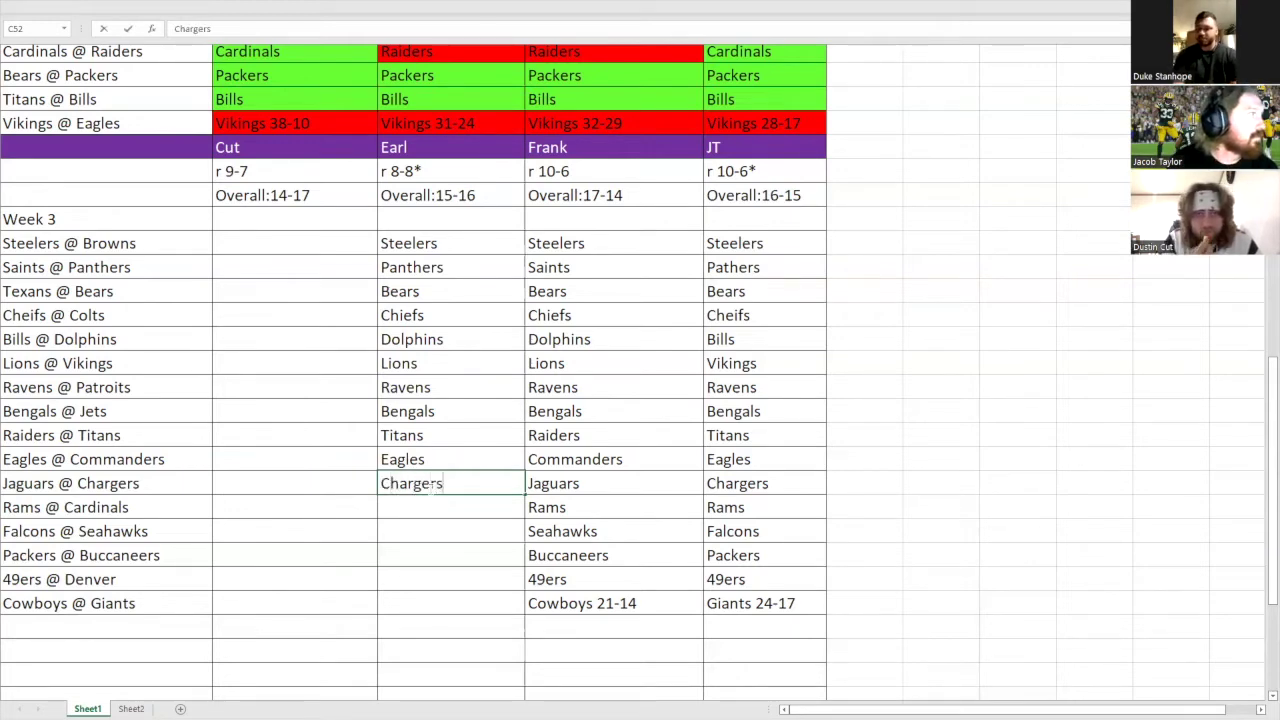
click(431, 505)
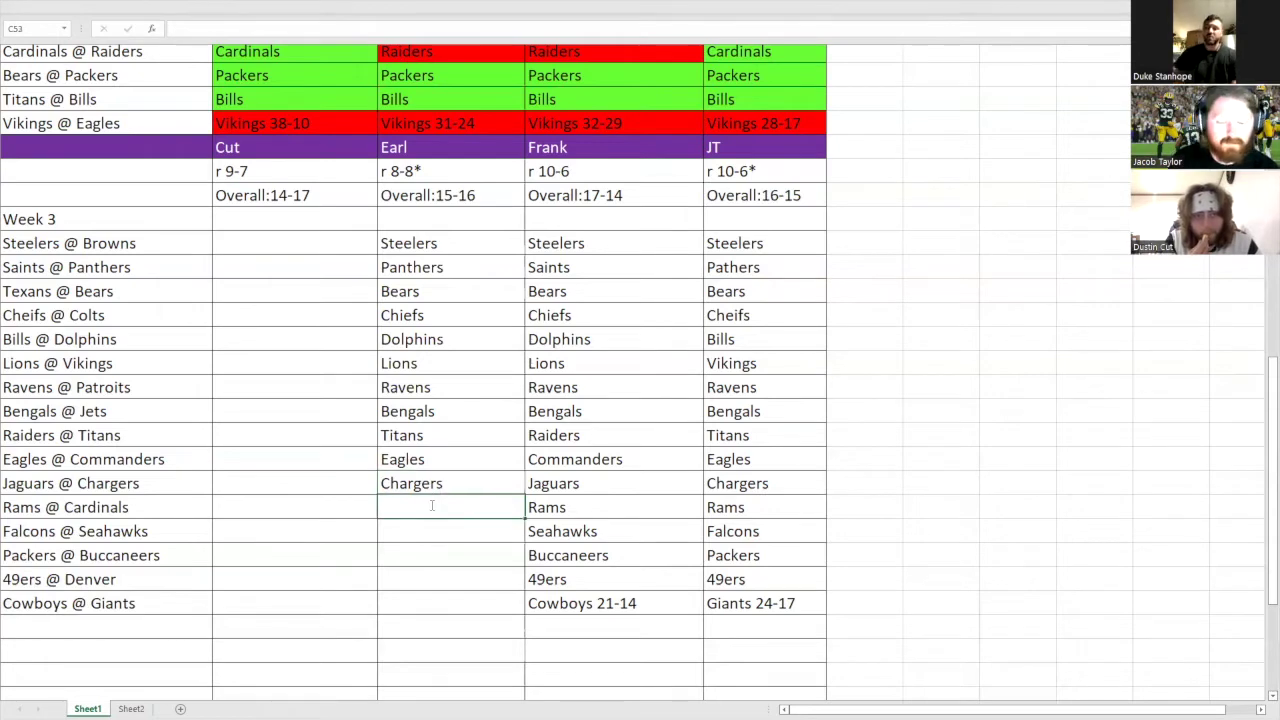
text(Cardinals)
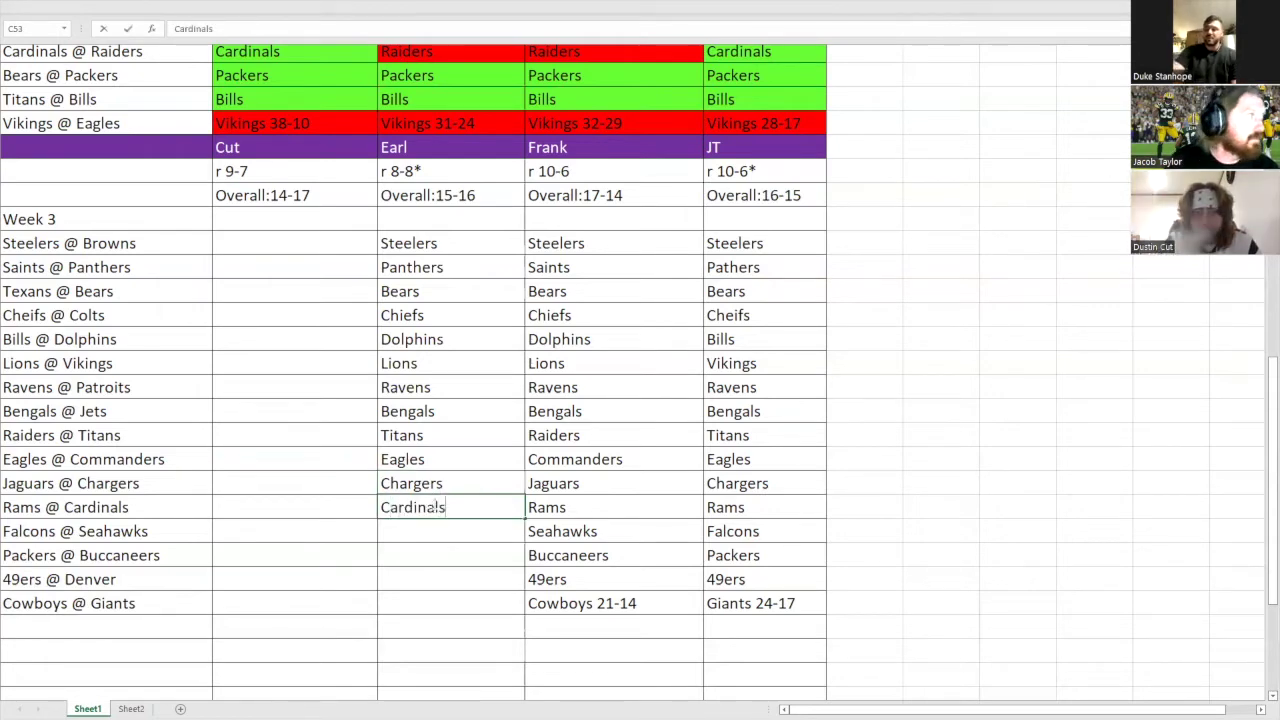
- In column C, enter Falcons for the Falcons @ Seahawks game and Buccaneers for Packers @ Buccaneers
click(440, 529)
text(Falcons)
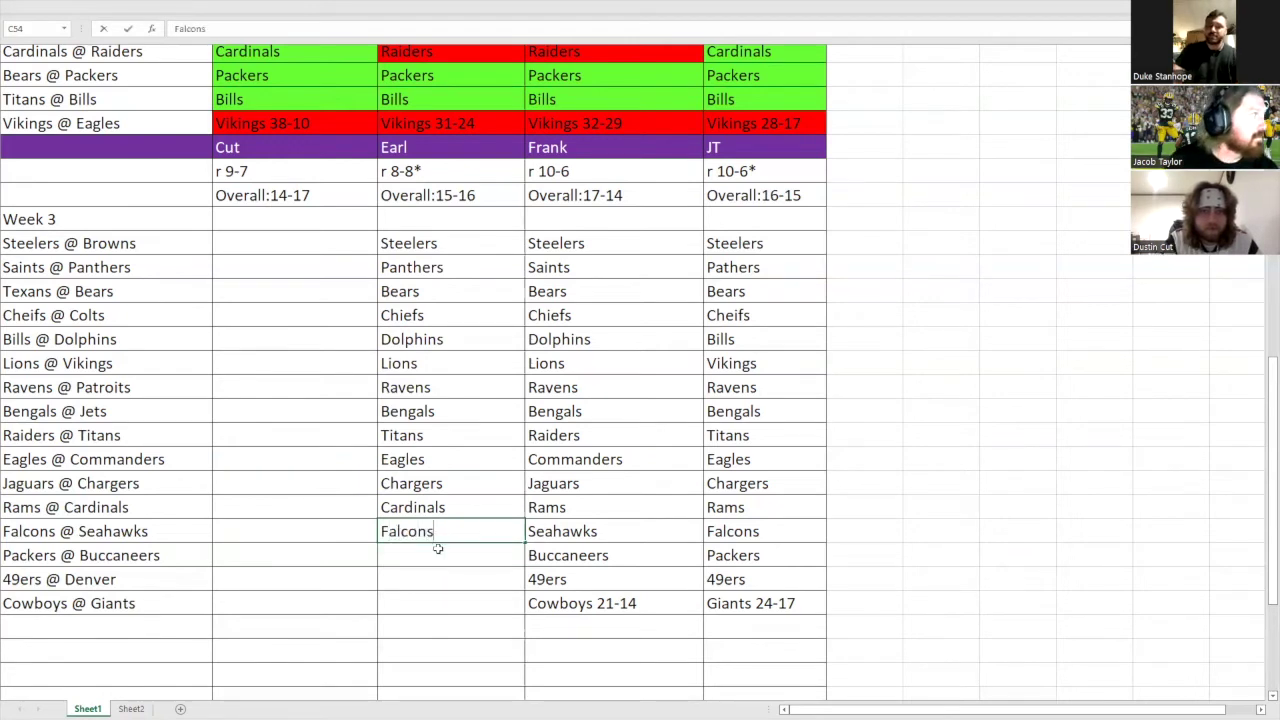
click(438, 544)
text(B)
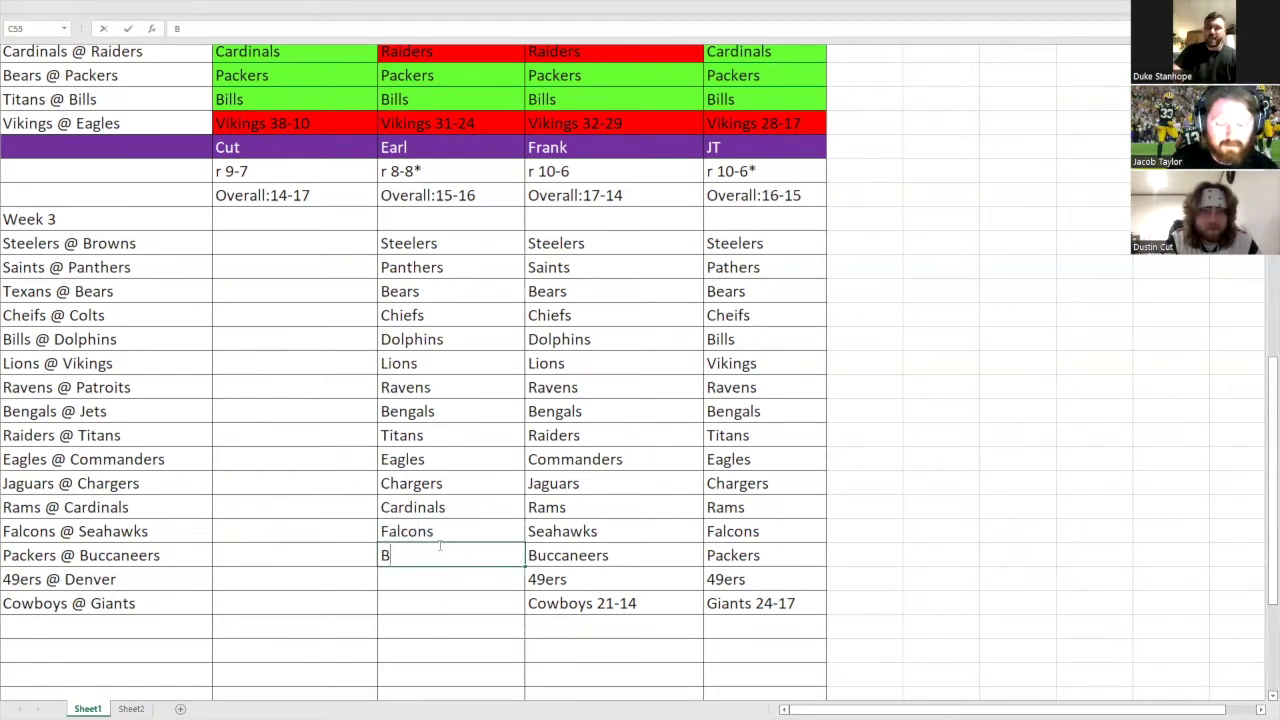
text(uccaneers)
key(Return)
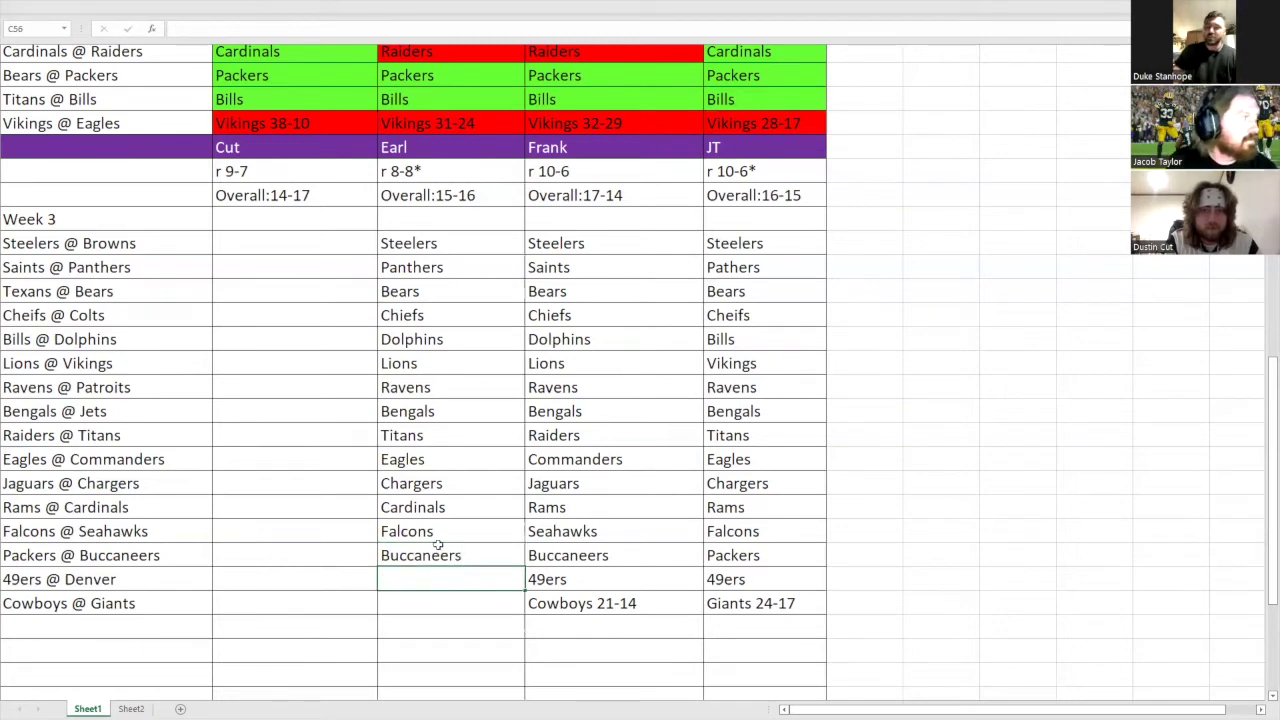
- In column C, enter Denver for the 49ers @ Denver game and Giants 27-24 for Cowboys @ Giants
text(Denver)
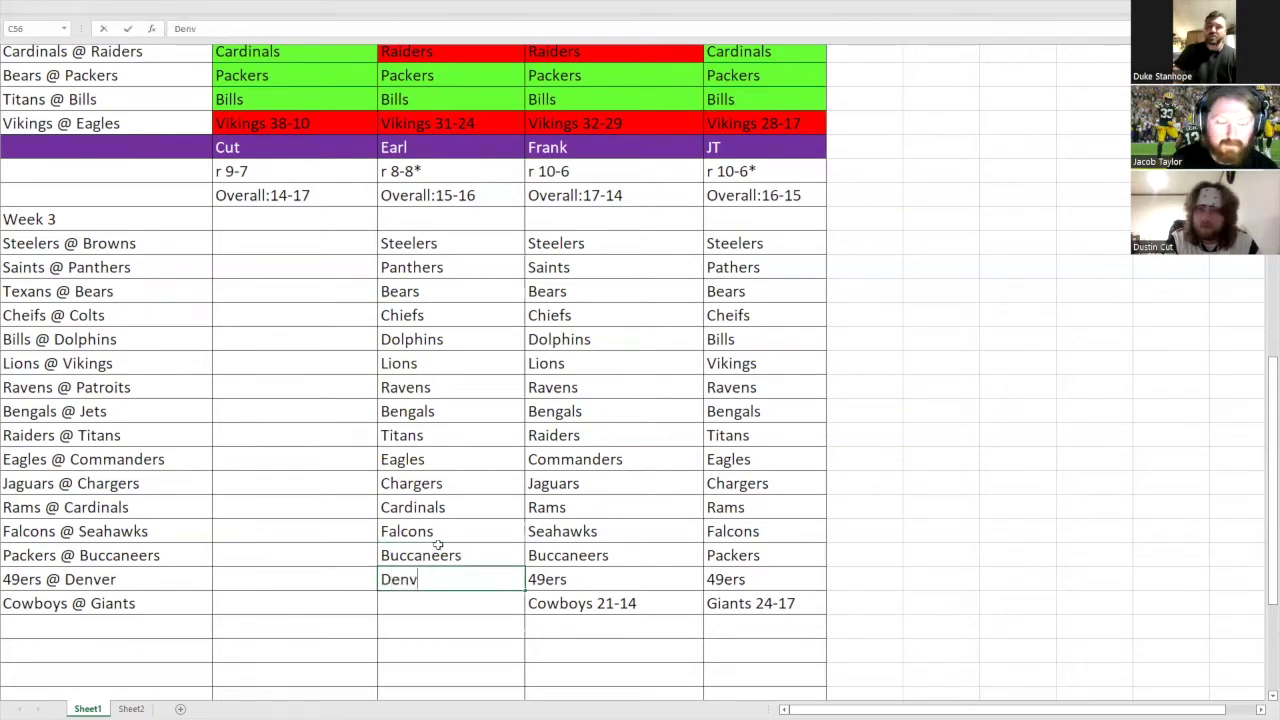
click(447, 599)
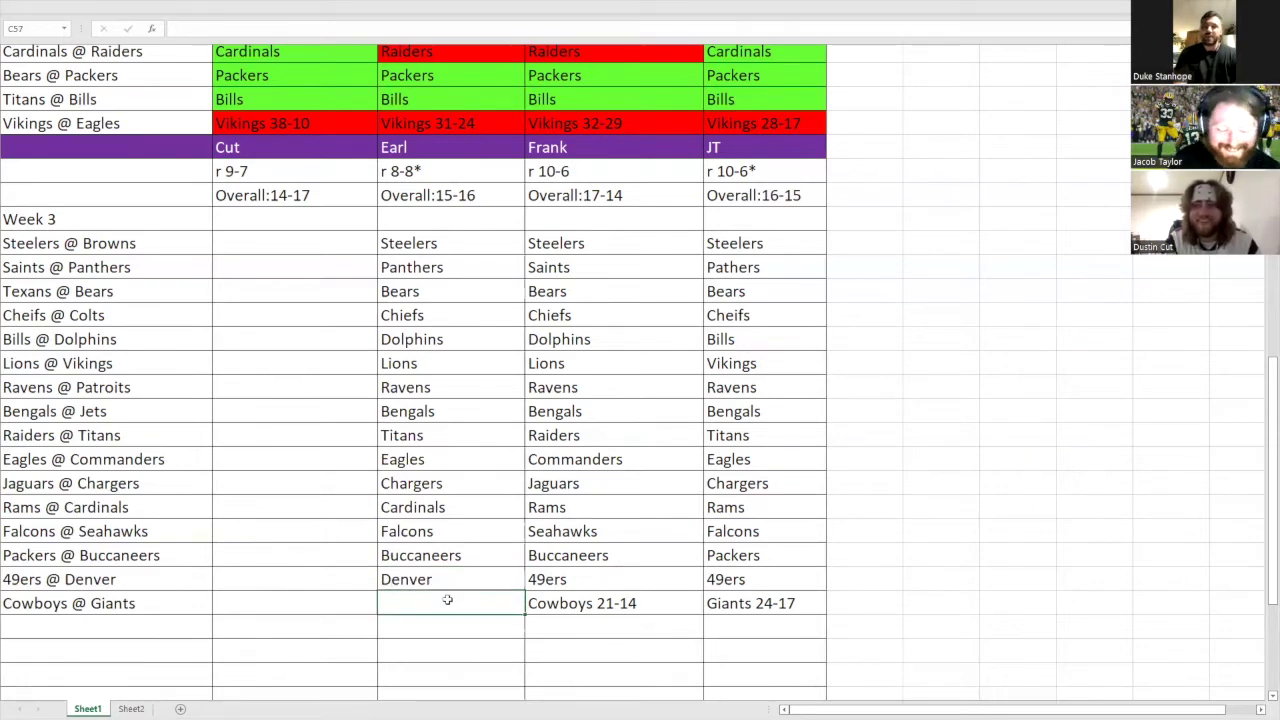
text(Giants)
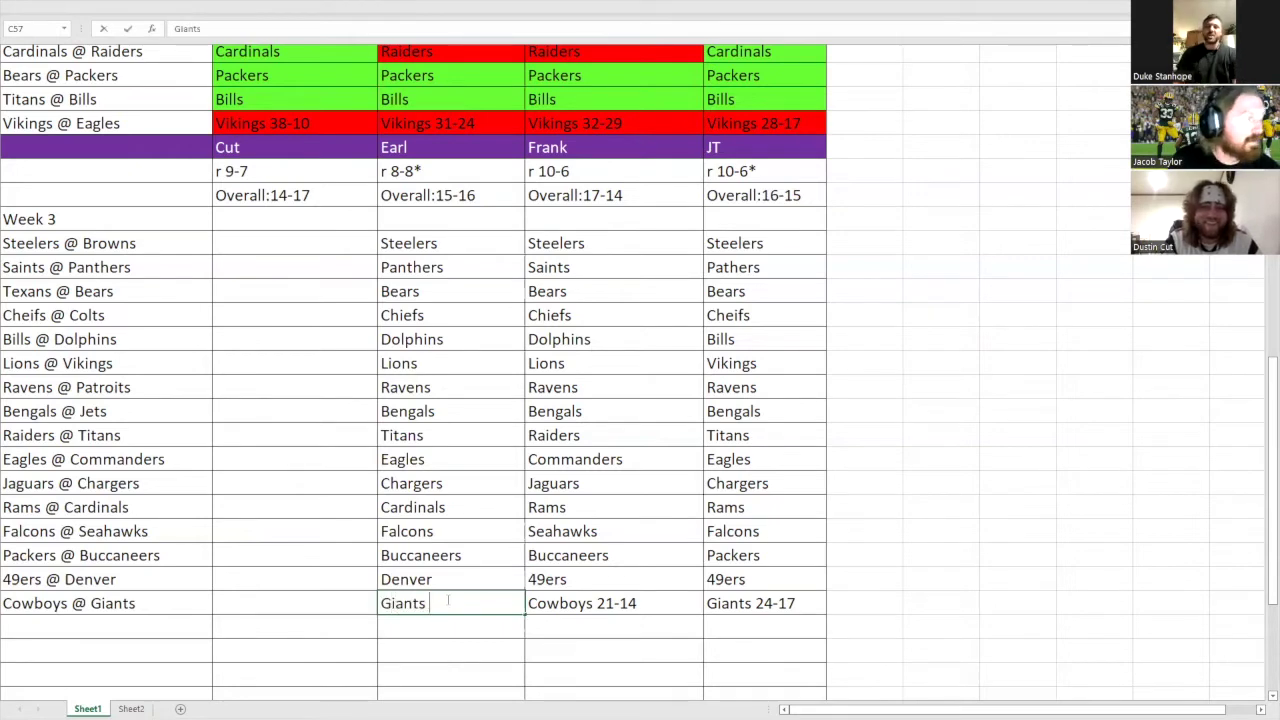
text( 27)
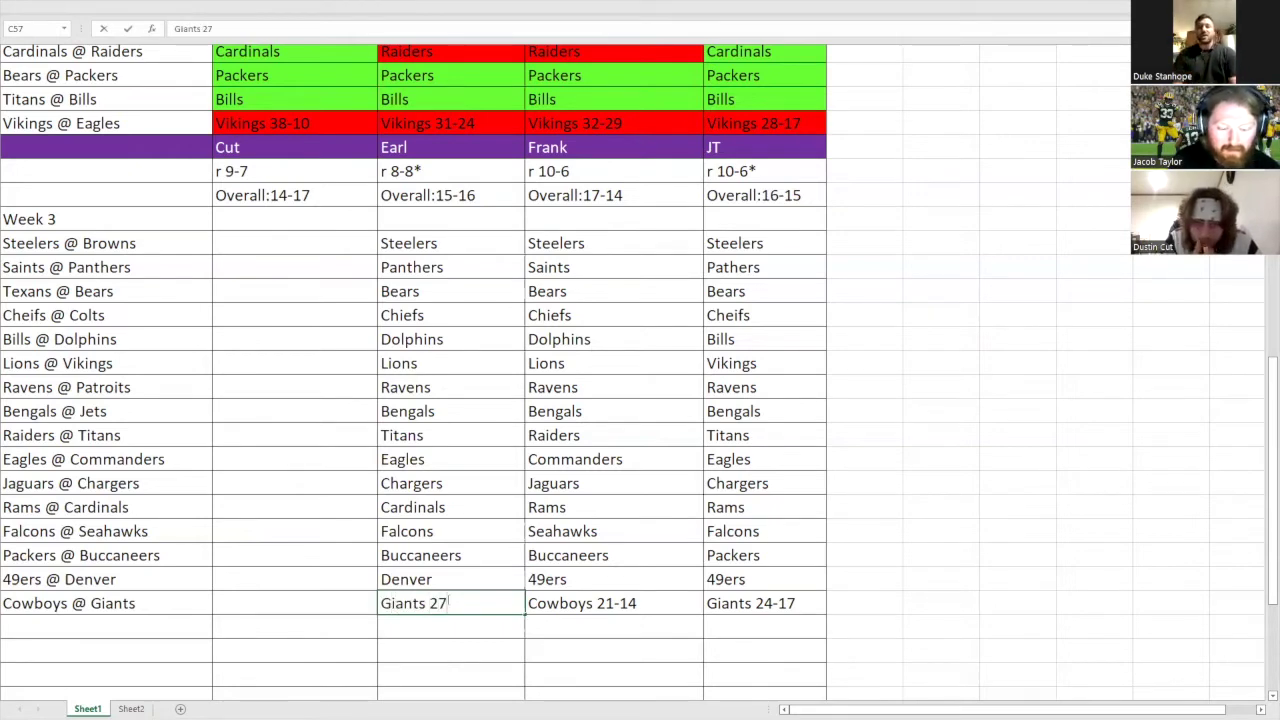
text(-24)
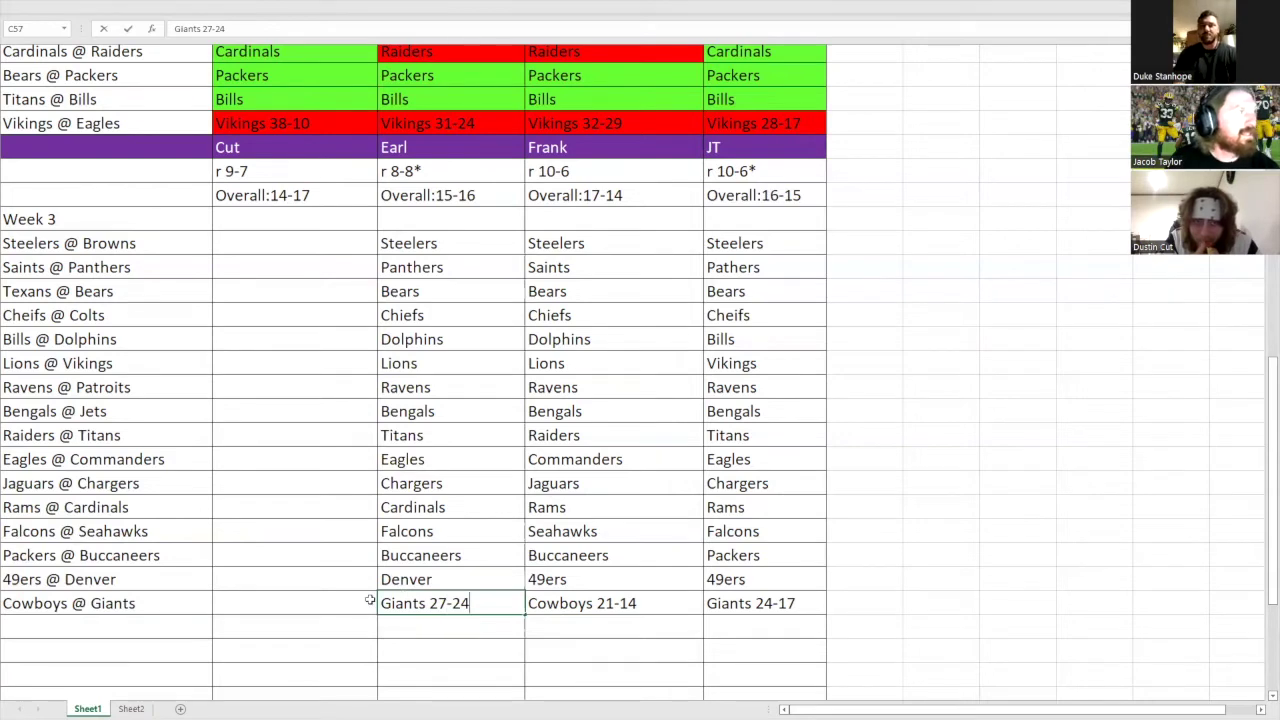
click(357, 587)
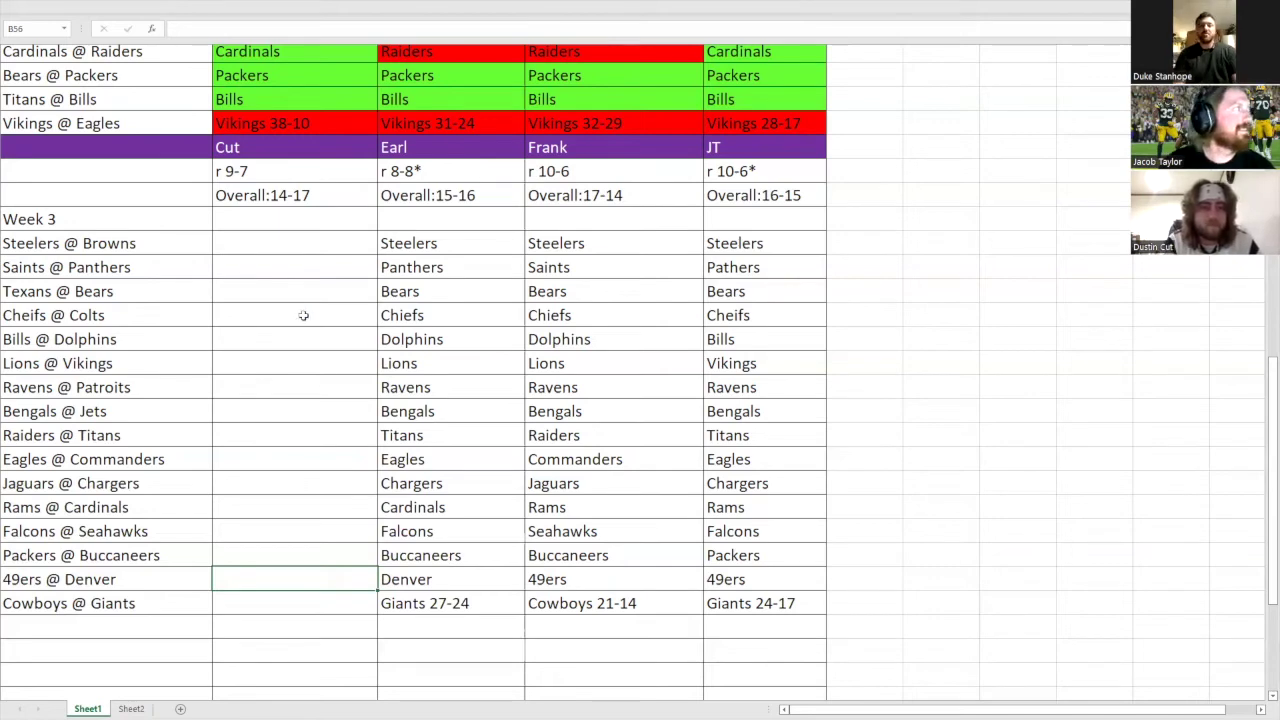
- In column B, enter Browns for the Week 3 Steelers @ Browns game and Bears for Texans @ Bears
click(282, 247)
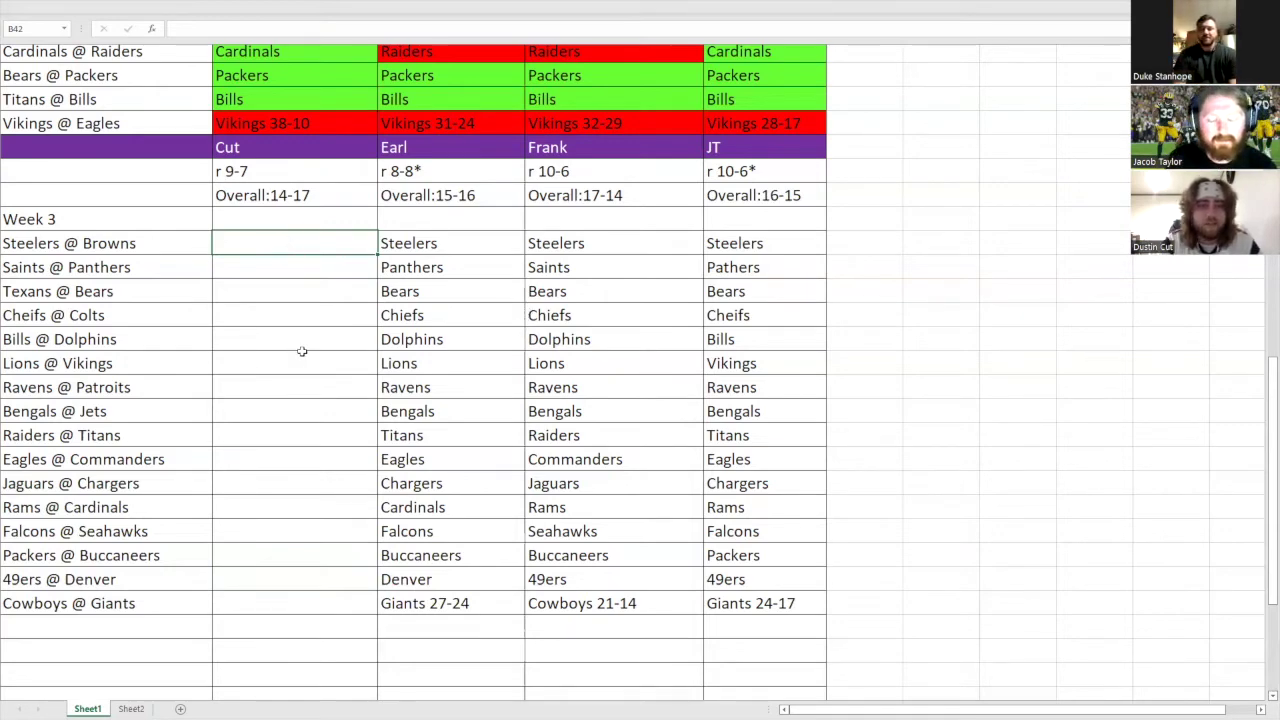
text(Browns)
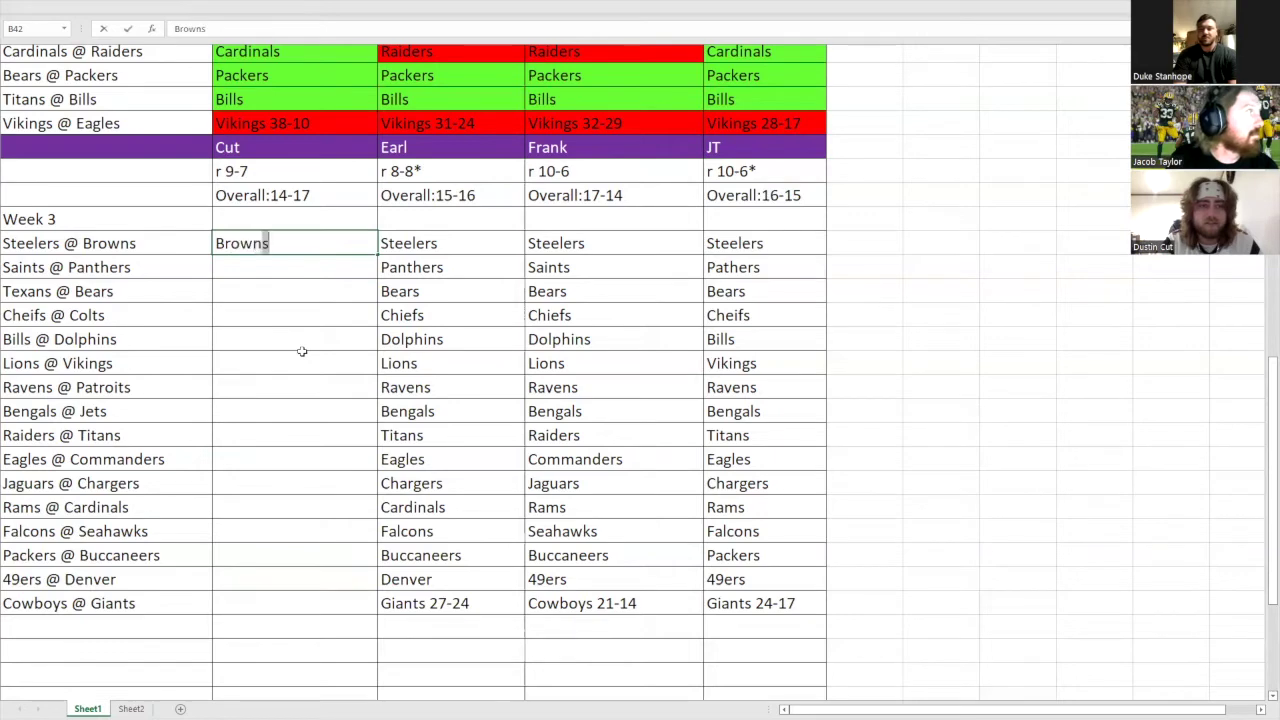
key(Tab)
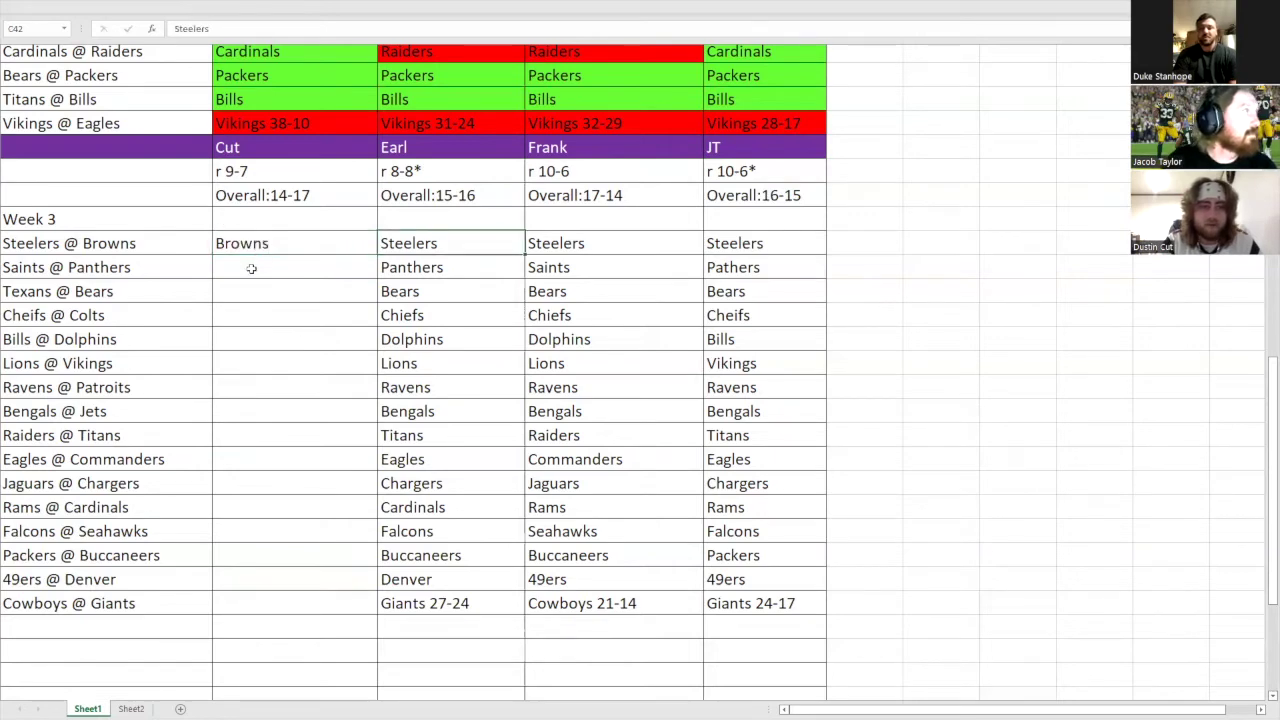
click(251, 266)
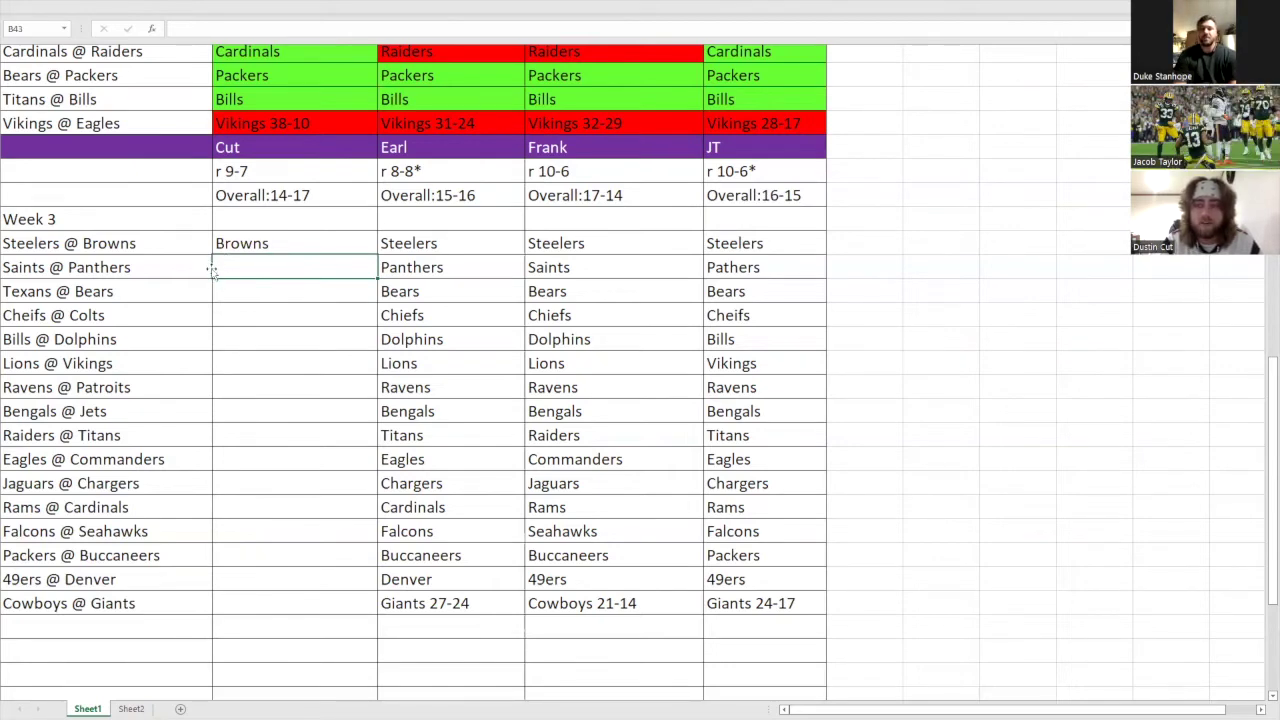
click(231, 289)
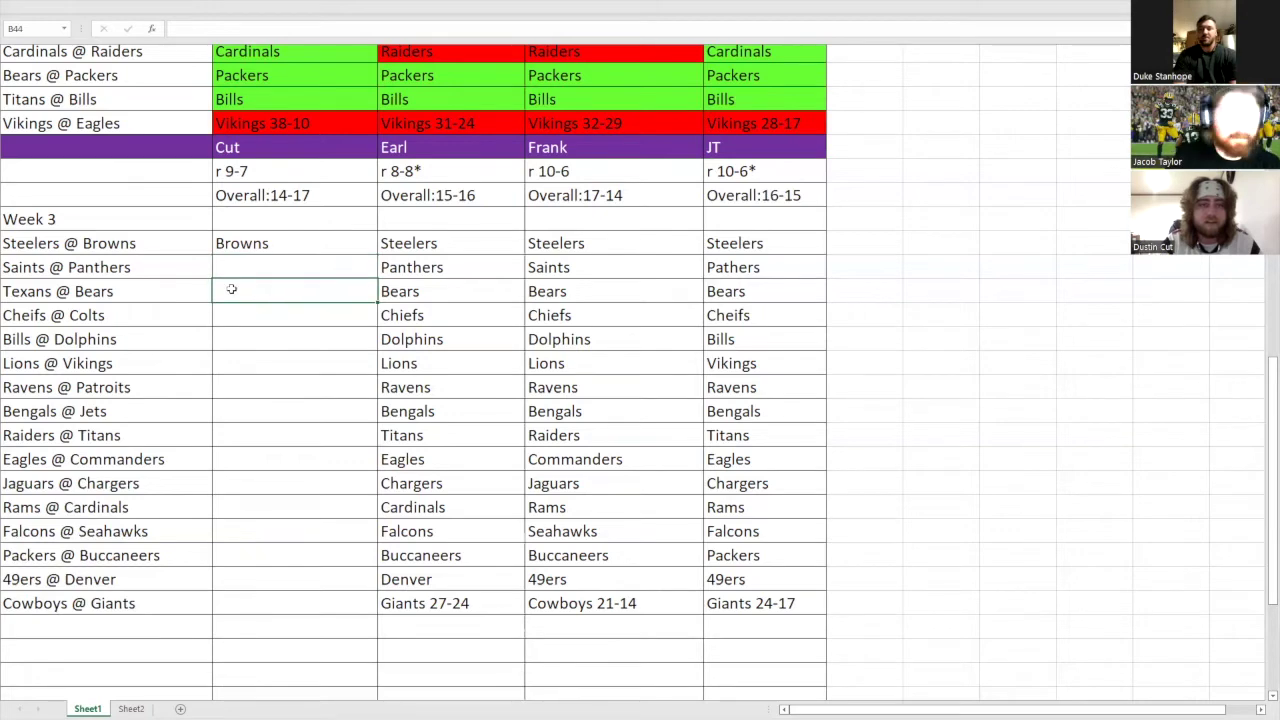
text(Bears)
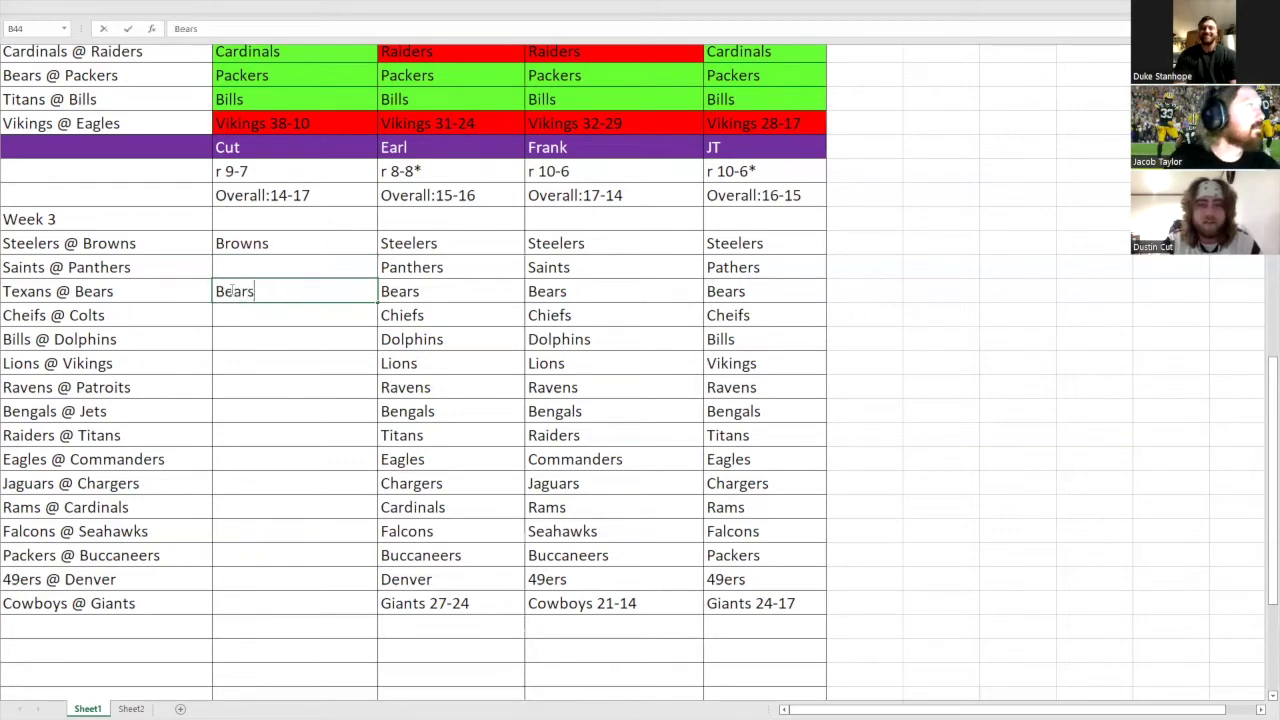
- In column B, enter Chiefs for the Cheifs @ Colts game and Raiders for Raiders @ Titans
click(261, 317)
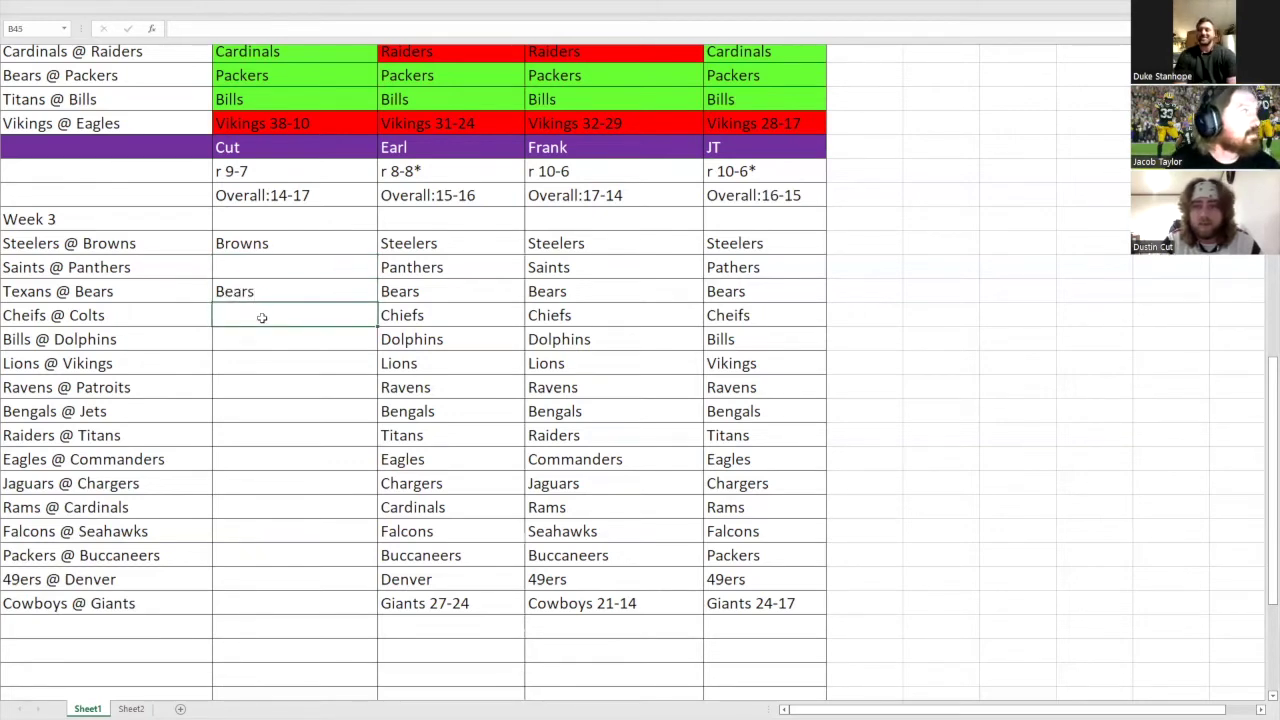
text(Chiefs)
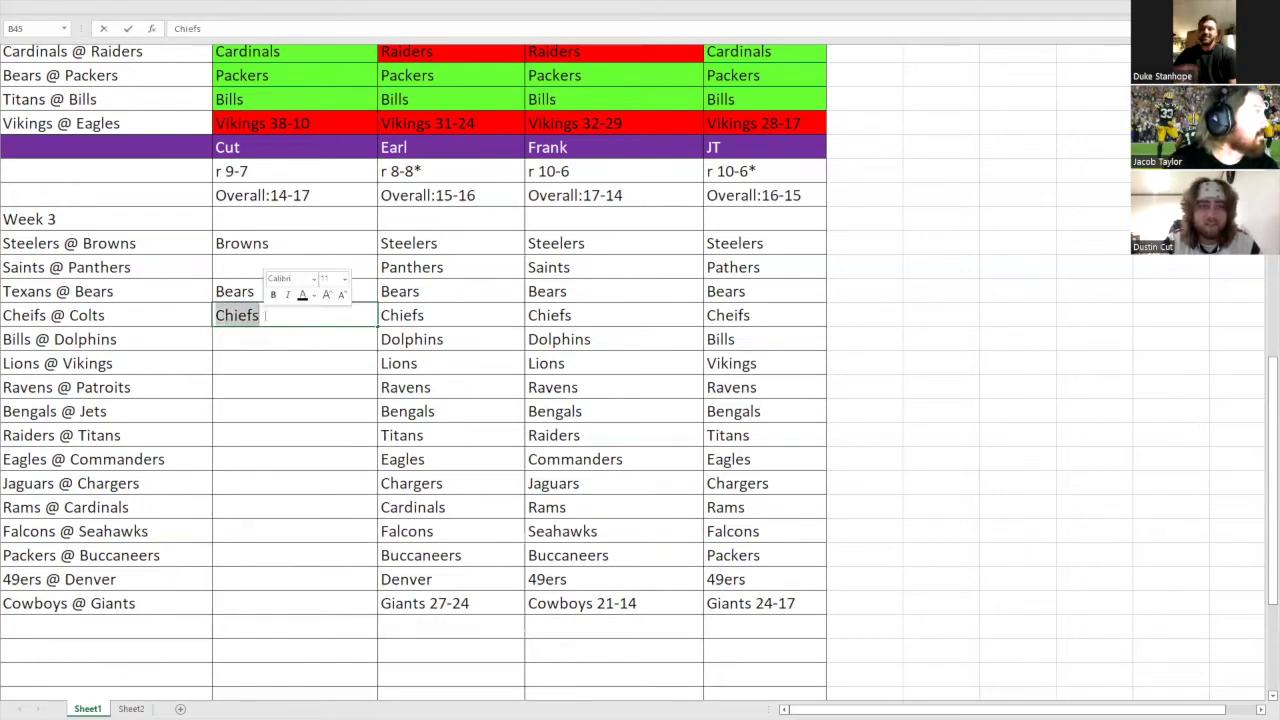
key(Return)
click(245, 441)
text(Raiders)
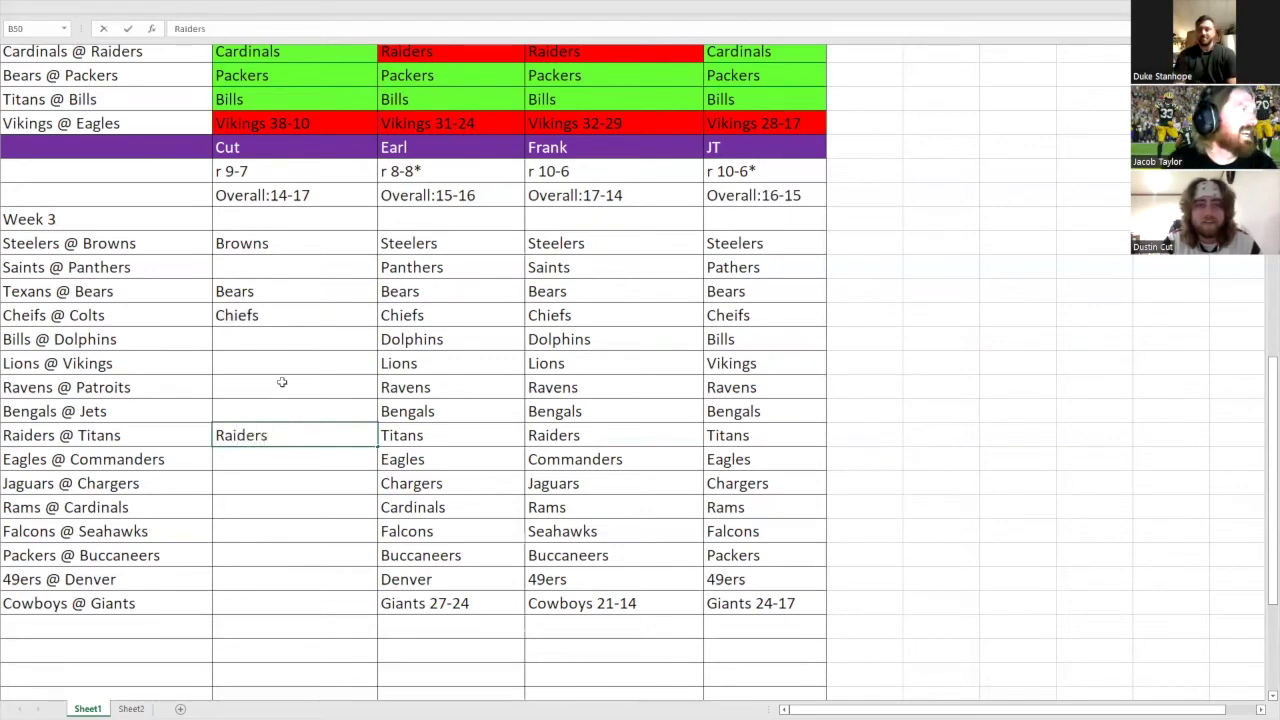
- In column B, enter Dolphins as the pick for the Bills @ Dolphins game
click(288, 341)
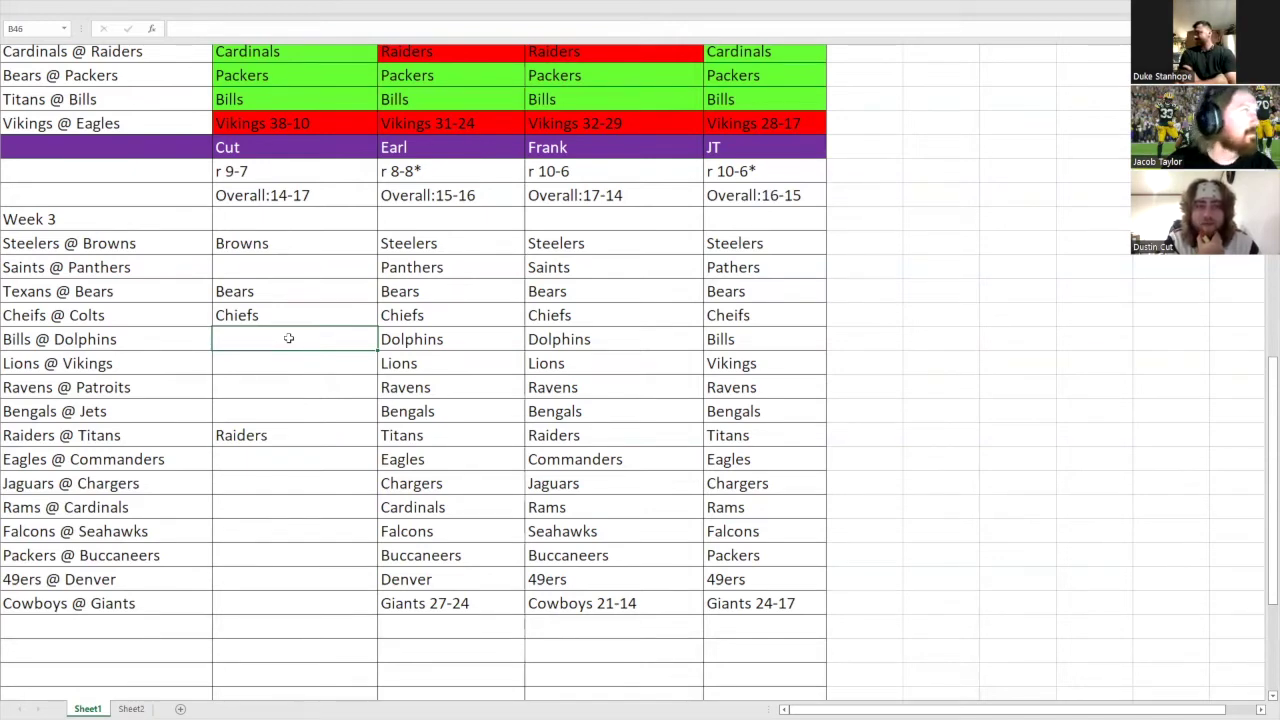
text(Dolphins)
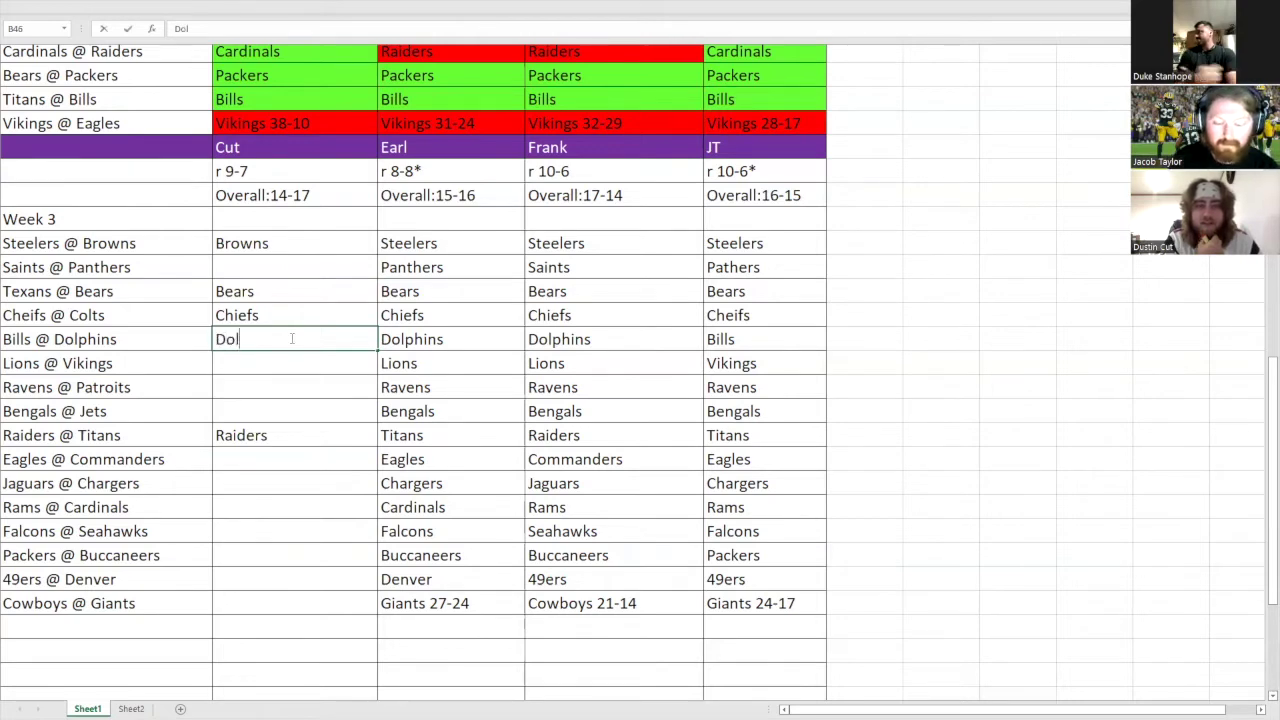
click(339, 364)
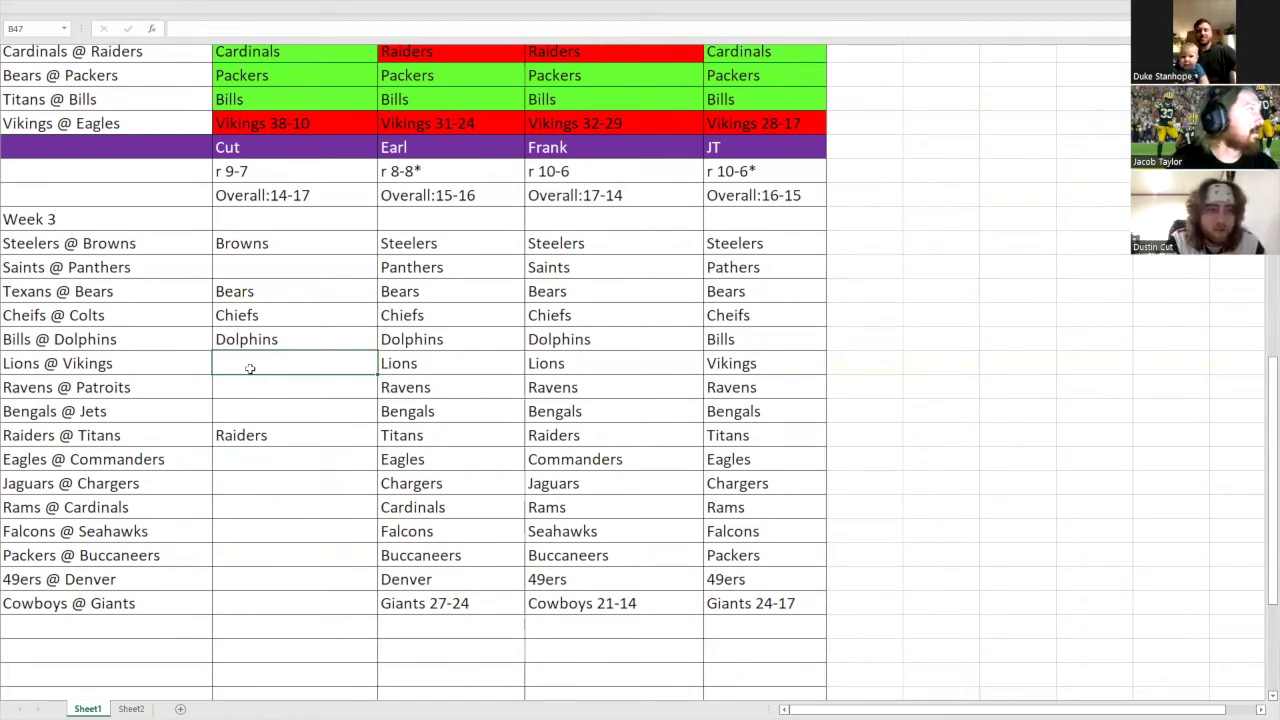
- Fill the skipped cell B43 with Panthers as the pick for the Saints @ Panthers game
click(265, 272)
text(P)
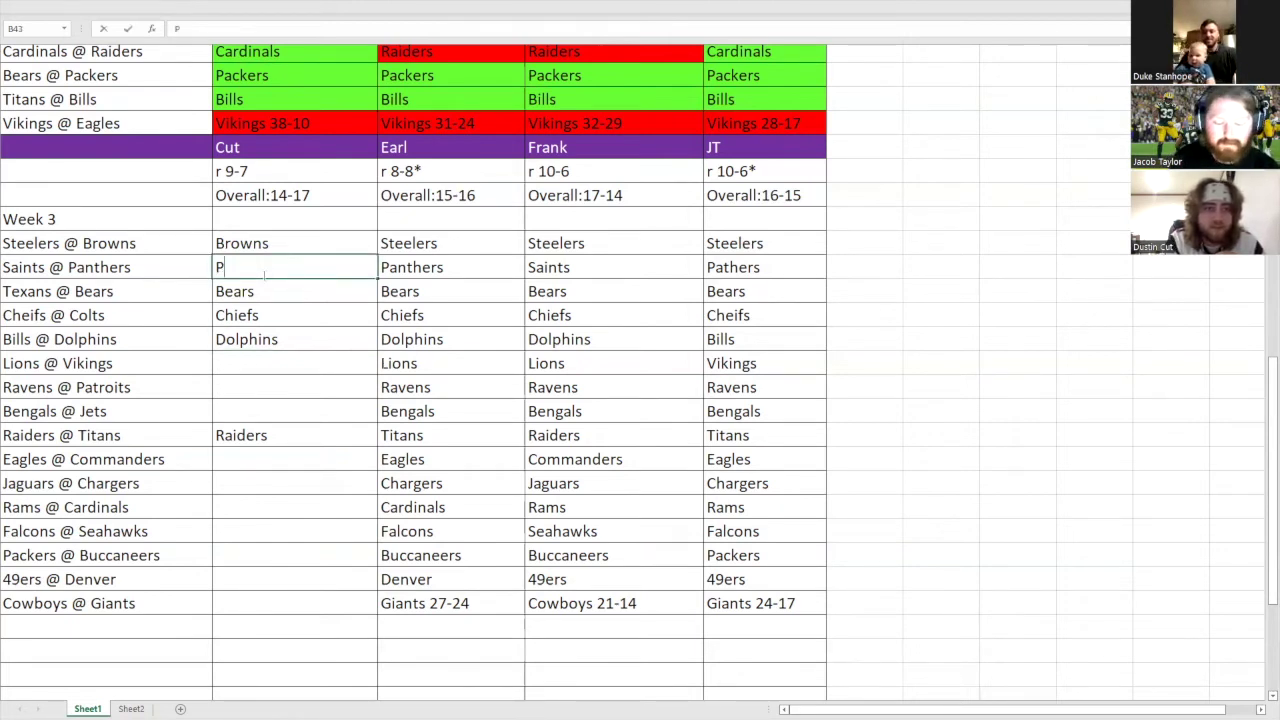
text(anthert)
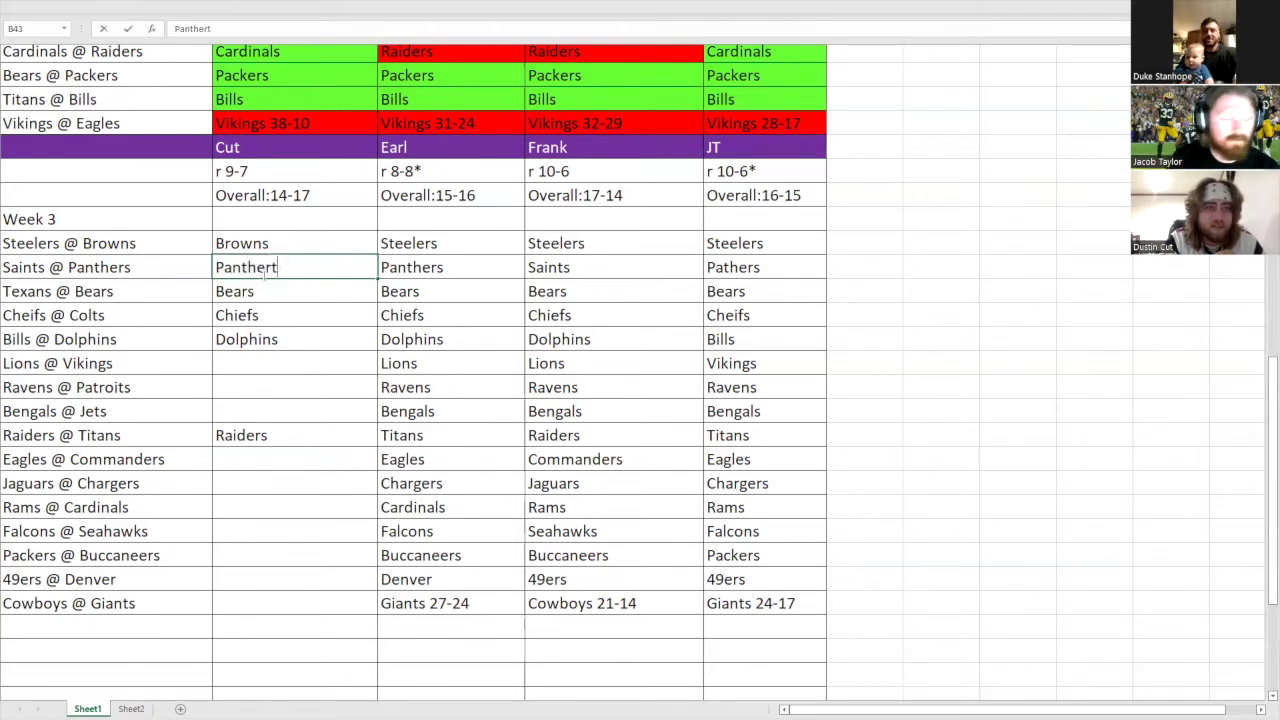
key(BackSpace)
text(s)
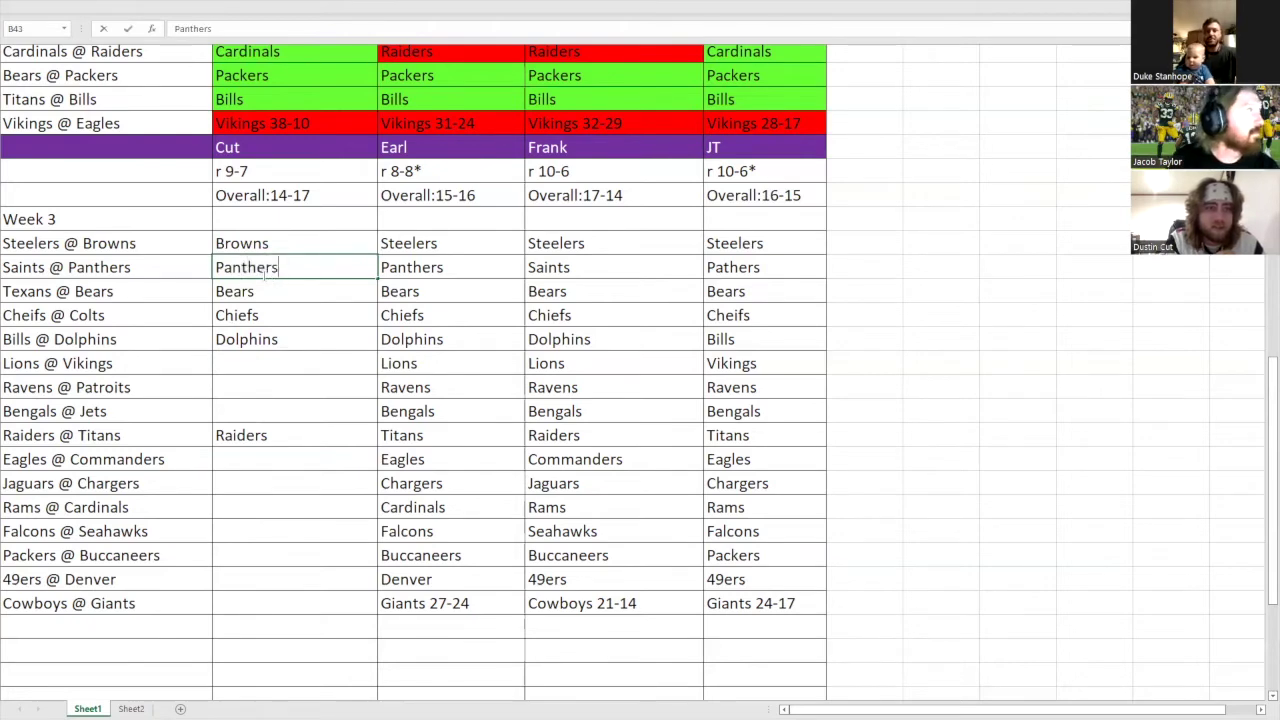
- In column B, enter Vikings without a score for the Lions @ Vikings game and Patroits for Ravens @ Patroits
click(288, 364)
text(Vikings)
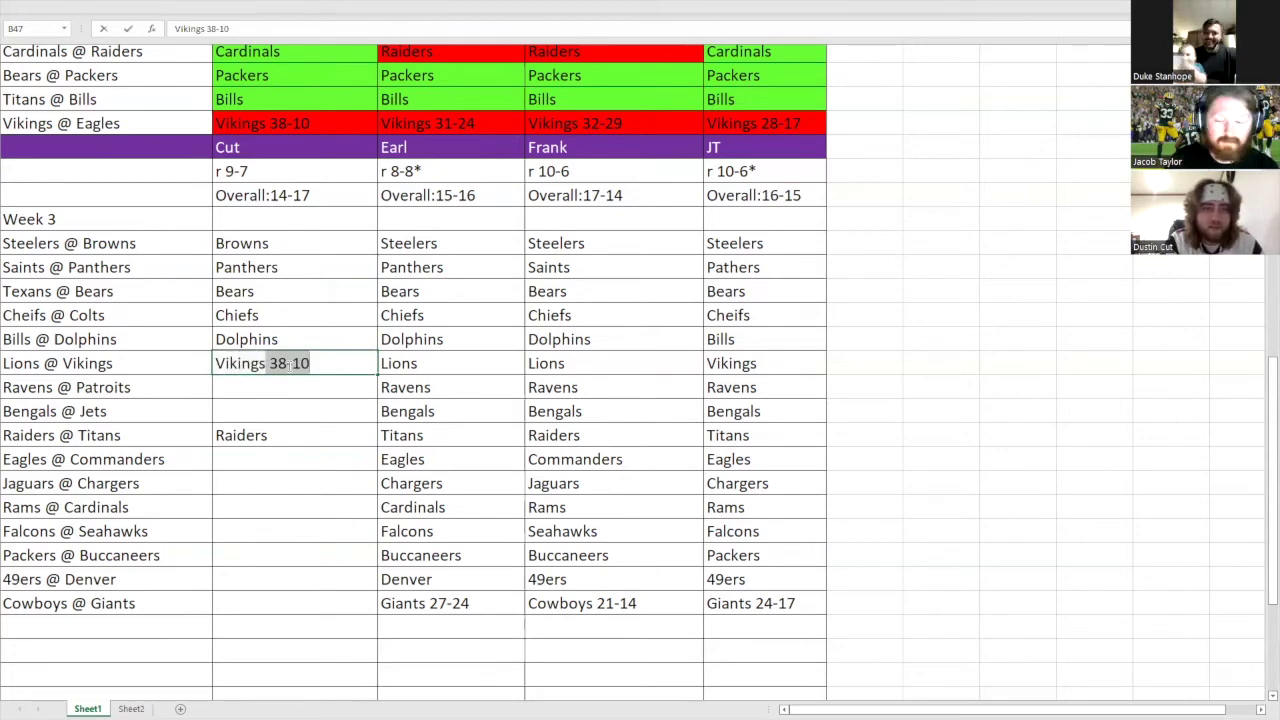
key(BackSpace)
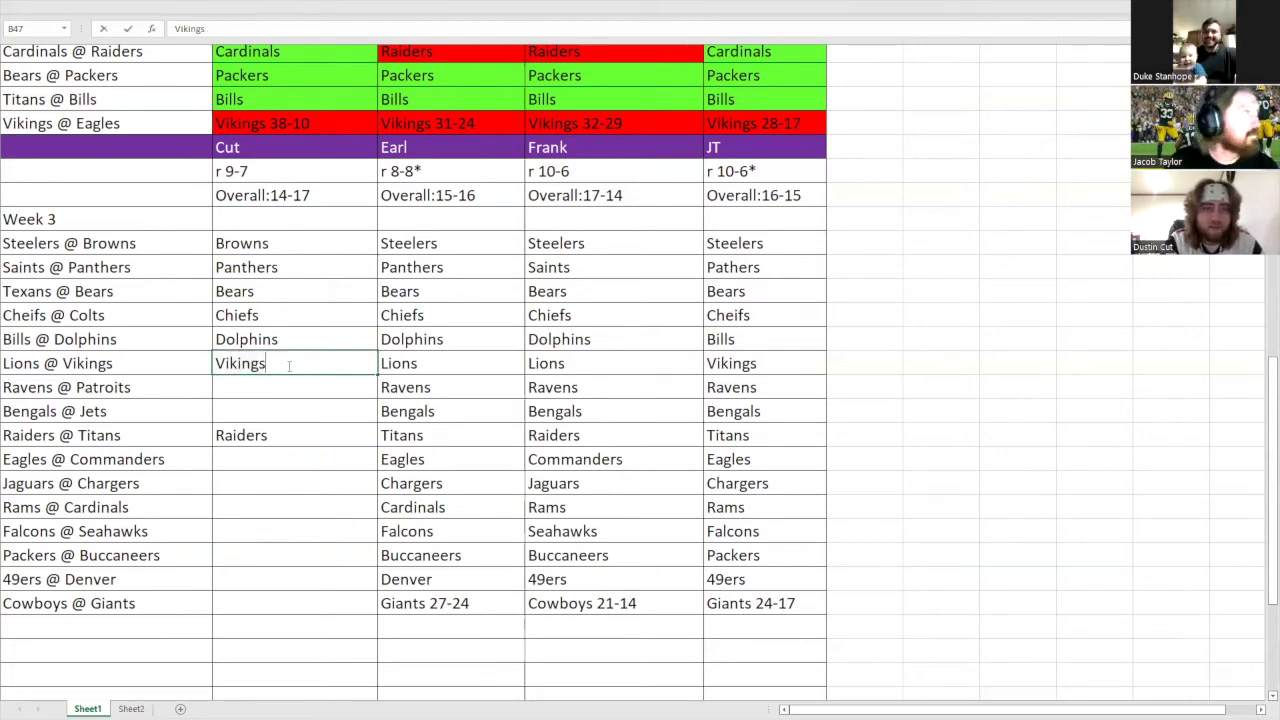
click(294, 385)
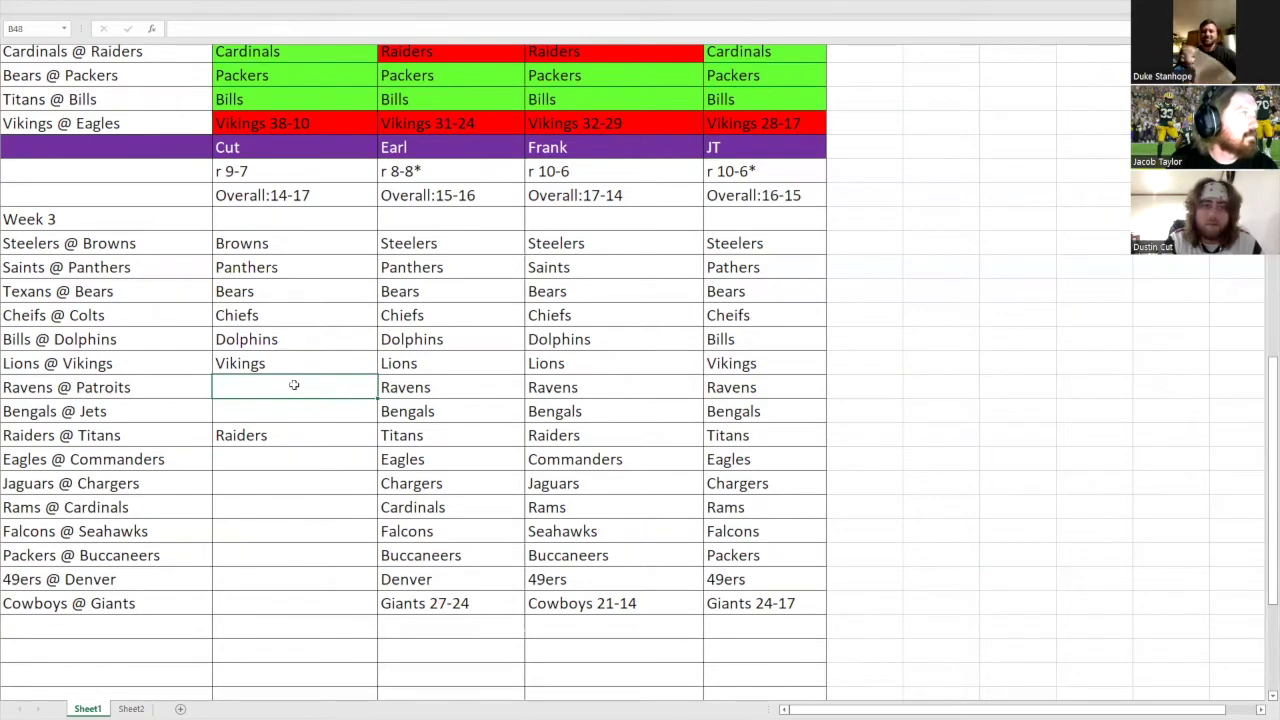
text(Patroits)
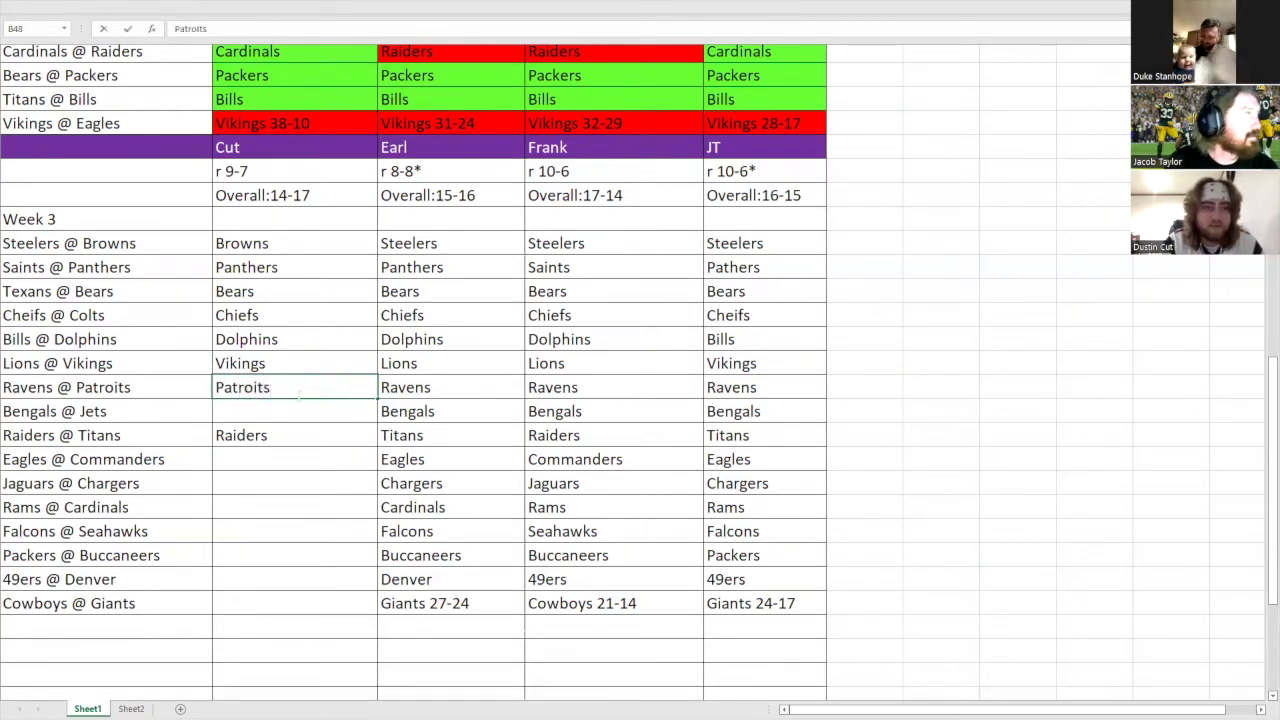
click(305, 408)
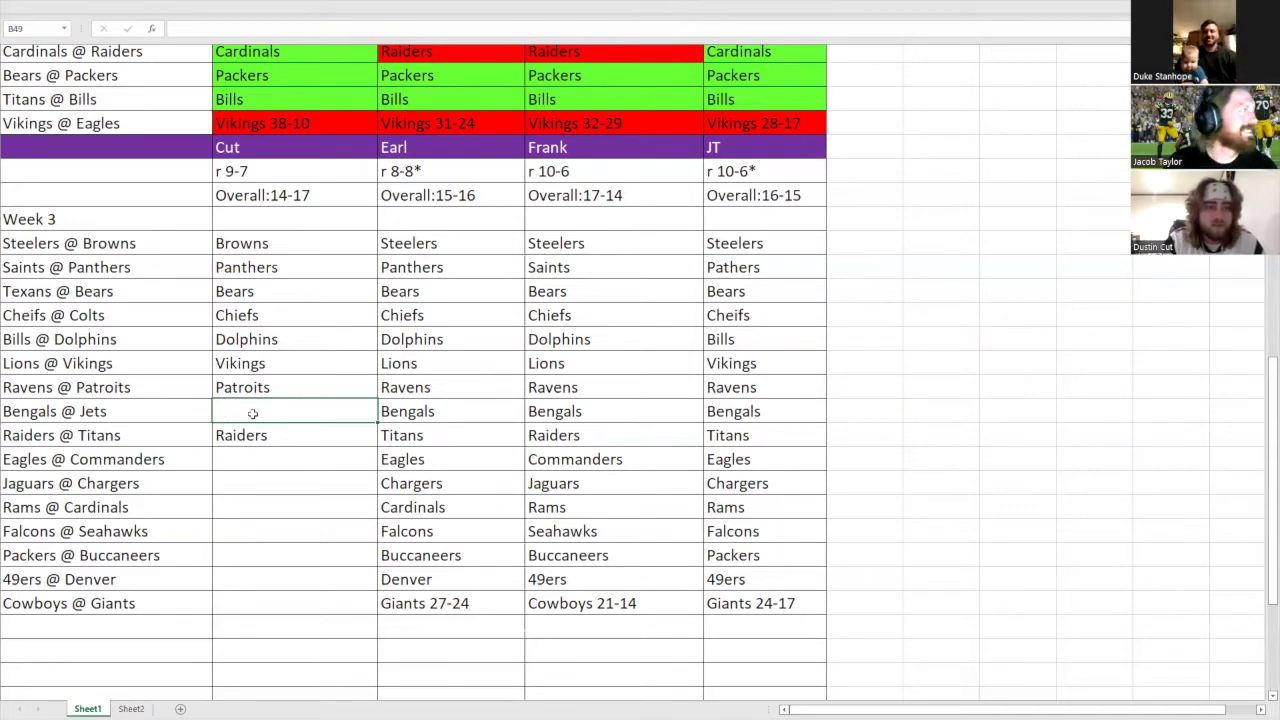
- In column B, enter Eagles for the Eagles @ Commanders game and Chargers for Jaguars @ Chargers
click(266, 452)
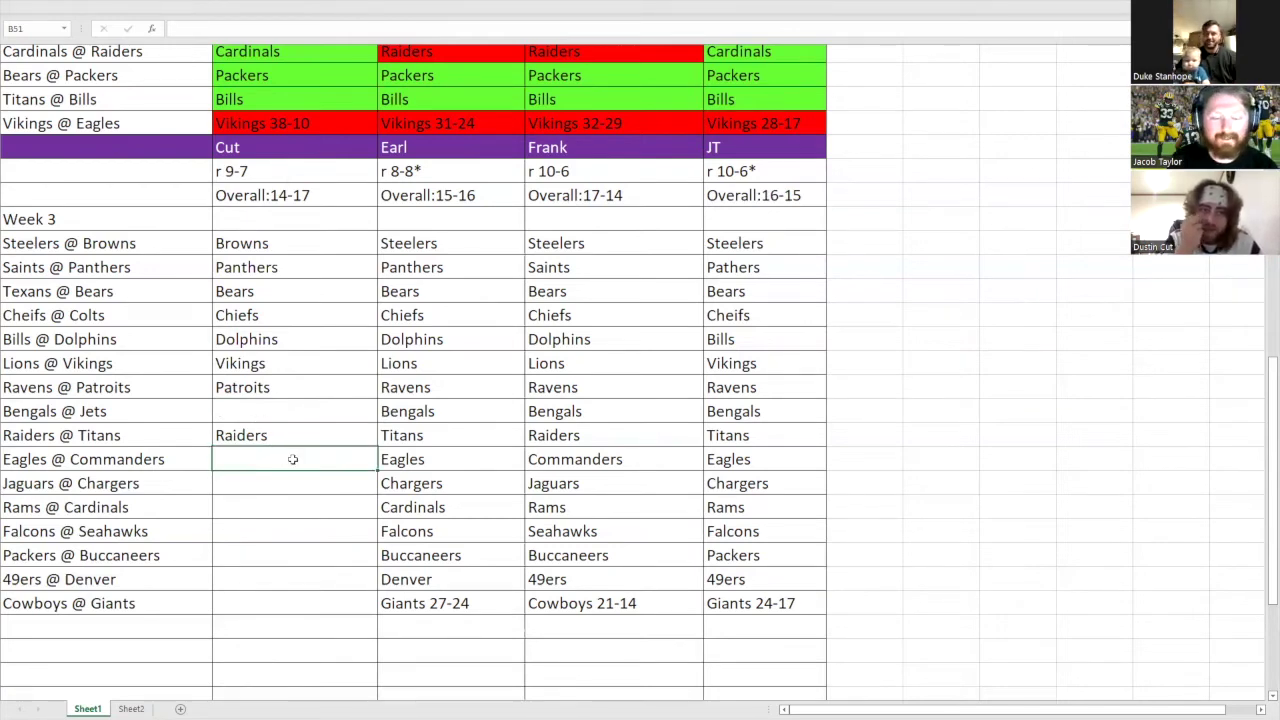
text(Eagles)
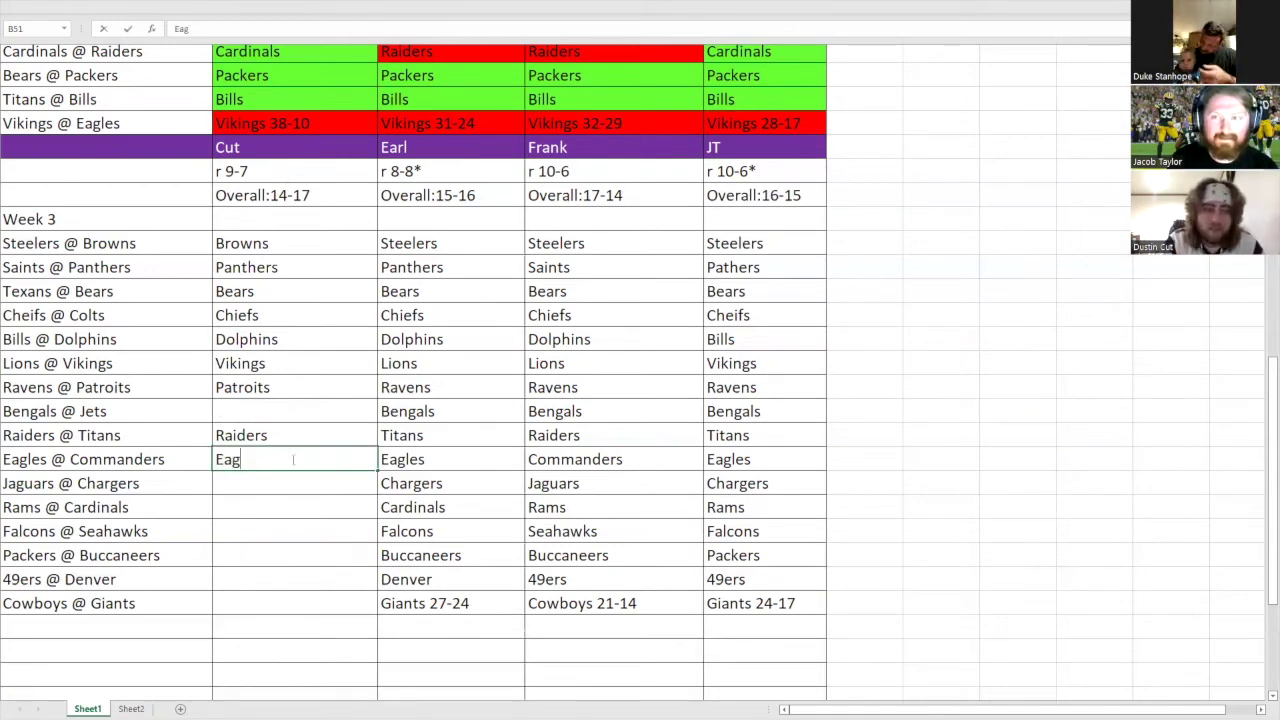
click(287, 486)
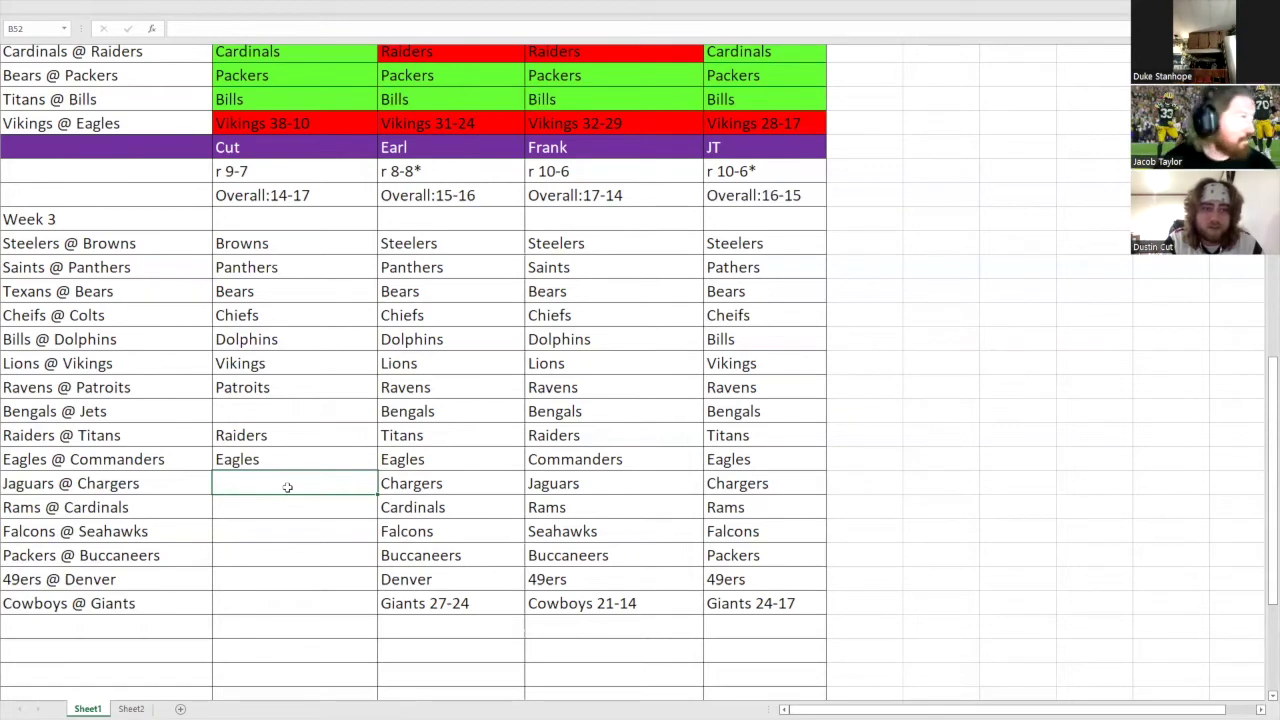
text(chargers)
key(BackSpace)
key(BackSpace)
key(BackSpace)
key(BackSpace)
key(BackSpace)
key(BackSpace)
key(BackSpace)
key(BackSpace)
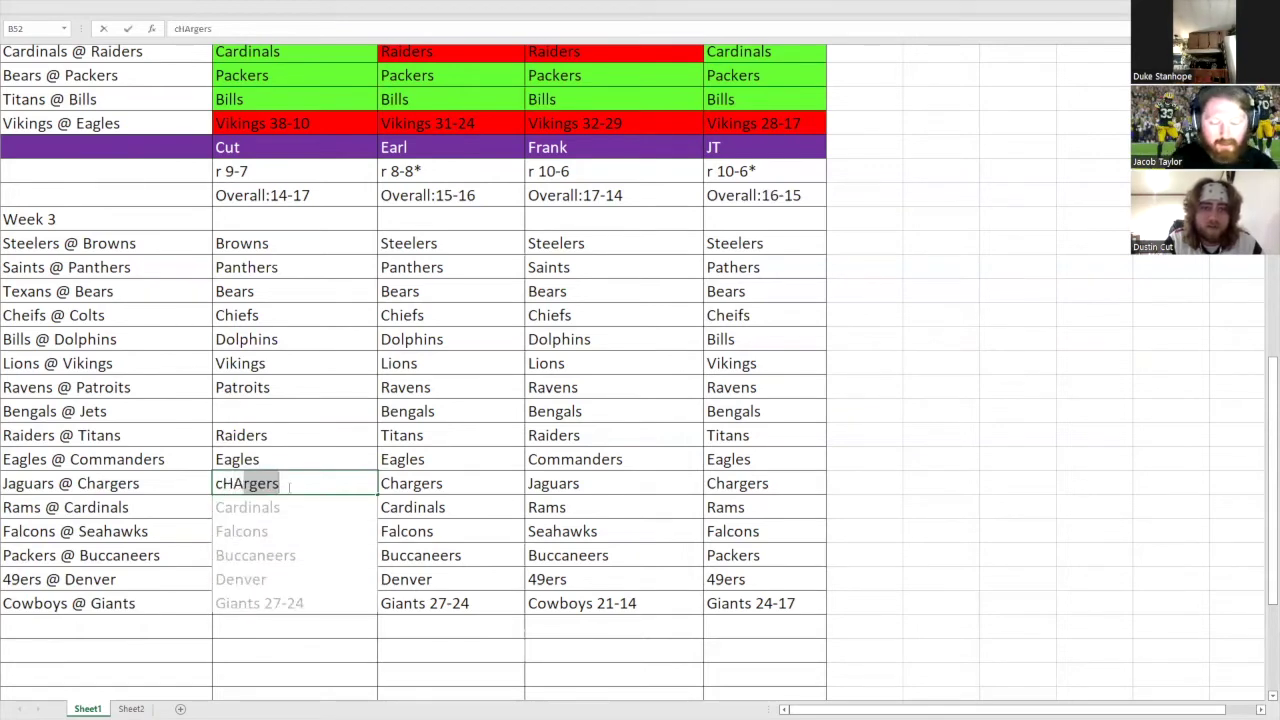
text(Chargers)
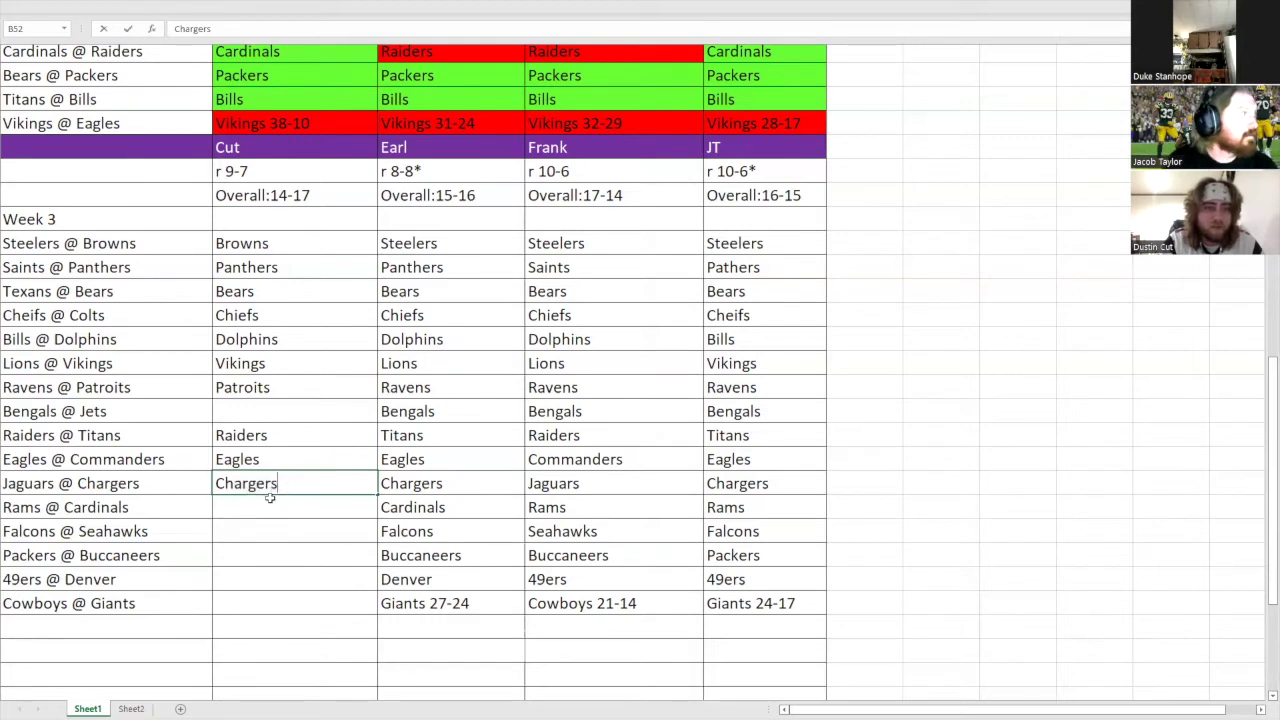
- In column B, enter Cardinals for the Rams @ Cardinals game and Falcons for Falcons @ Seahawks
click(274, 504)
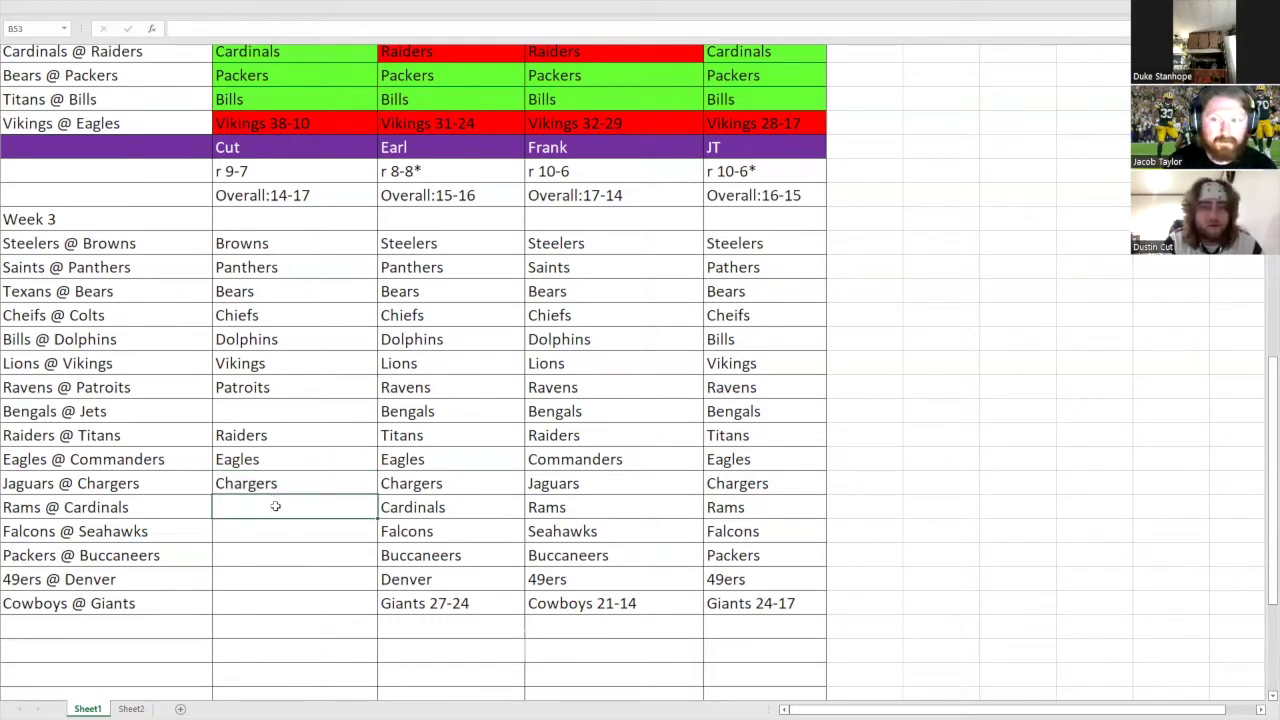
text(Cardinals)
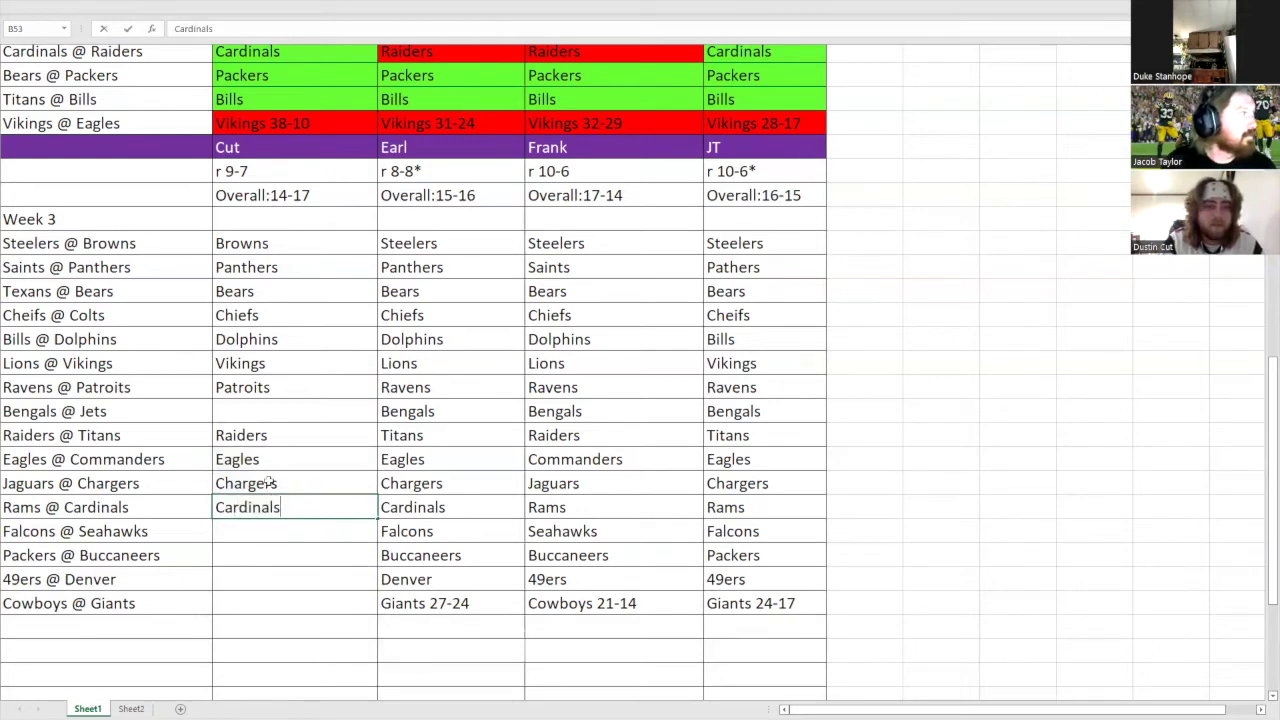
click(267, 535)
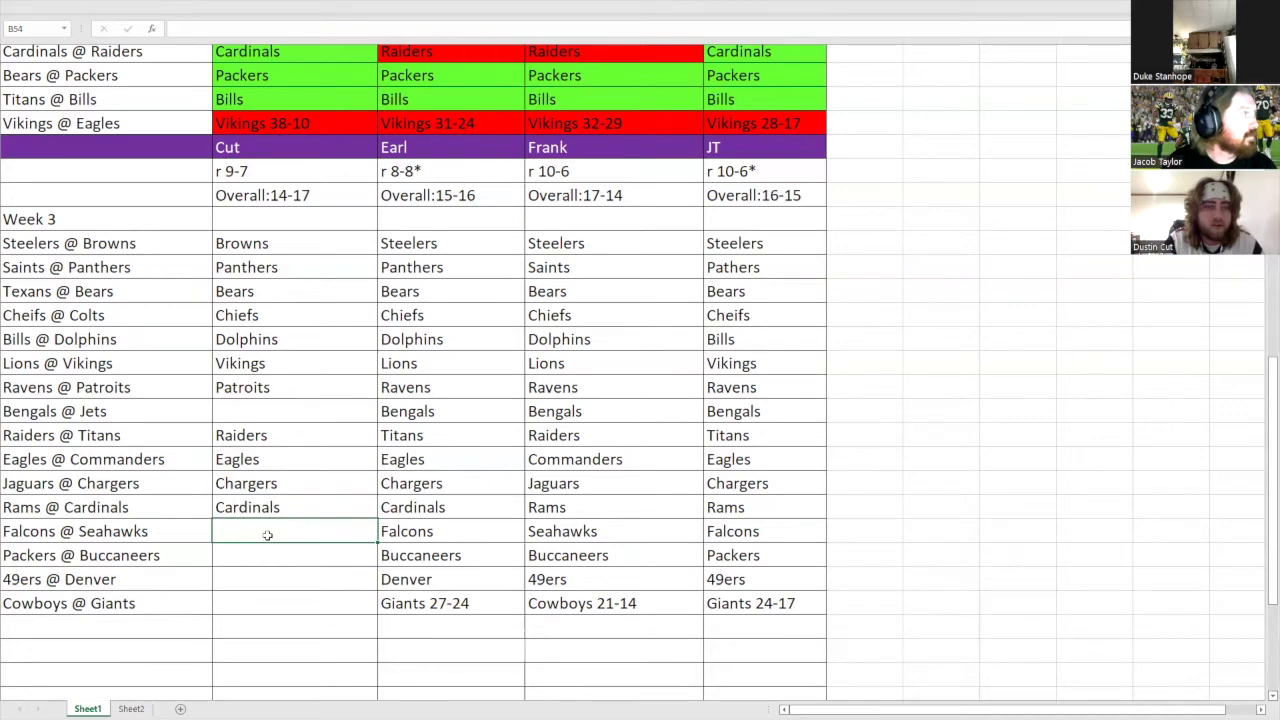
text(Falcons)
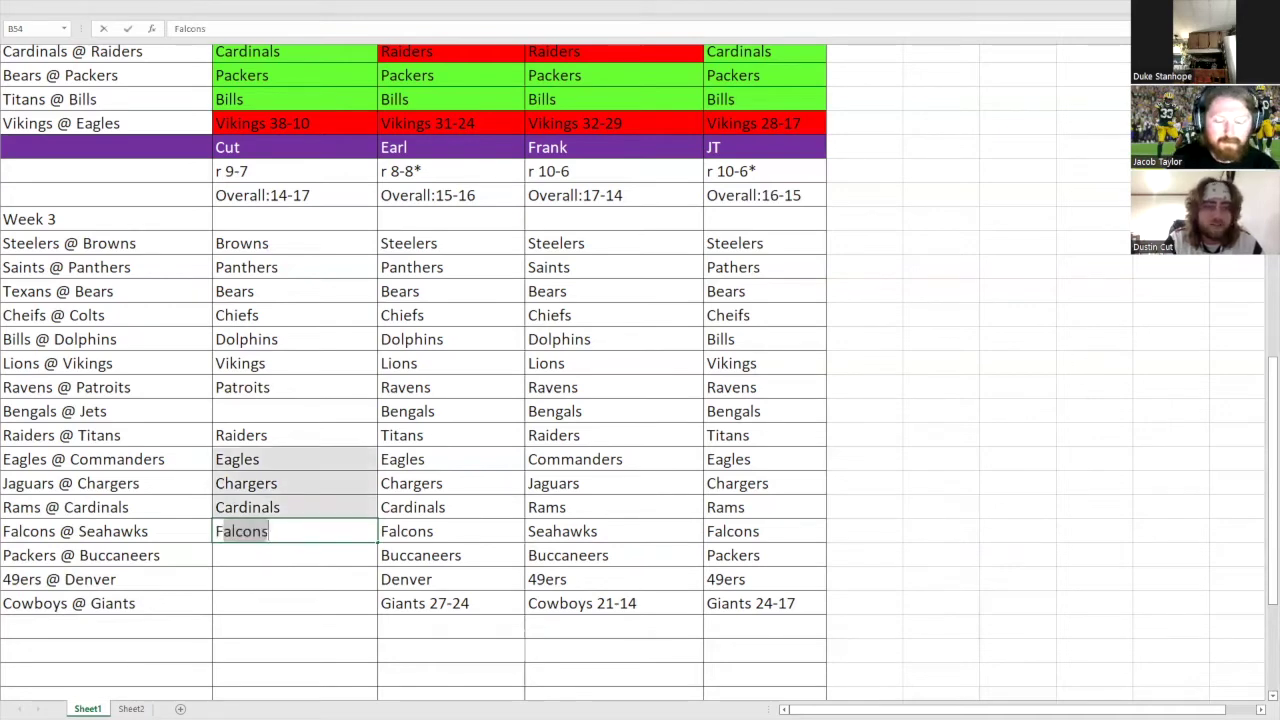
key(Return)
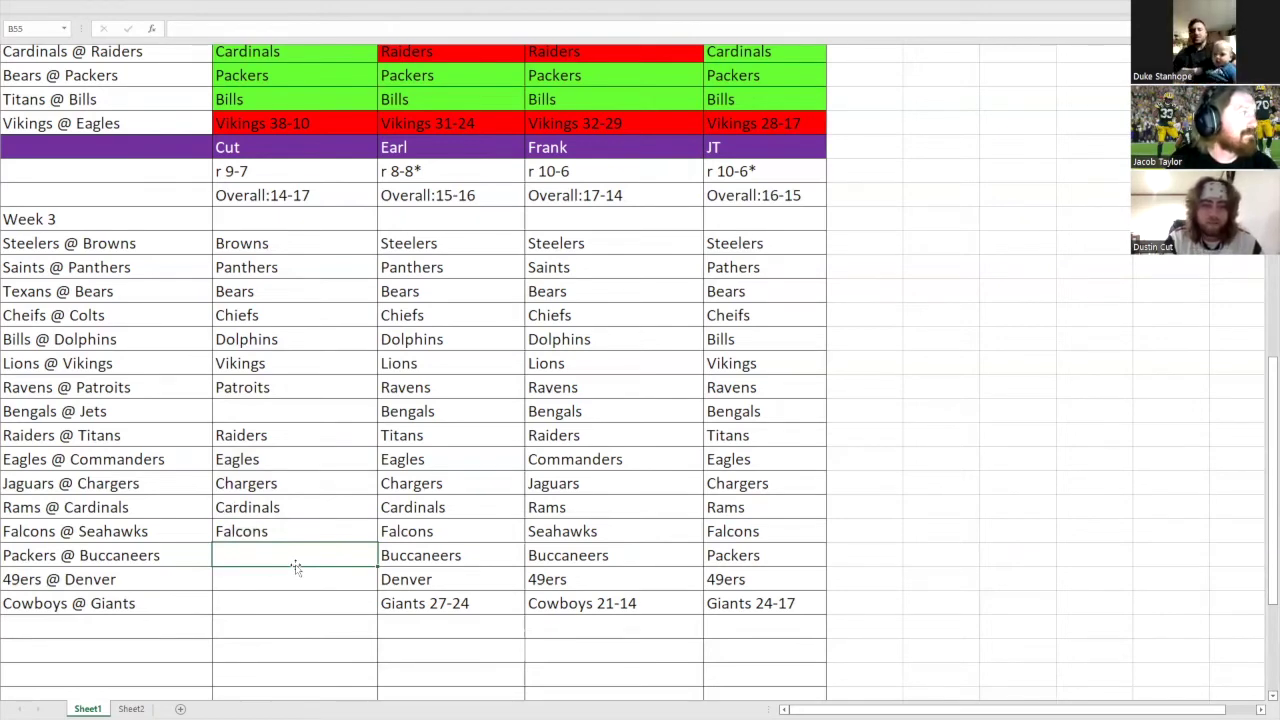
- In column B, enter Buccaneers for the Packers @ Buccaneers game and 49ERS for 49ers @ Denver
text(Buccaneer)
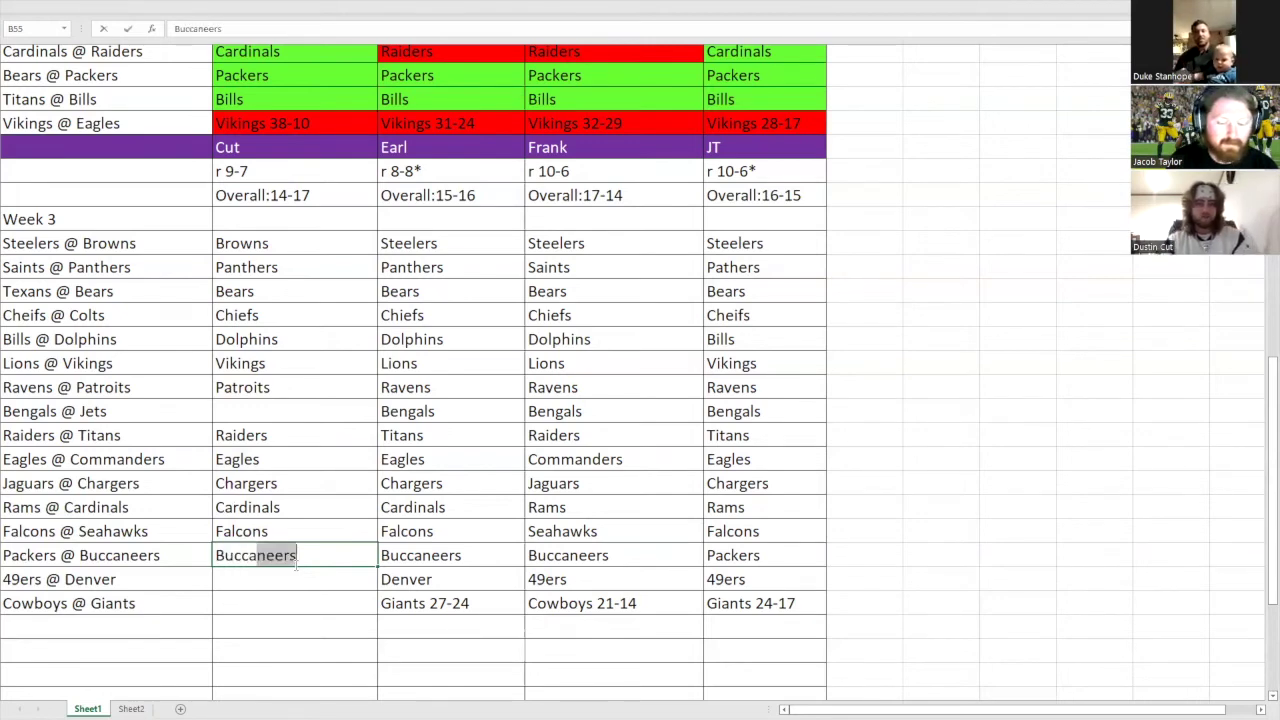
text(s)
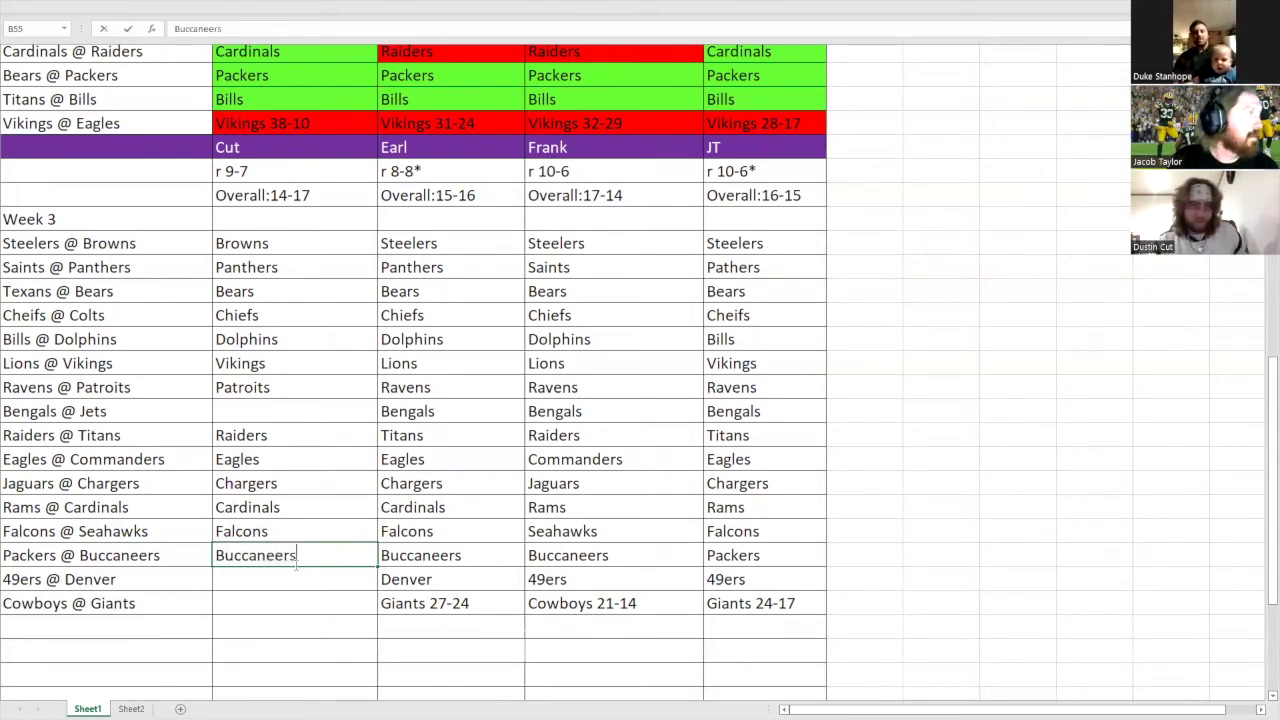
key(Return)
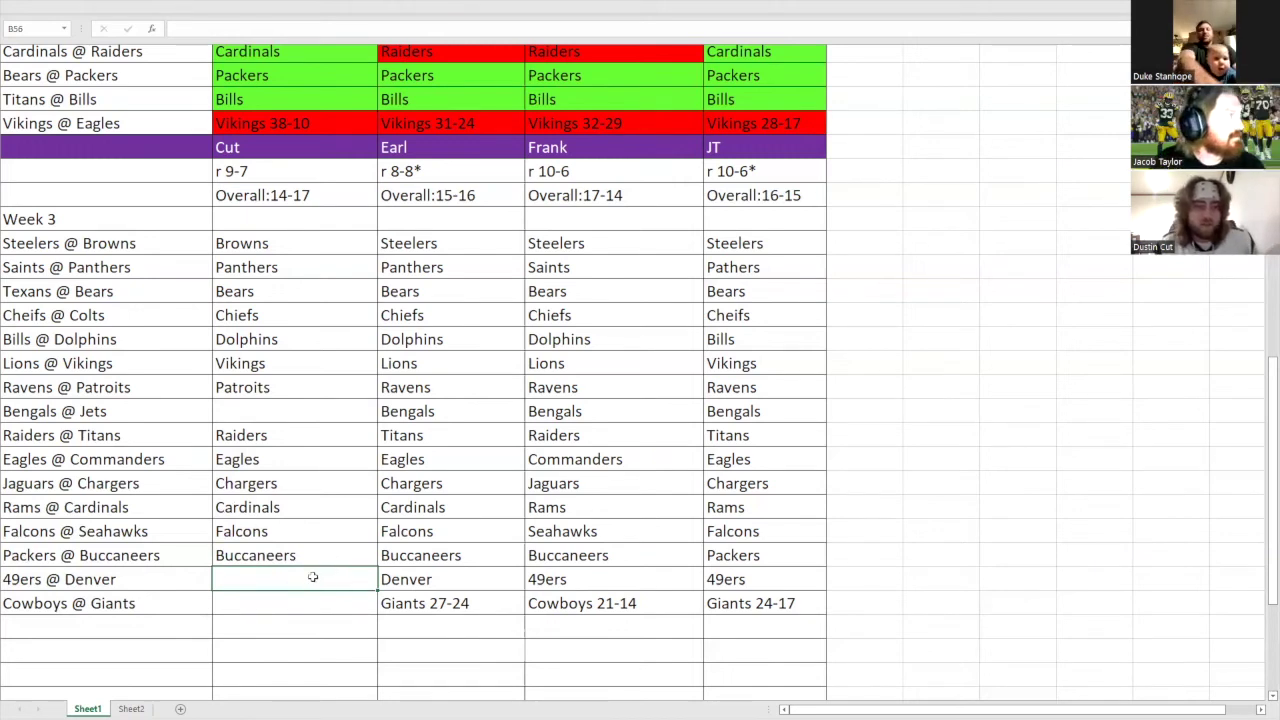
text(2)
key(BackSpace)
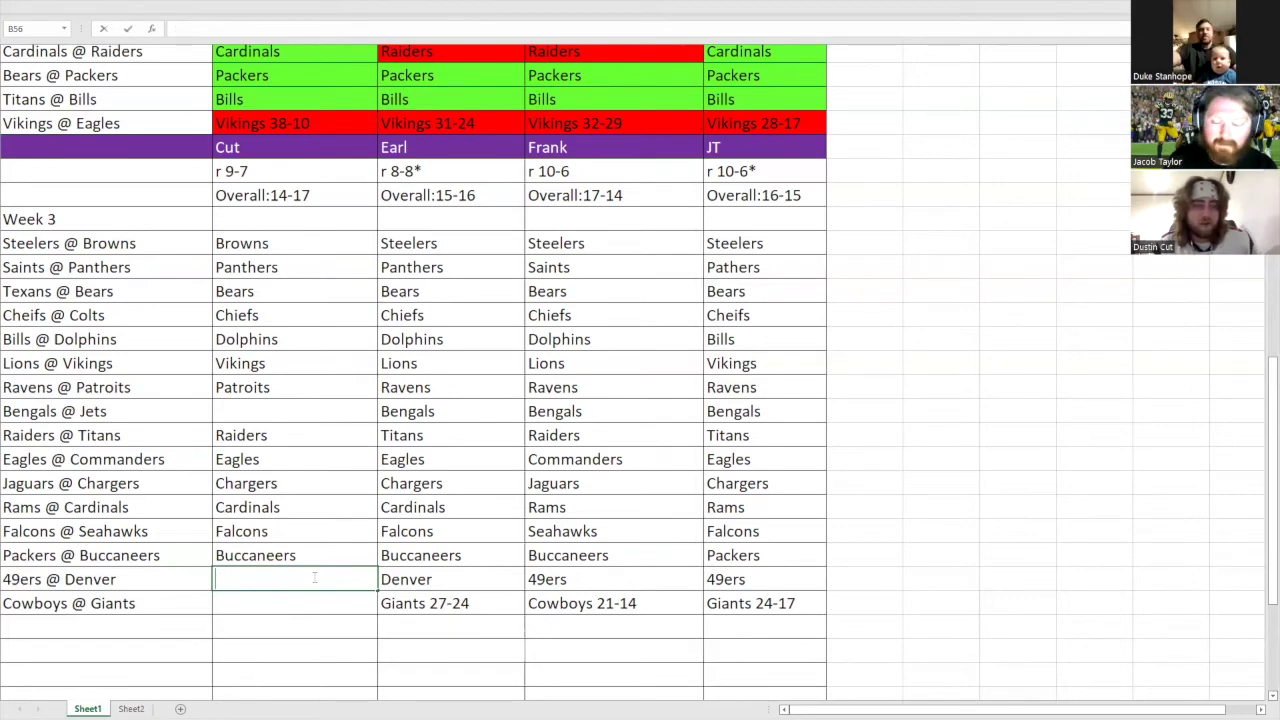
text(49ERS)
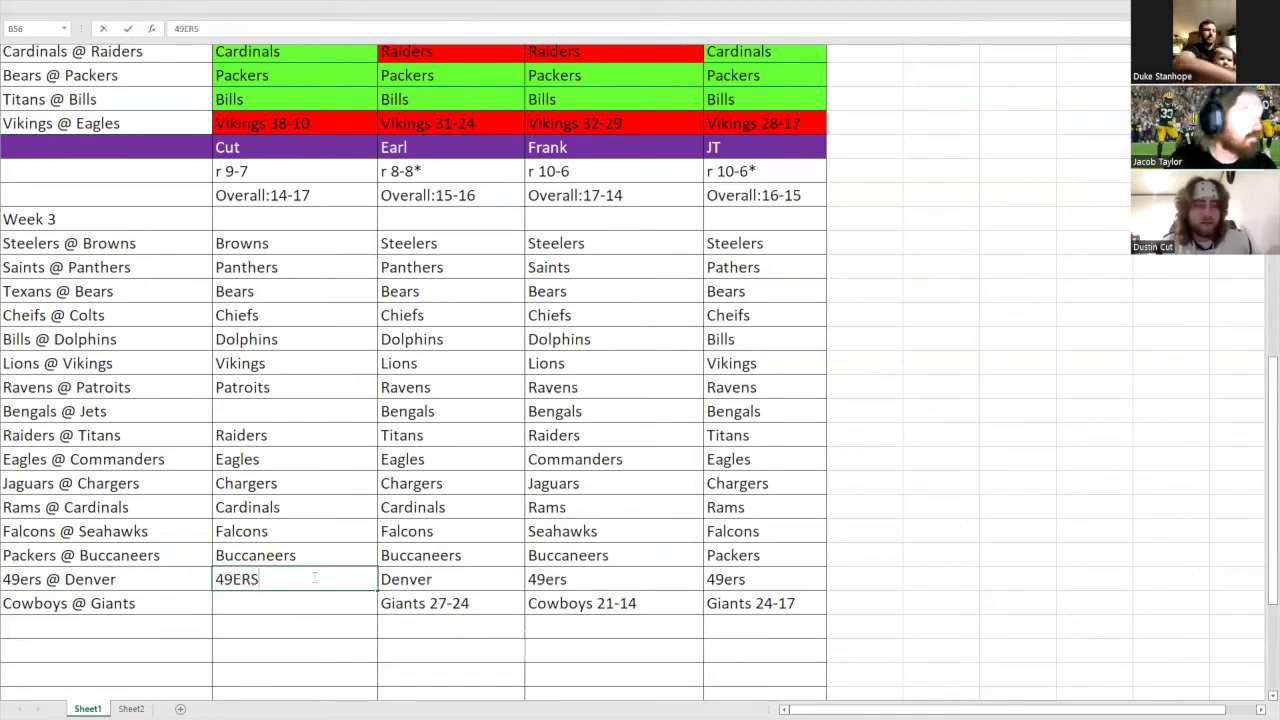
- Correct the column B pick for the 49ers @ Denver game to read 49ers in lowercase letters
key(BackSpace)
key(BackSpace)
key(BackSpace)
text(ers)
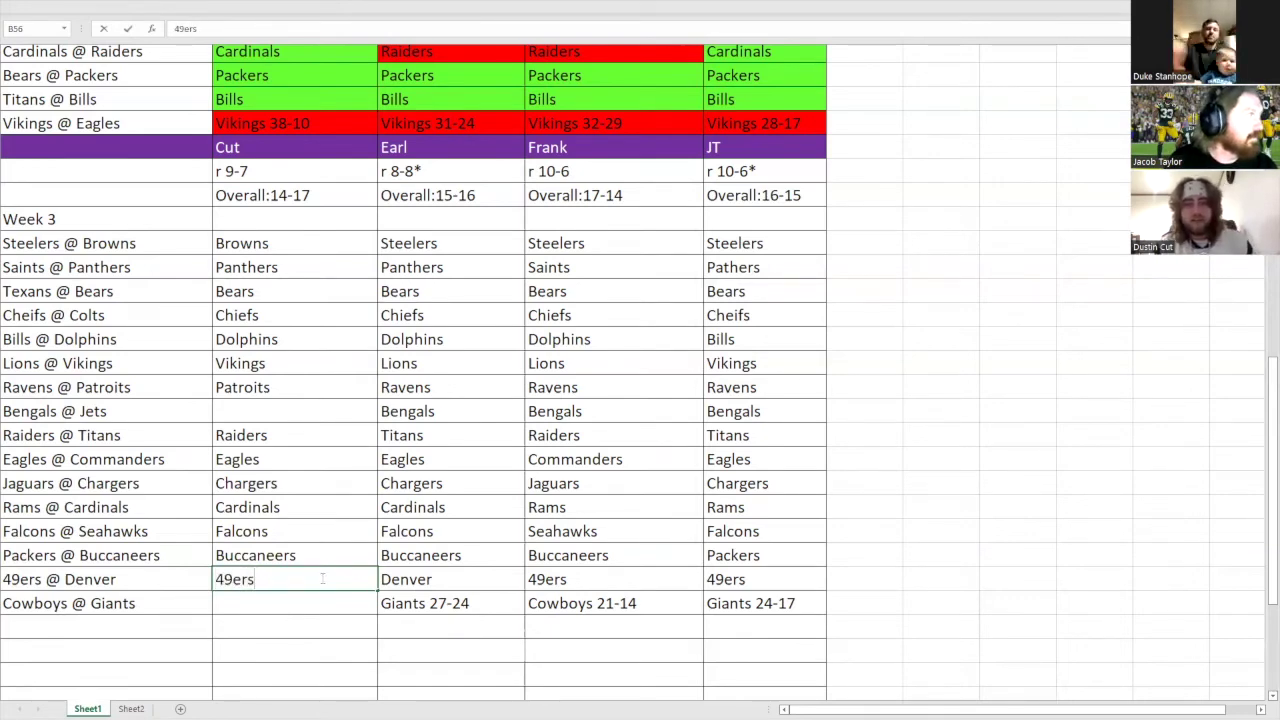
key(Return)
- Enter Bengals in column B for the Bengals @ Jets game and Lock in column F beside Texans @ Bears
click(284, 413)
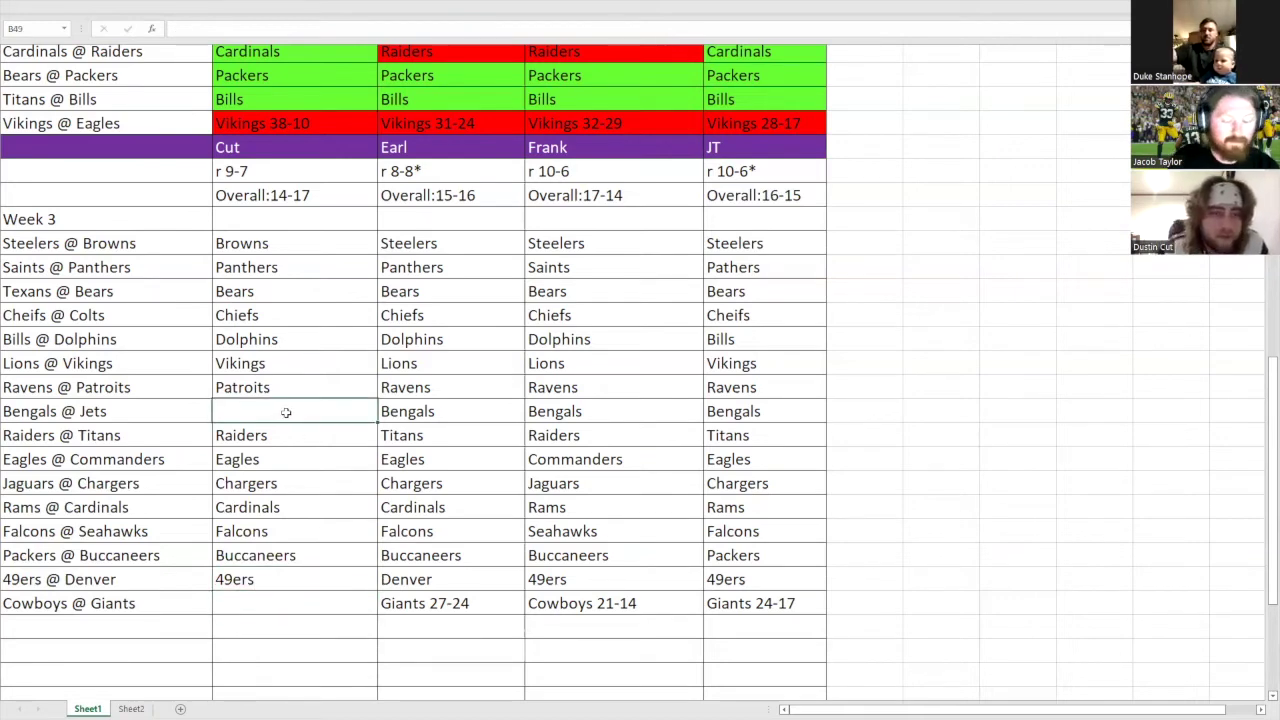
text(Bengals)
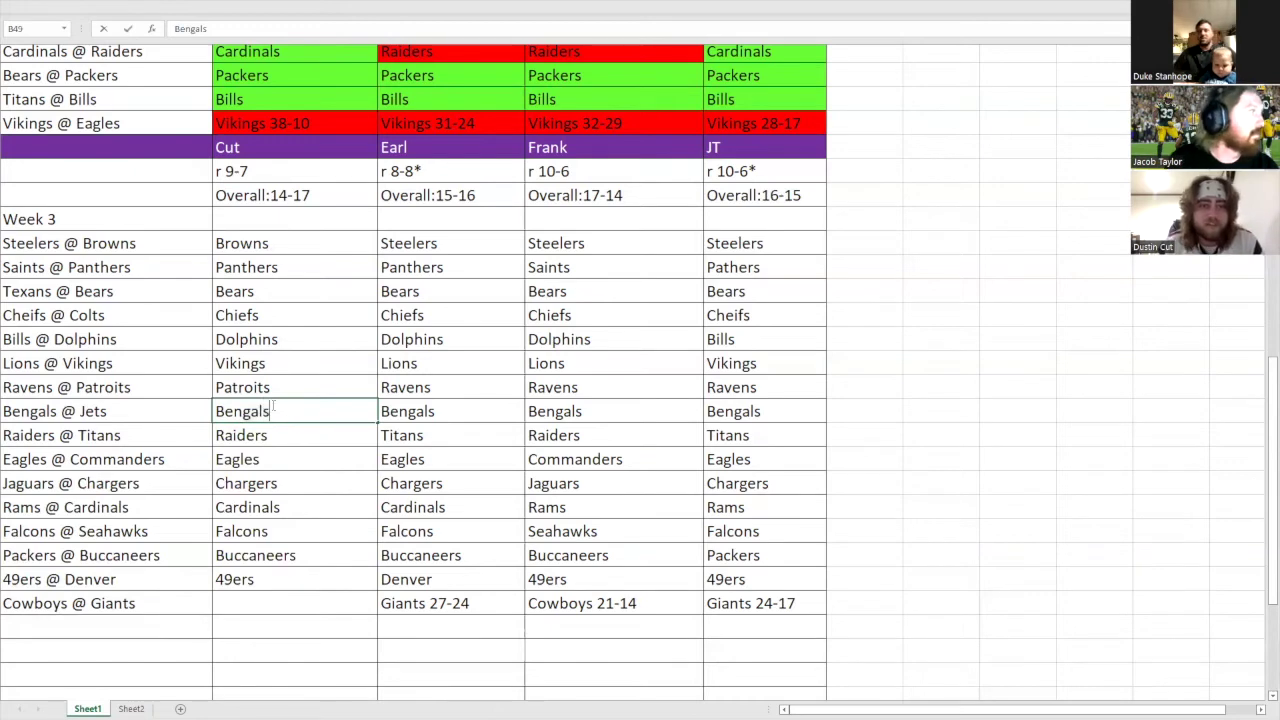
click(302, 604)
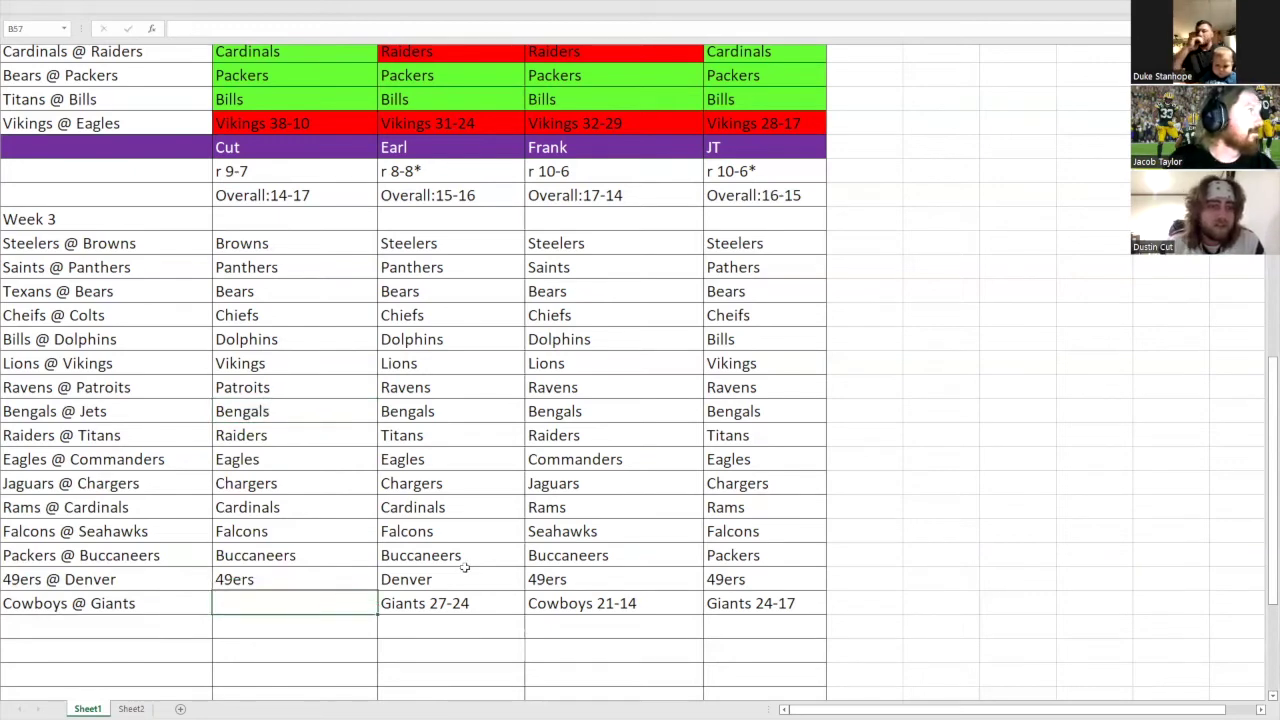
click(839, 292)
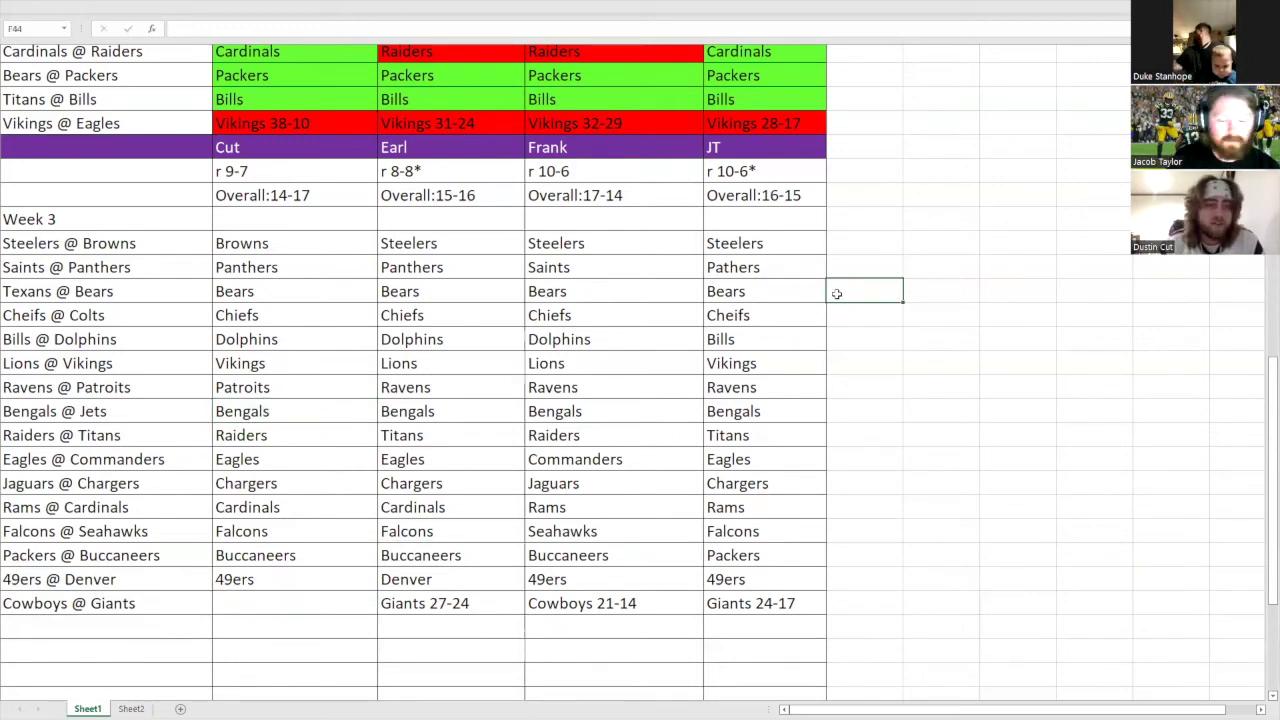
text(Lock)
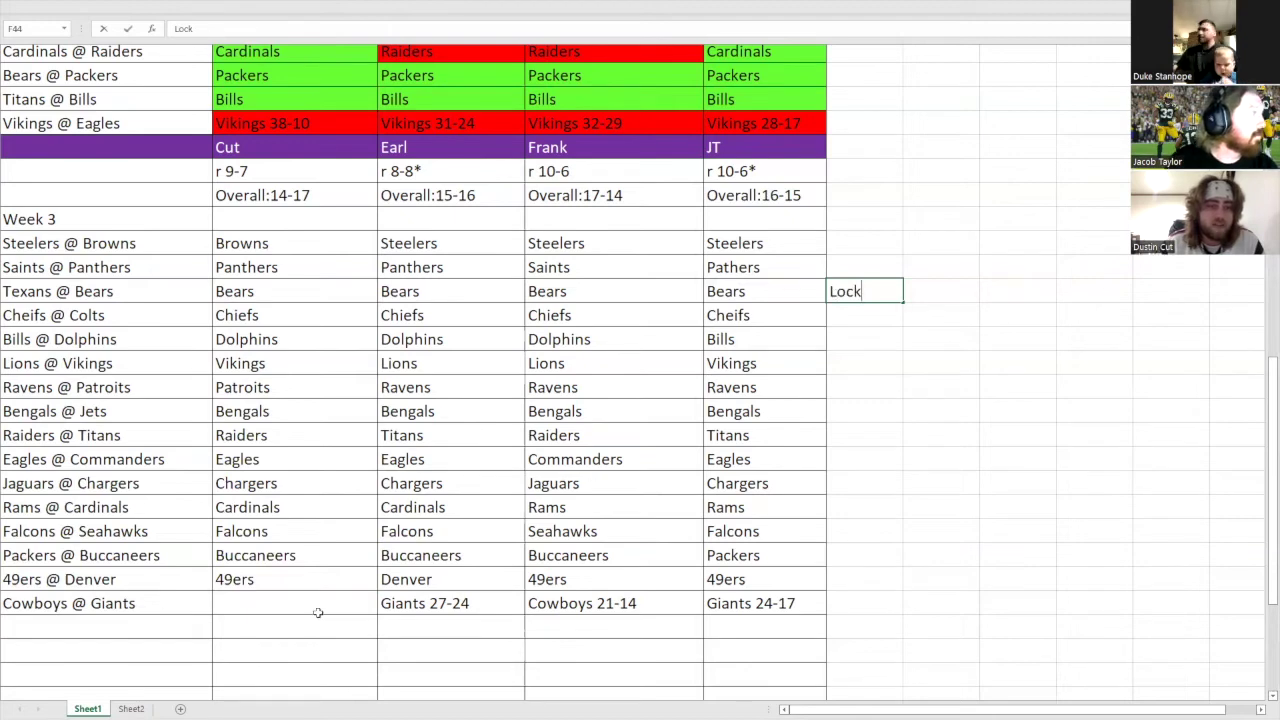
- Enter the score prediction Cowboys 21-10 in column B for the Cowboys @ Giants game
click(318, 608)
text(Cowbo)
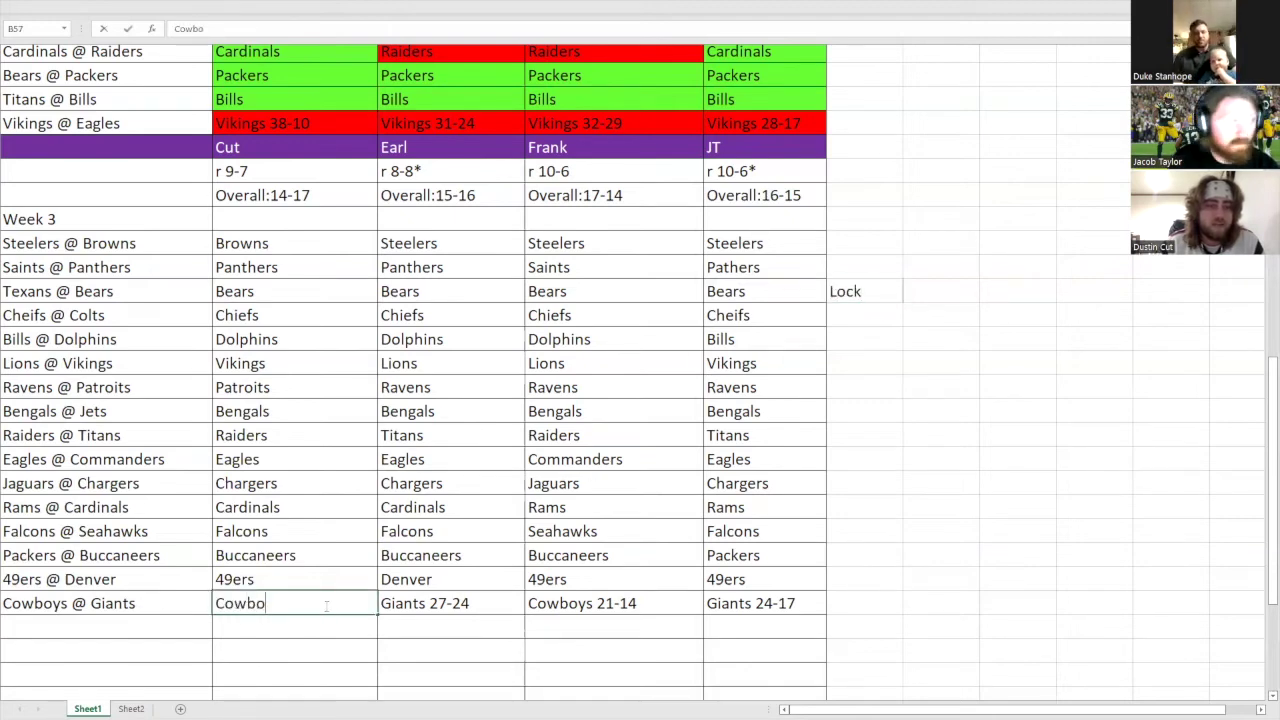
text(ys 21-)
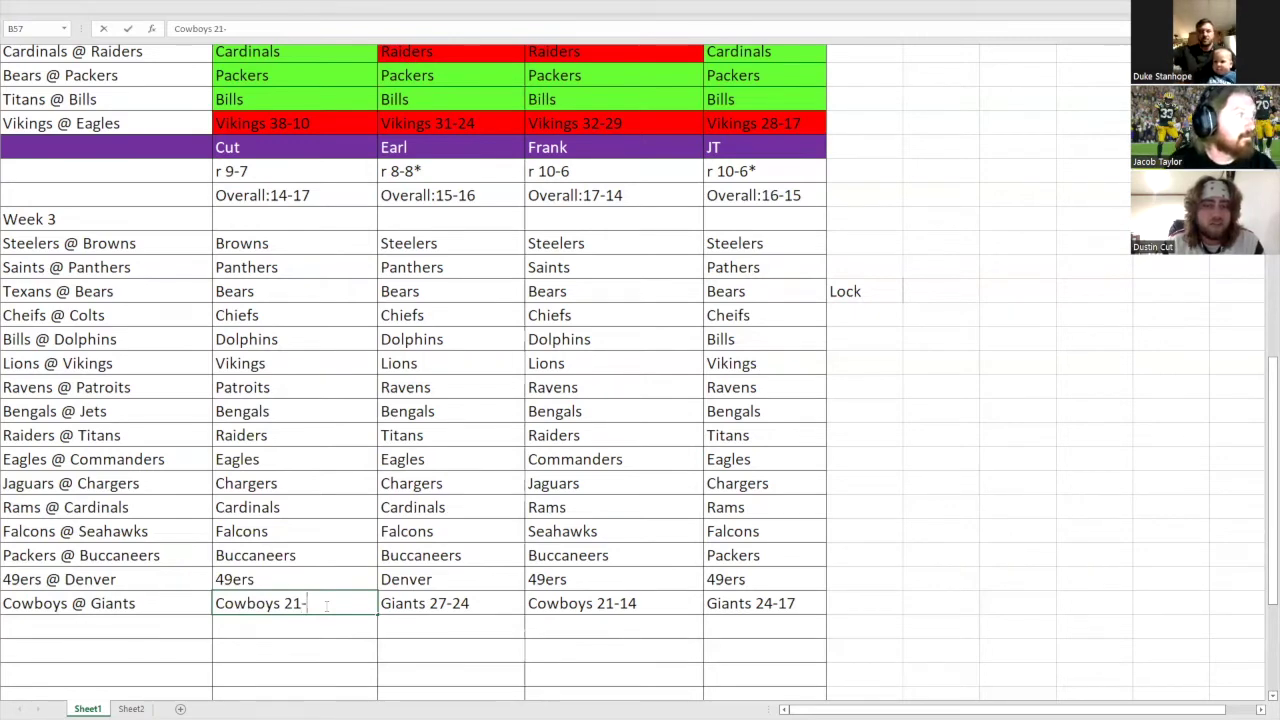
text(10)
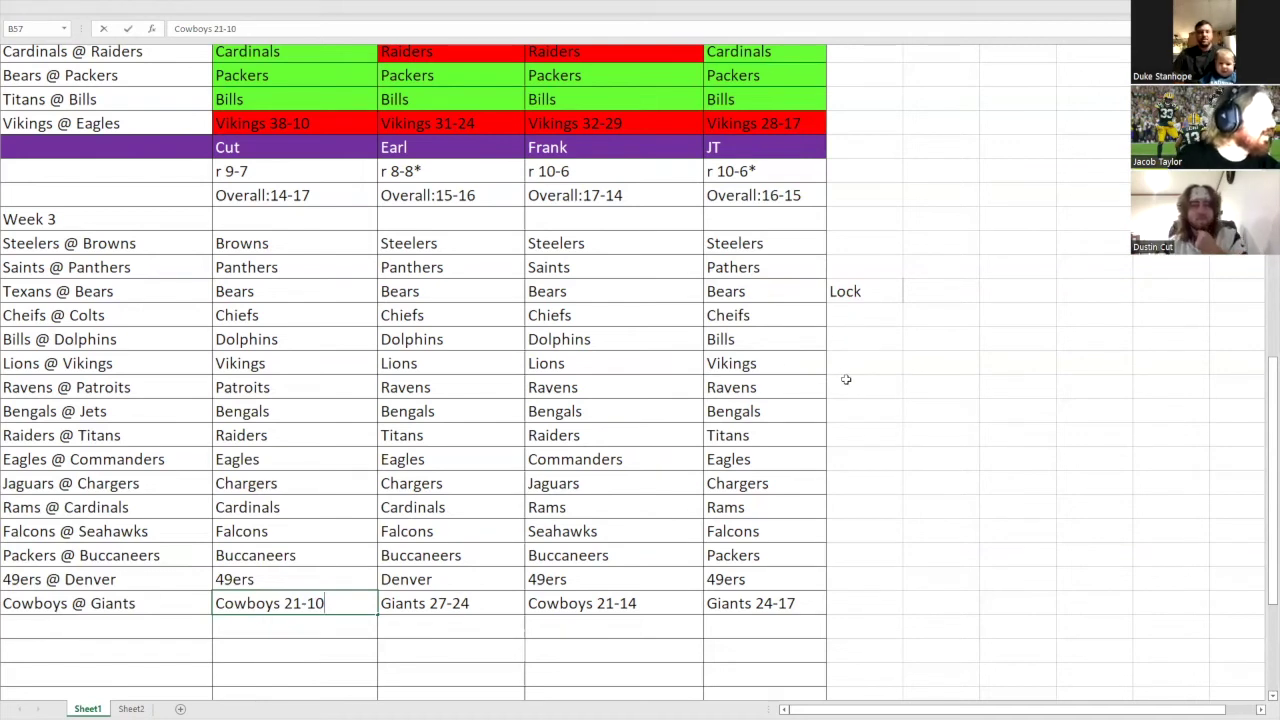
- Mark the Bengals @ Jets and Cheifs @ Colts games as Lock in column F
click(867, 408)
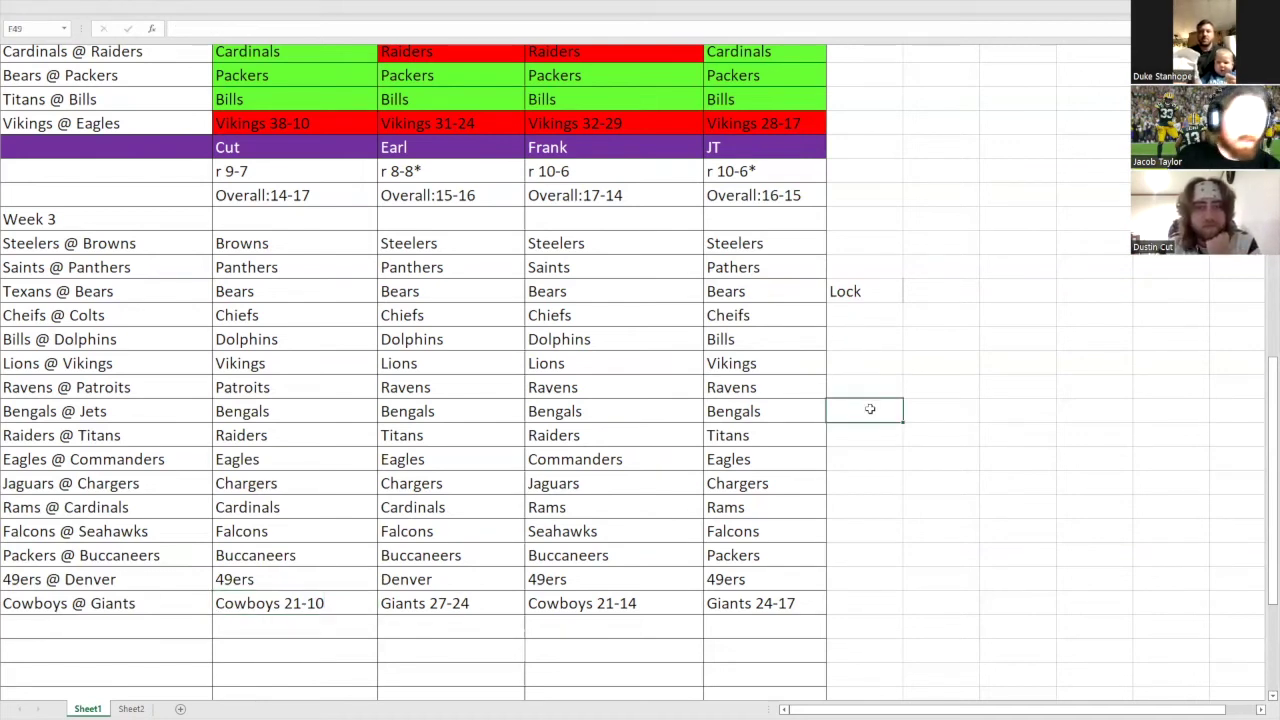
text(Lock)
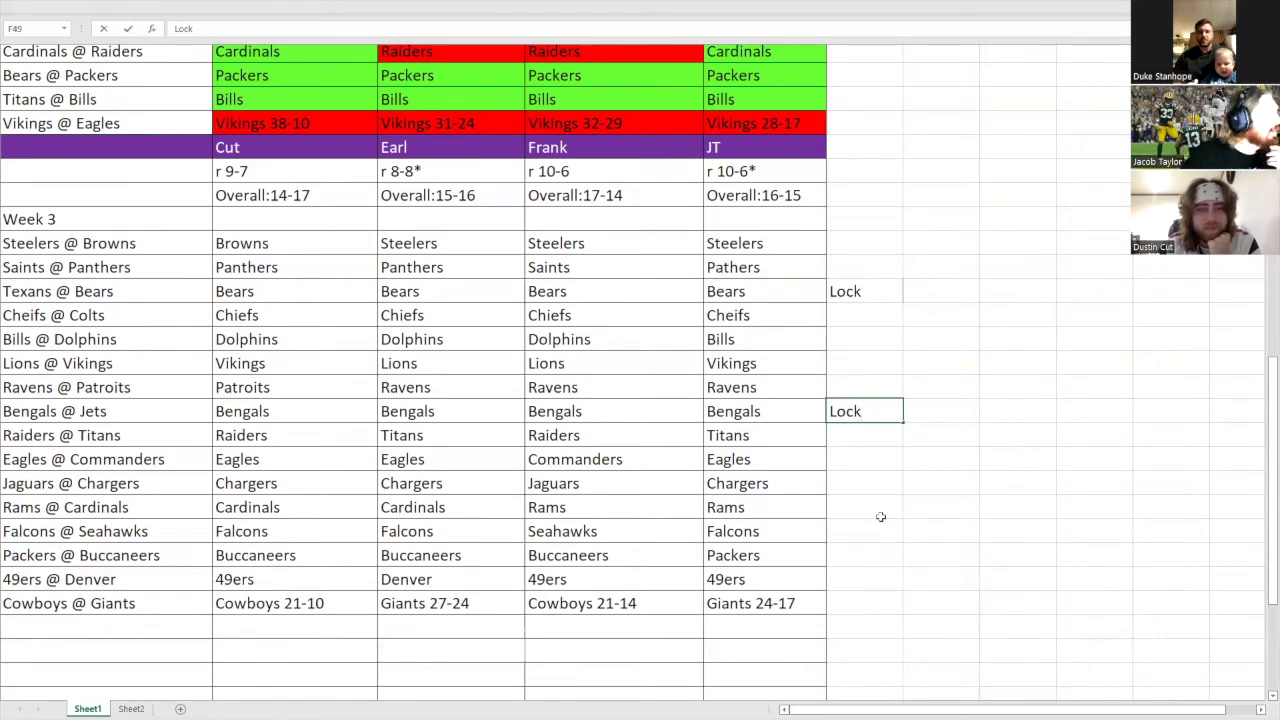
click(838, 322)
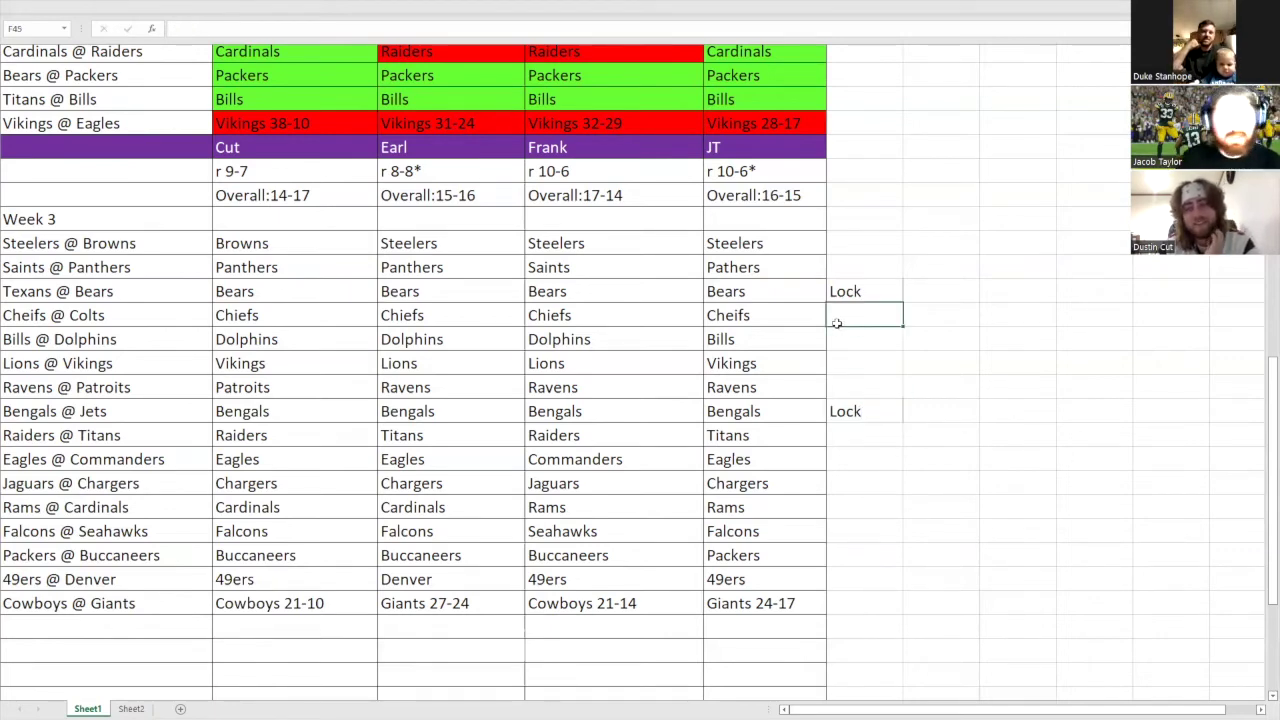
text(Lock)
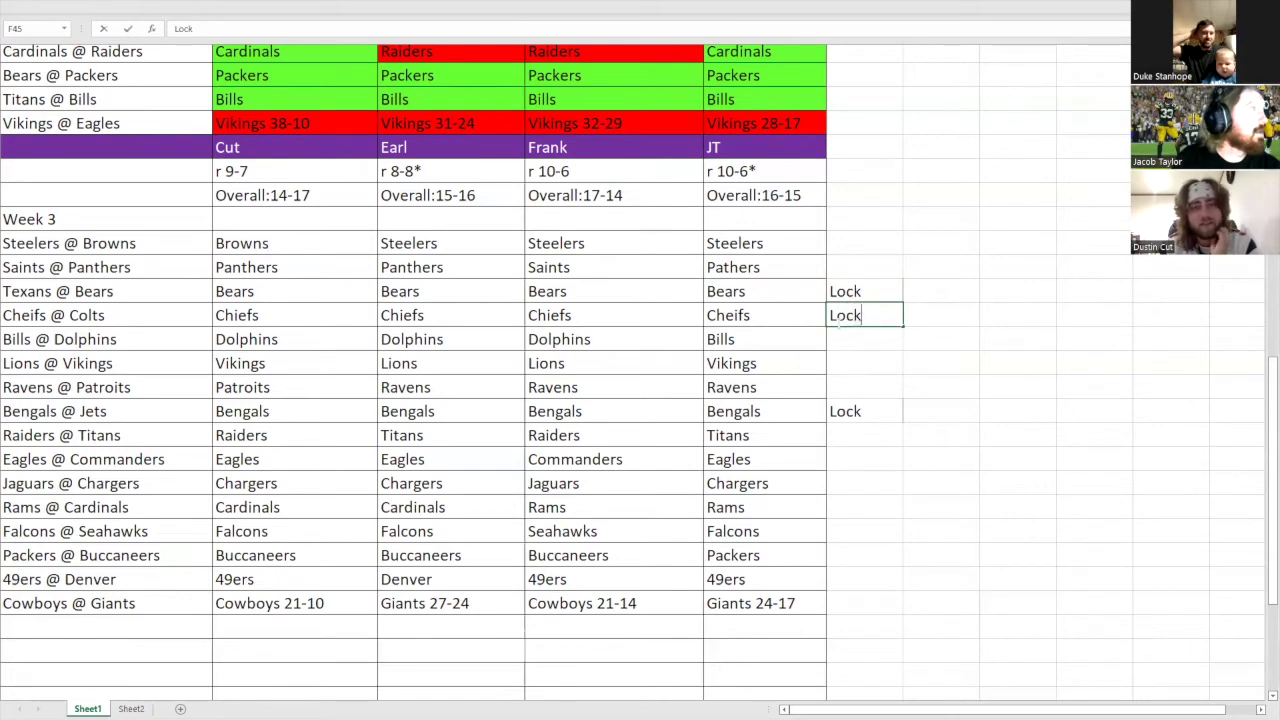
click(853, 360)
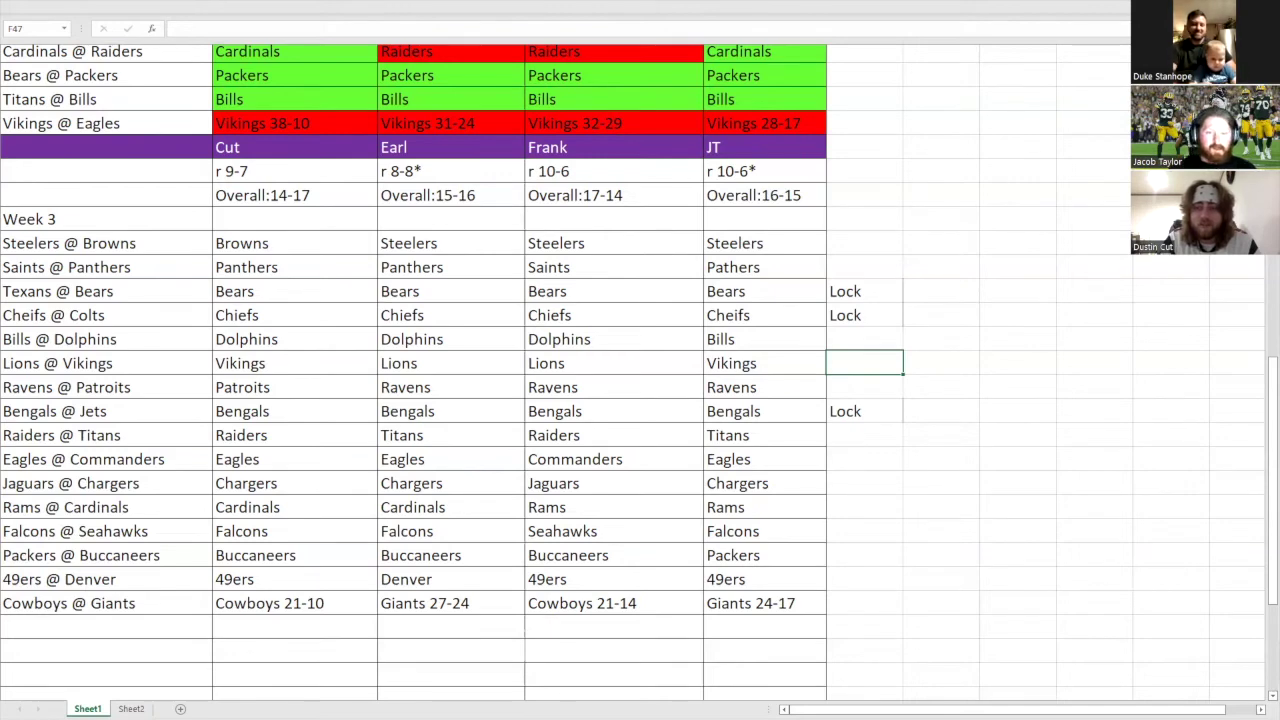
key(alt+Tab)
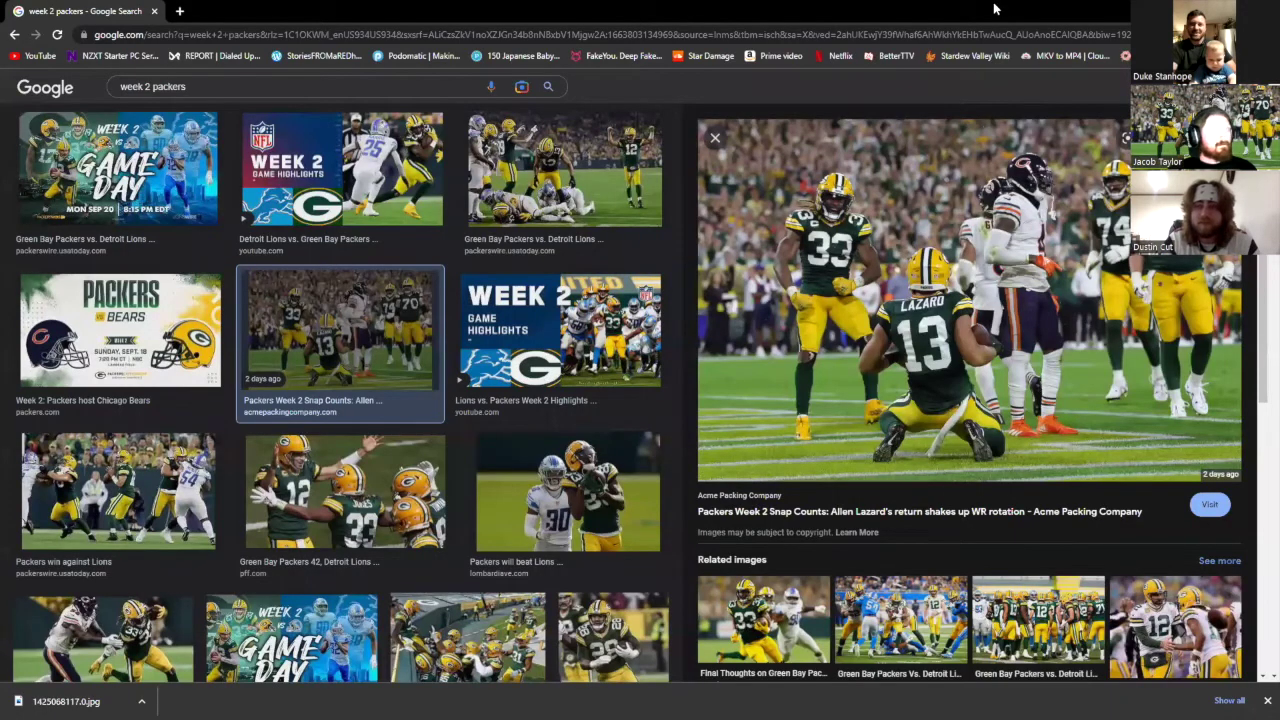
key(alt+Tab)
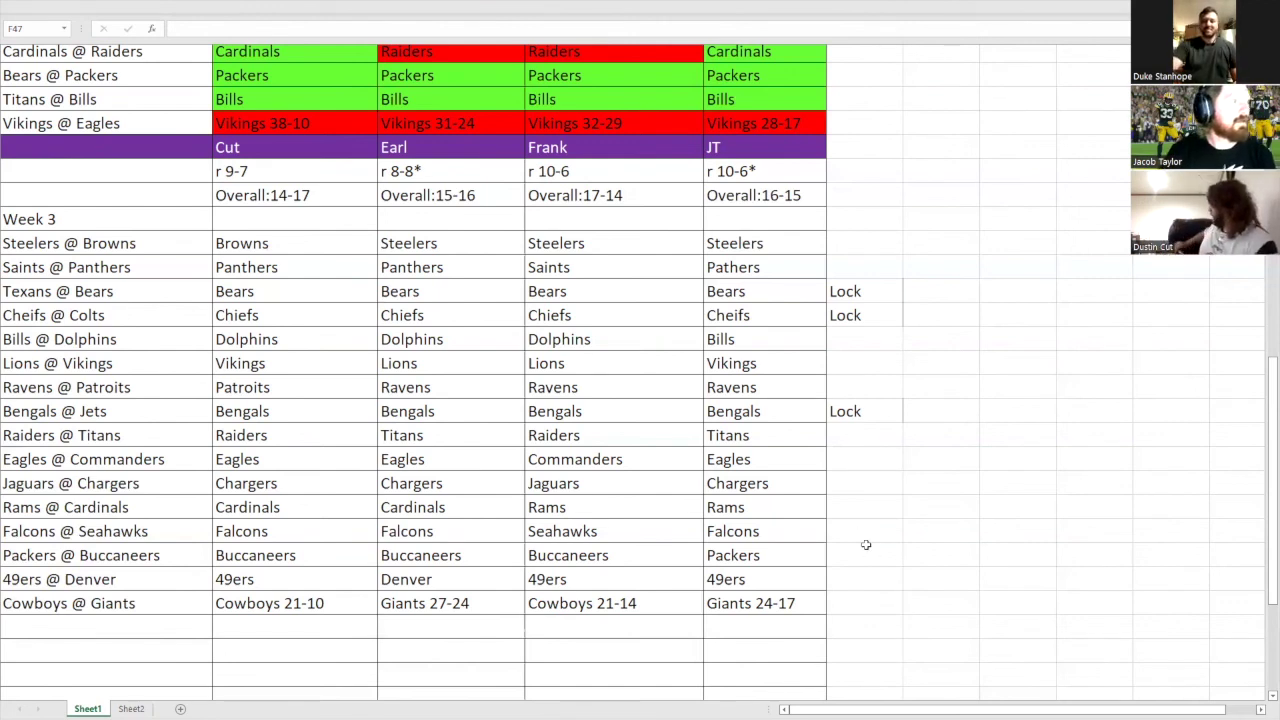
click(860, 363)
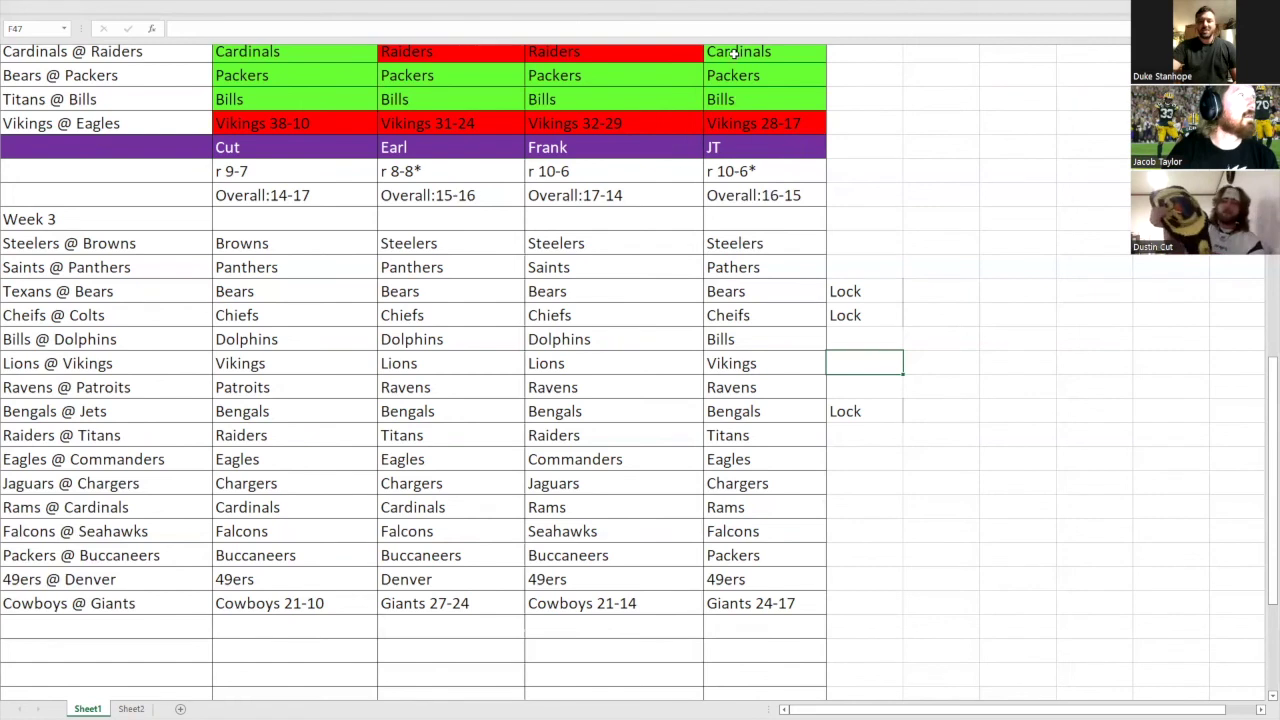